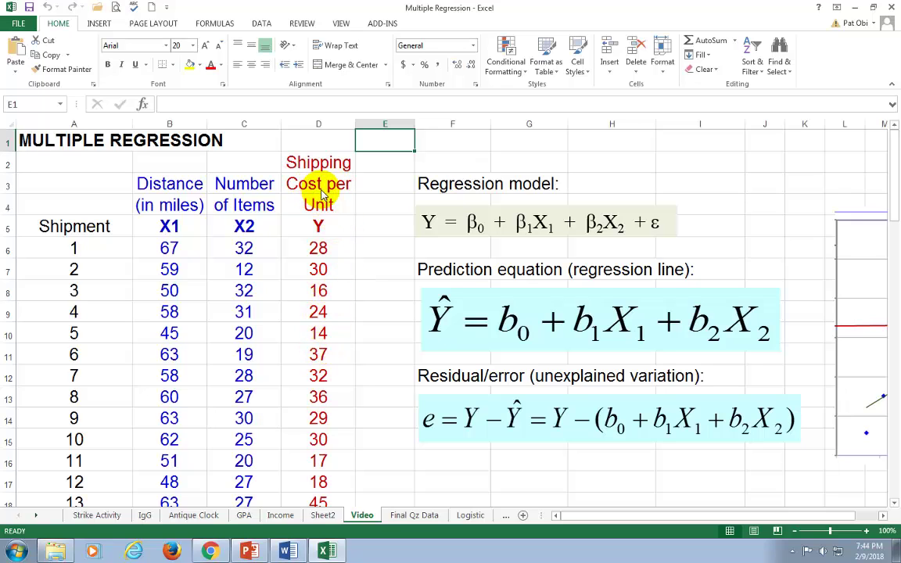
Open the Regression tool from the data analysis tools for the shipping cost data.
left_click(169, 224)
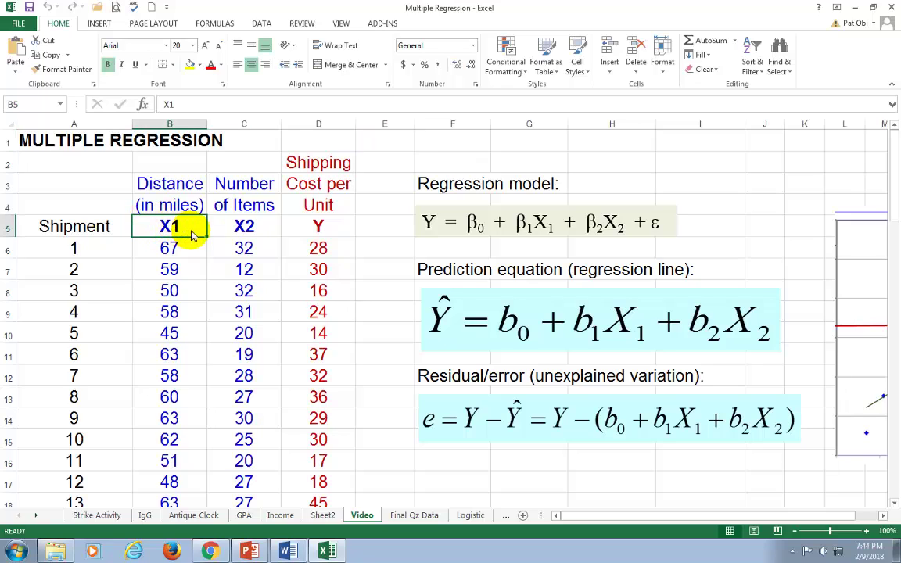
left_click(245, 228)
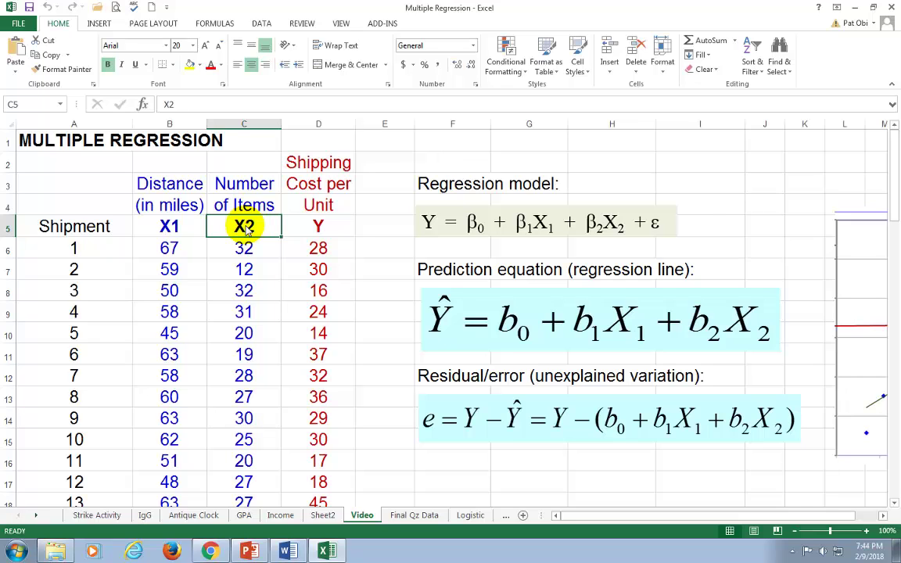
left_click(261, 24)
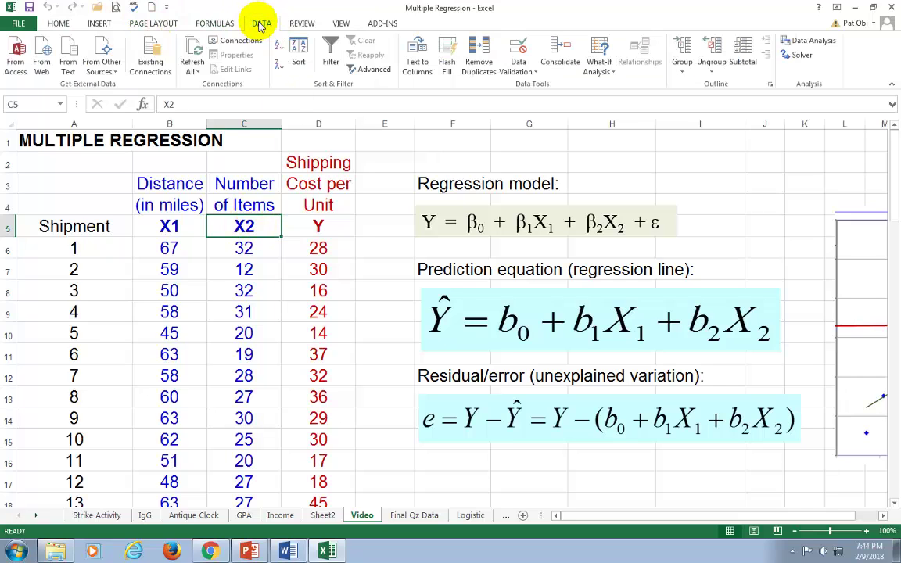
left_click(813, 41)
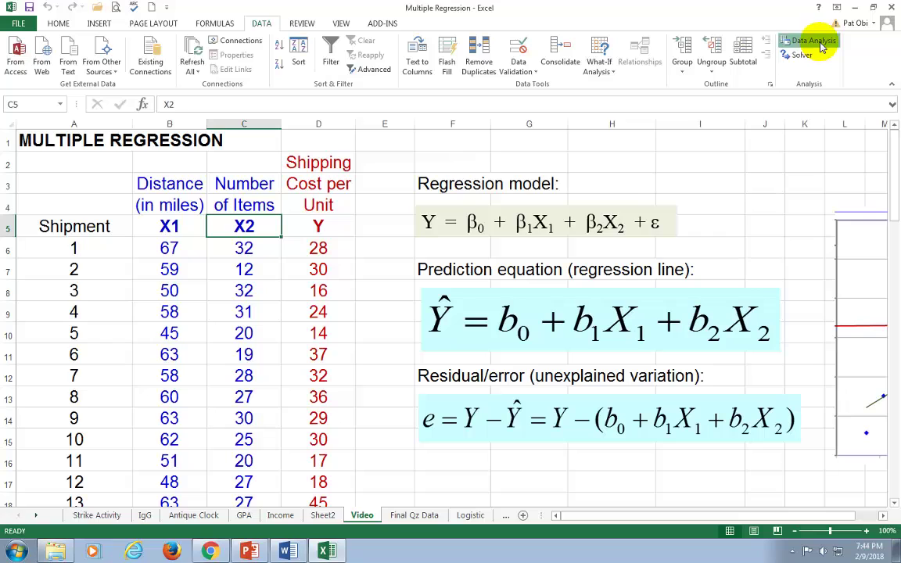
left_click_drag(763, 177, 737, 191)
left_click(609, 201)
left_click(788, 138)
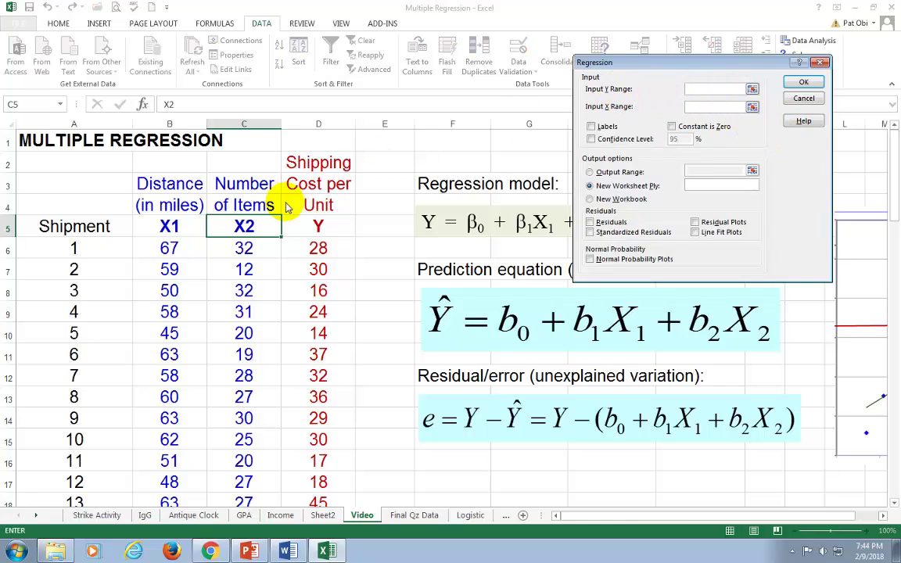
Set the regression's input Y range to D5:D25 and its input X range to B5:C25, including the header cells.
left_click(318, 226)
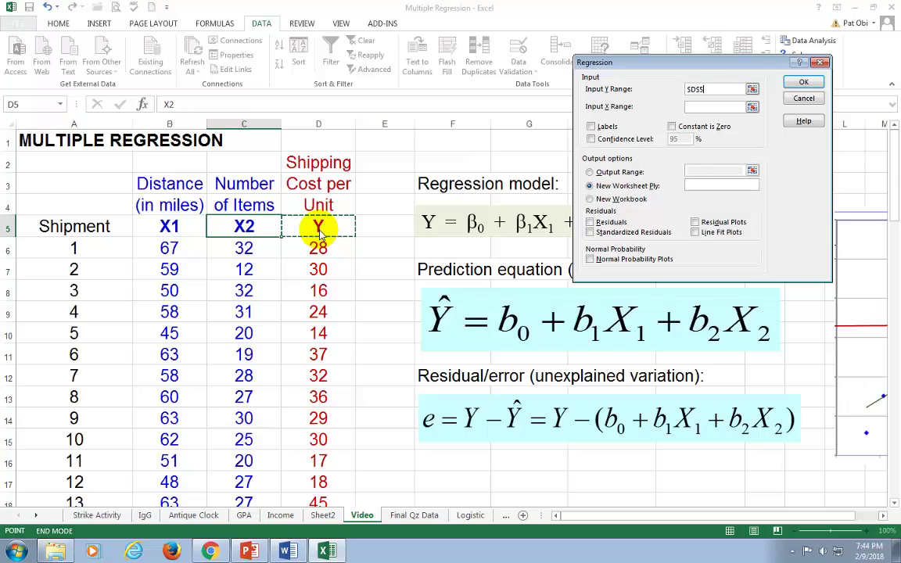
key("shift+Down")
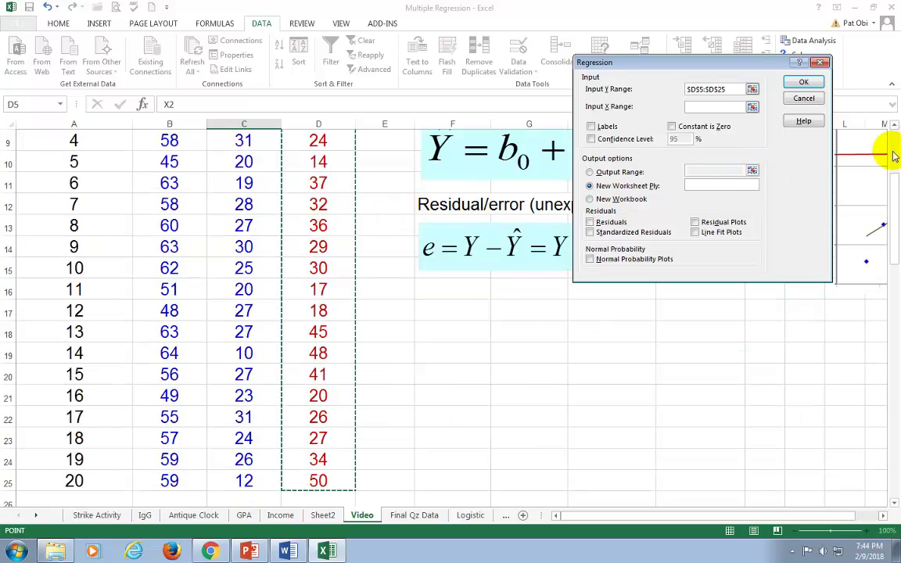
left_click(711, 107)
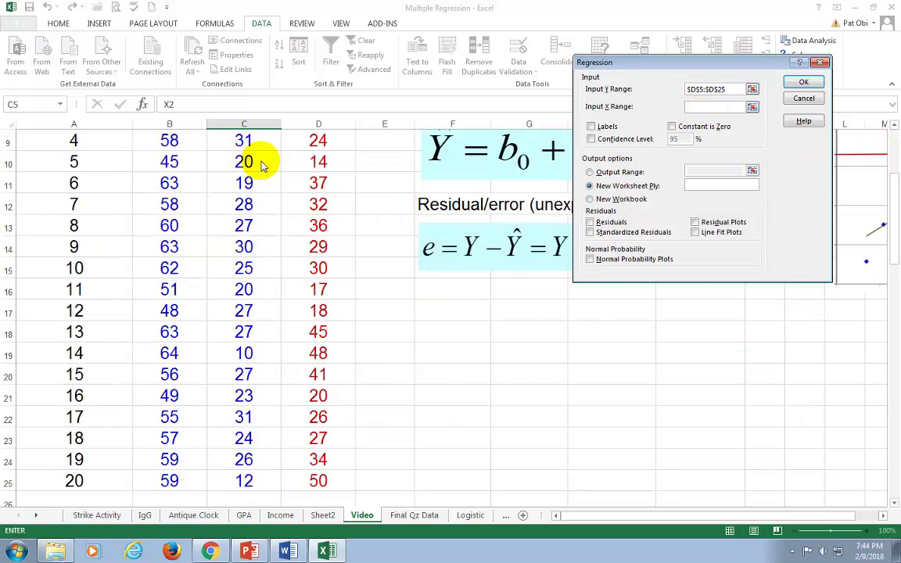
scroll(234, 145, "up", 3)
left_click_drag(166, 232, 244, 305)
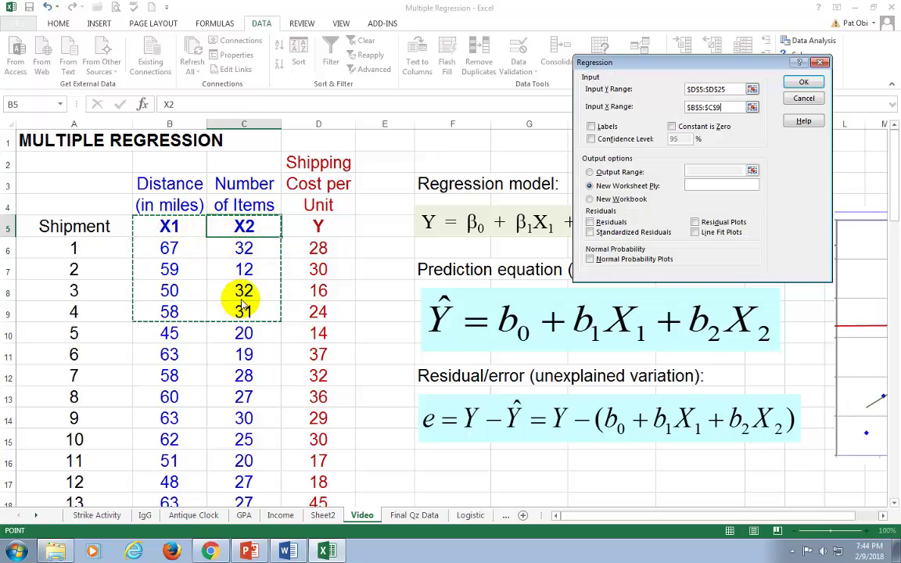
key("shift+Down")
scroll(313, 262, "up", 3)
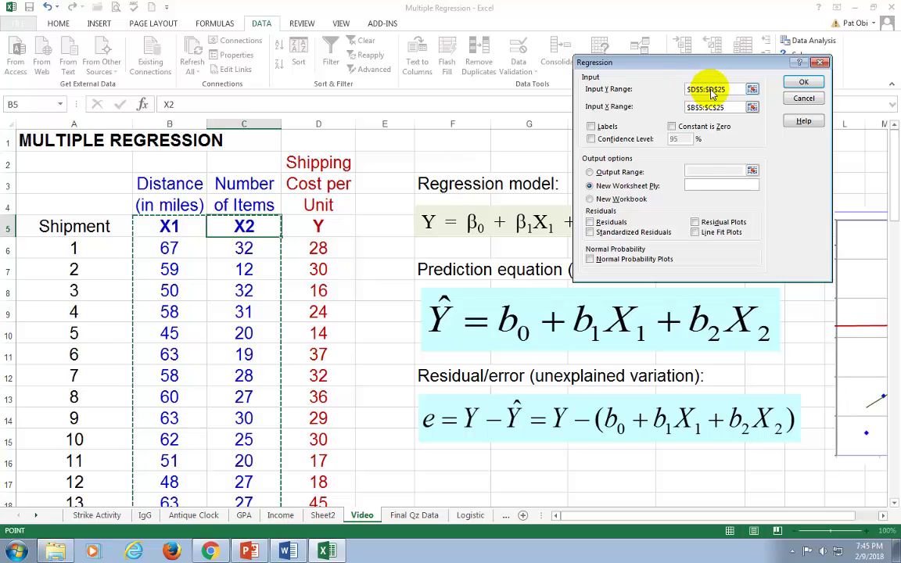
Enable labels and residuals for the regression, and set its confidence level to 99%.
left_click(591, 127)
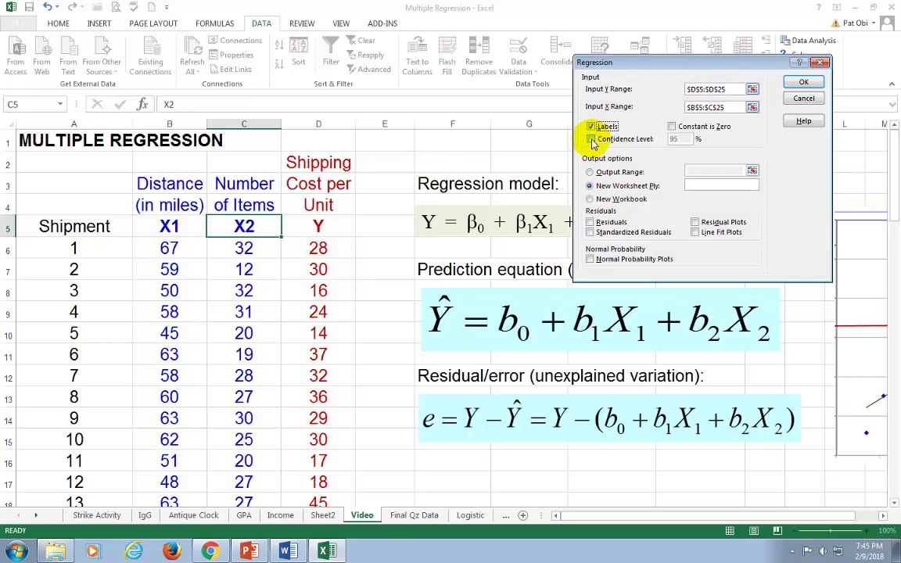
left_click(592, 140)
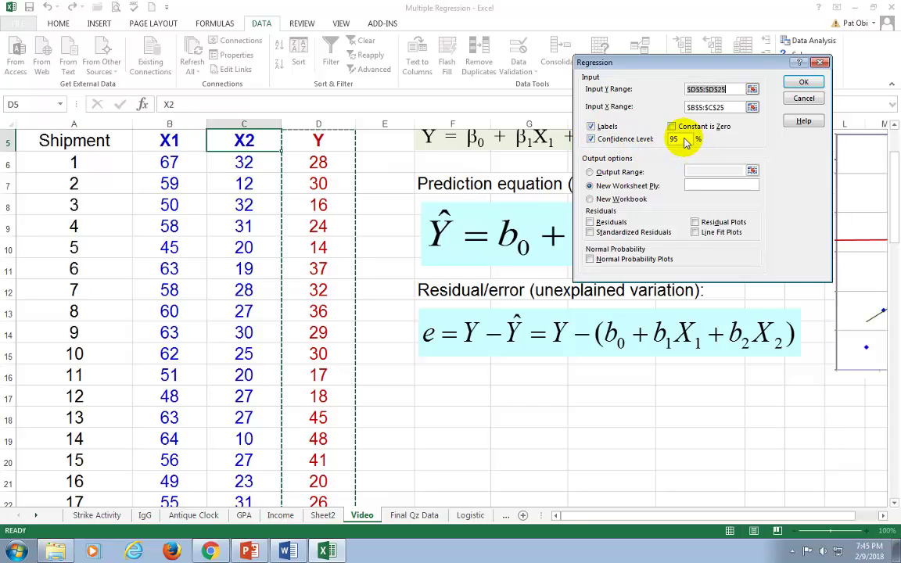
left_click(684, 139)
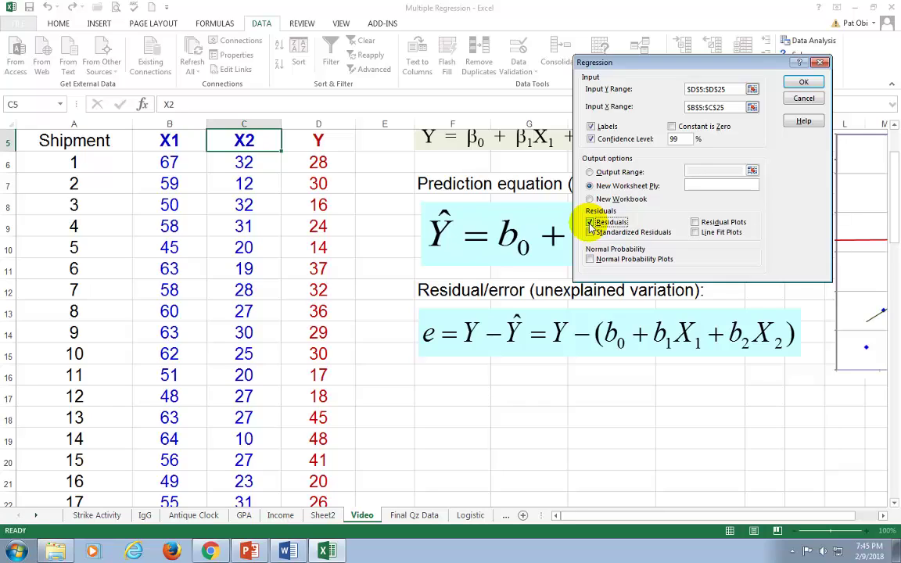
Send the regression output to cell A70 below the sample mean and run the analysis.
left_click(590, 173)
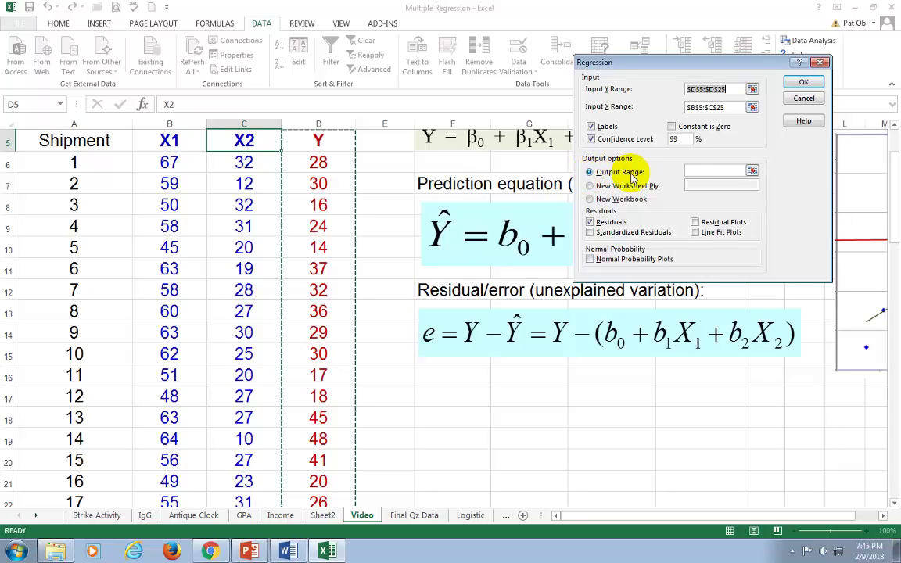
left_click(699, 174)
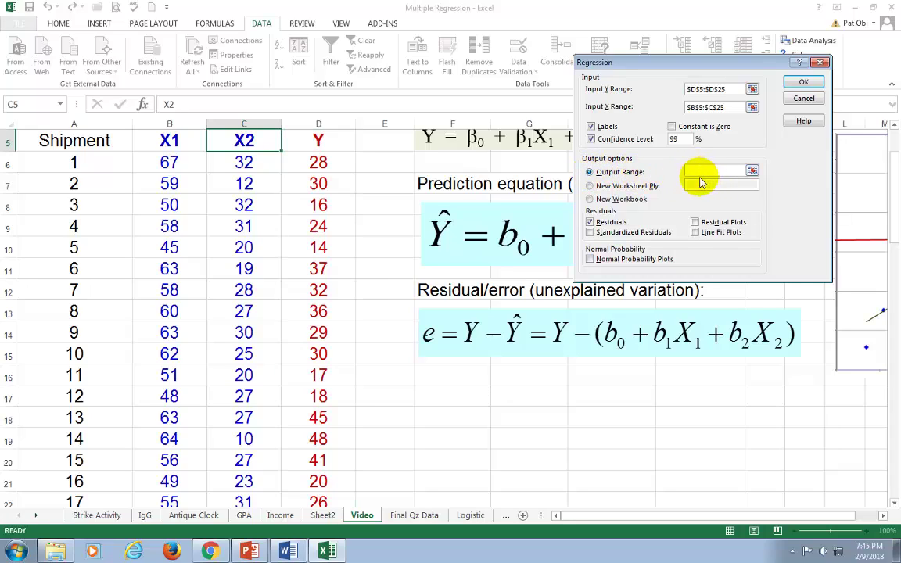
left_click_drag(894, 192, 894, 432)
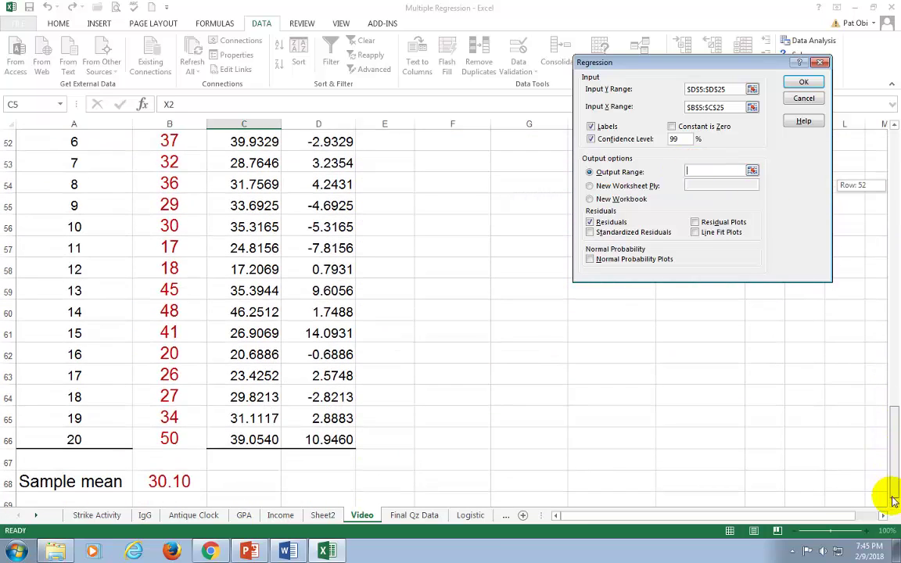
scroll(111, 438, "down", 1)
left_click(95, 460)
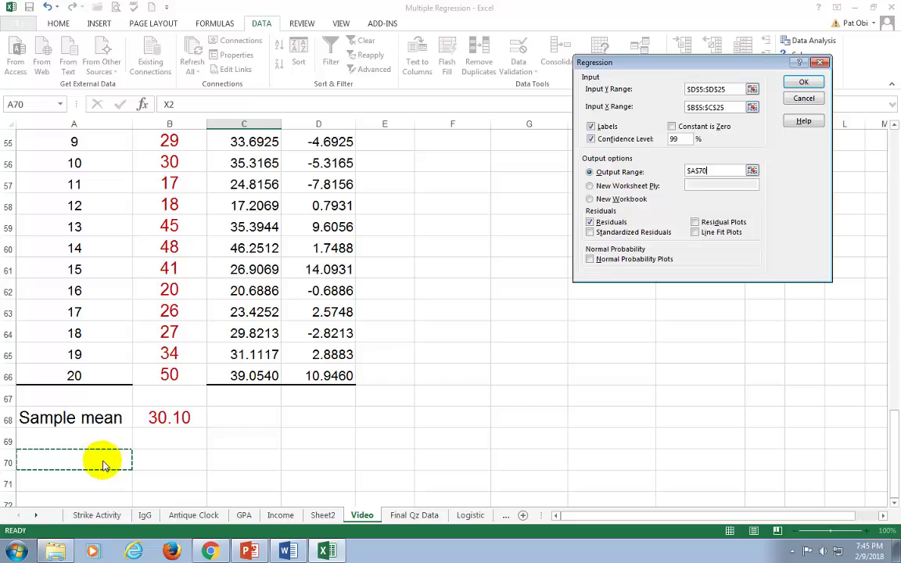
left_click(804, 85)
Examine the predicted Y and residual columns in the new residual output.
left_click_drag(894, 317, 894, 403)
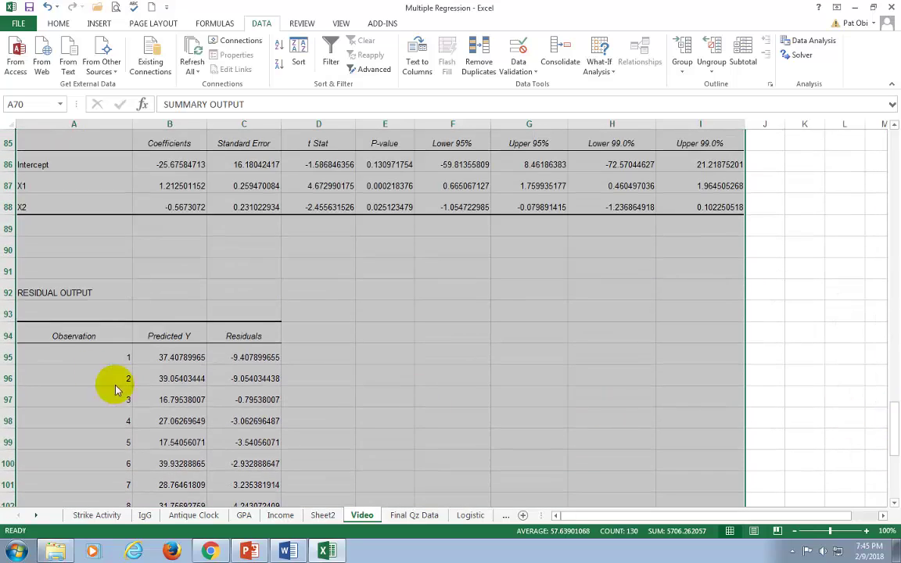
left_click(246, 341)
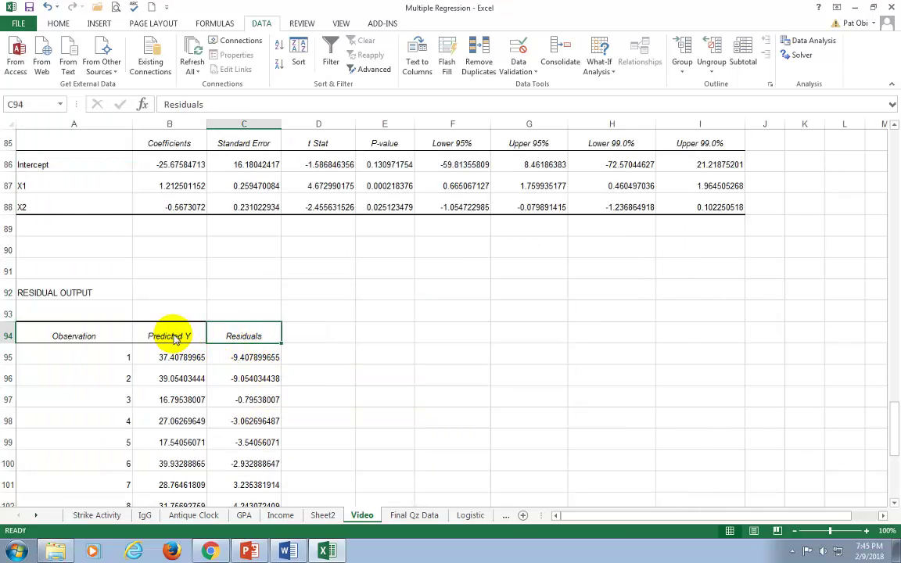
left_click(173, 338)
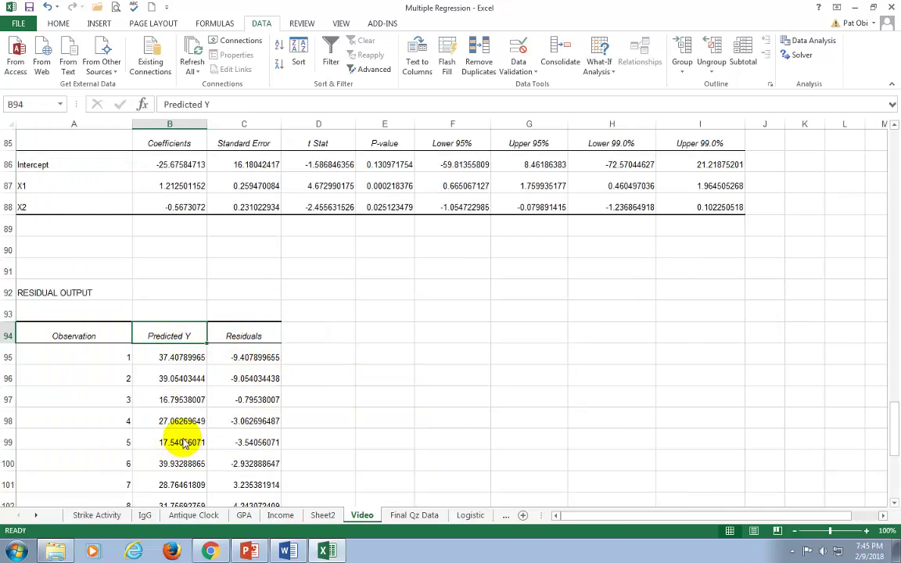
left_click_drag(169, 337, 194, 508)
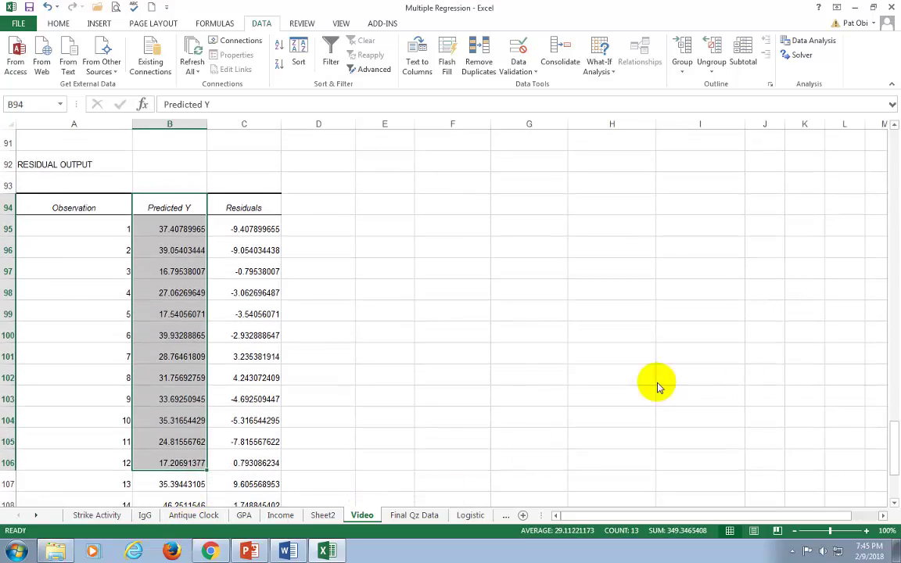
left_click(528, 356)
Review the regression model equation and the F statistic and P-value in the formatted ANOVA table.
left_click_drag(892, 463, 892, 252)
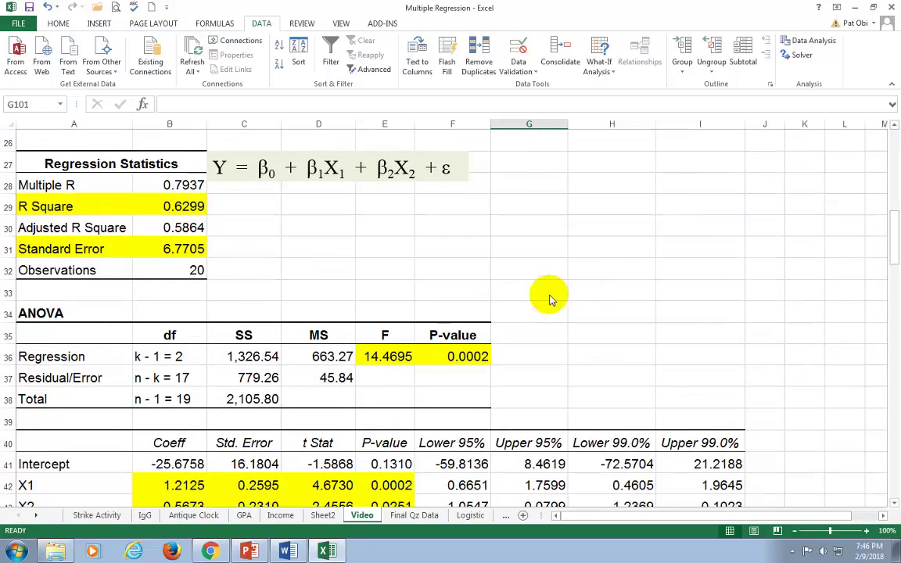
left_click(440, 311)
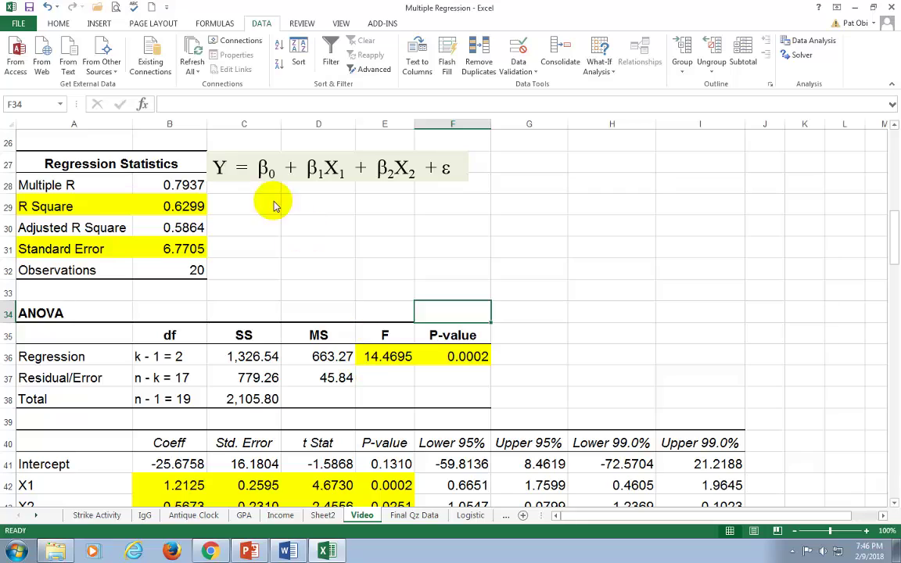
left_click(297, 184)
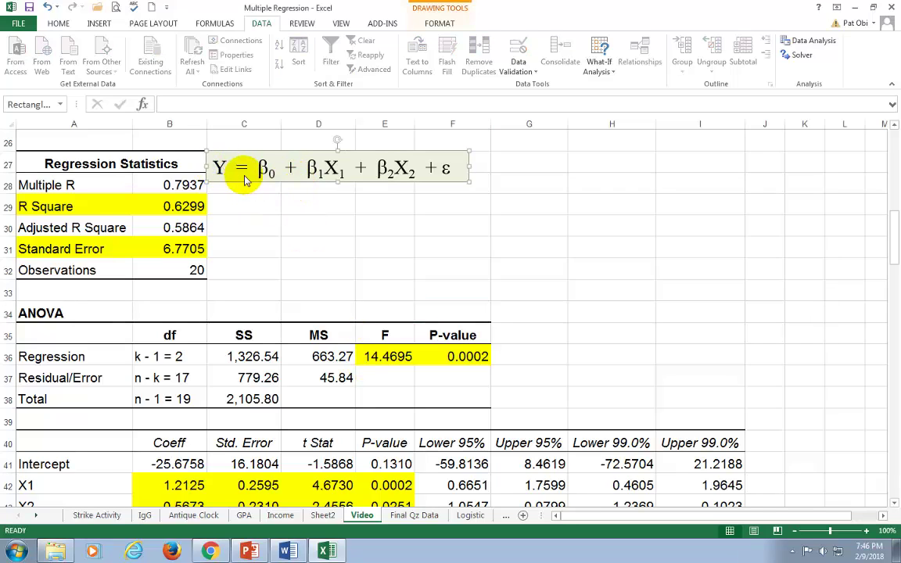
left_click(383, 358)
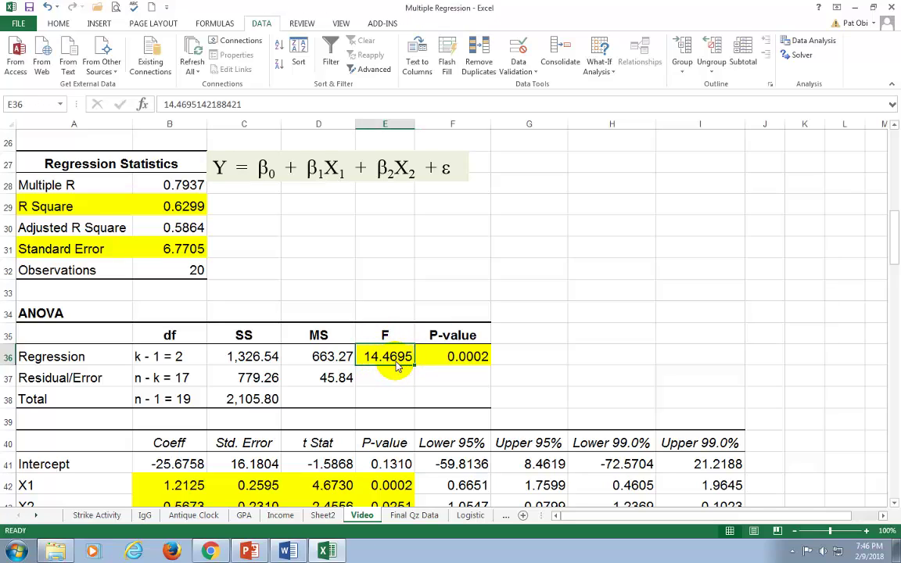
left_click(462, 360)
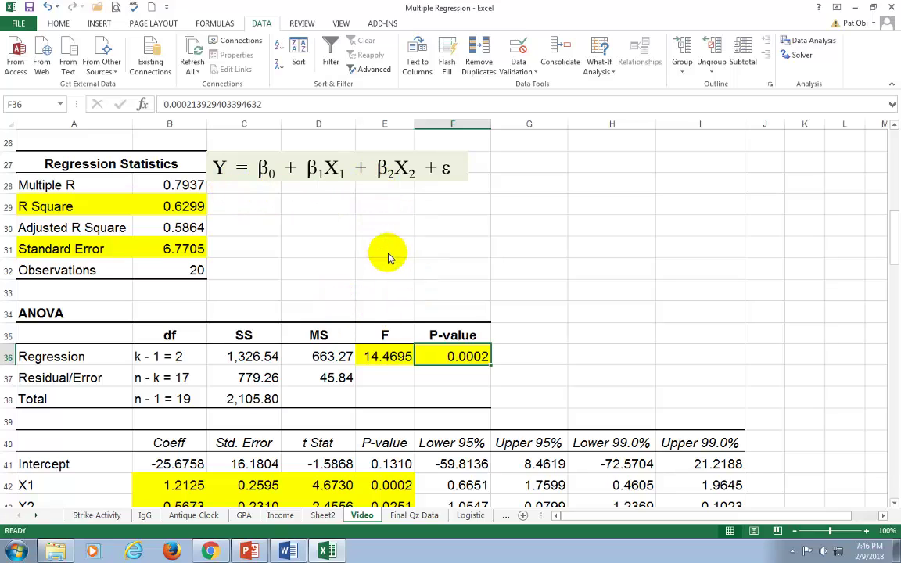
Examine the coefficients, t statistics and P-values of X1 and X2 in the formatted coefficient table.
scroll(388, 260, "down", 1)
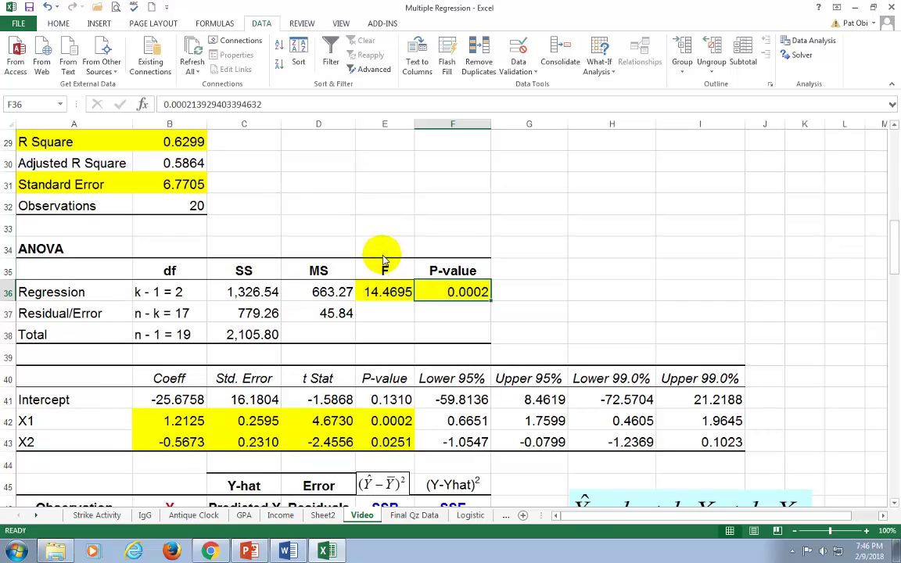
left_click_drag(49, 422, 55, 448)
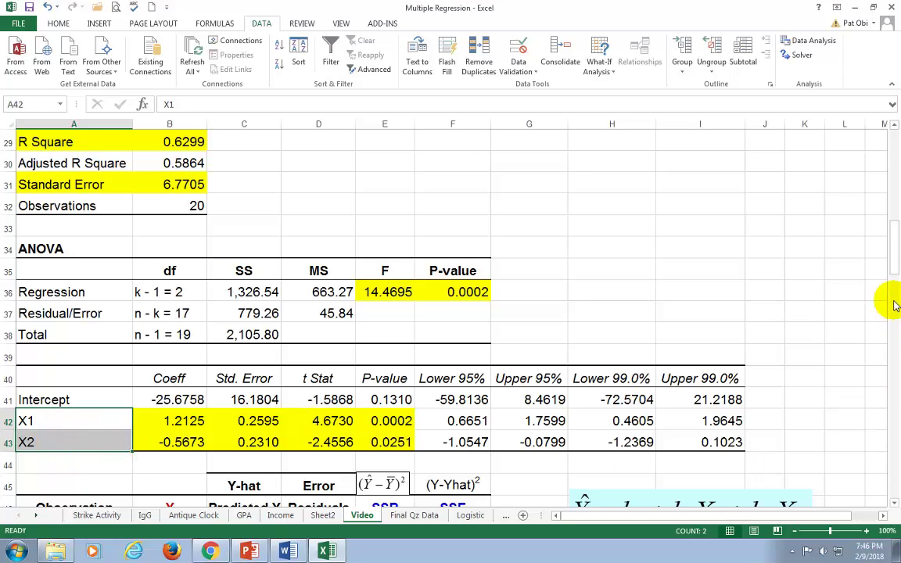
left_click_drag(895, 269, 896, 264)
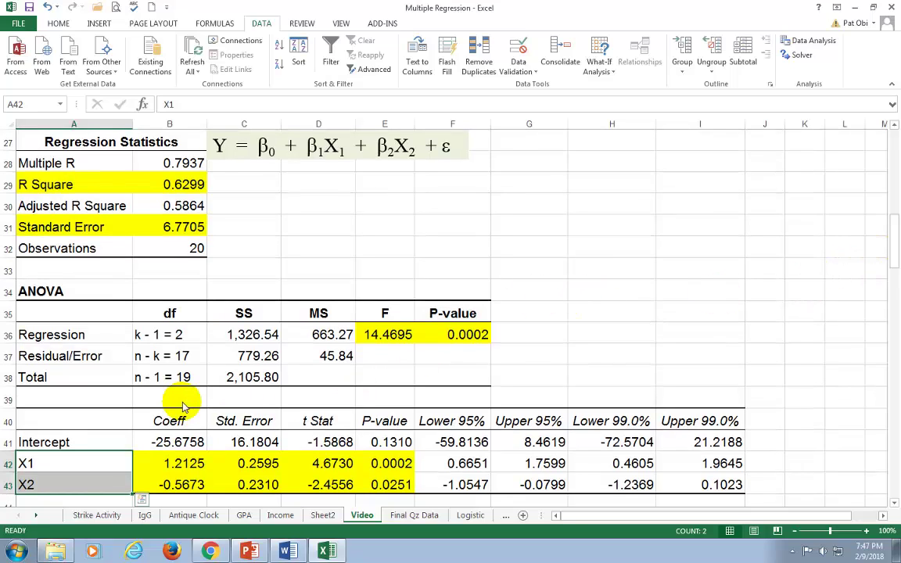
left_click(185, 467)
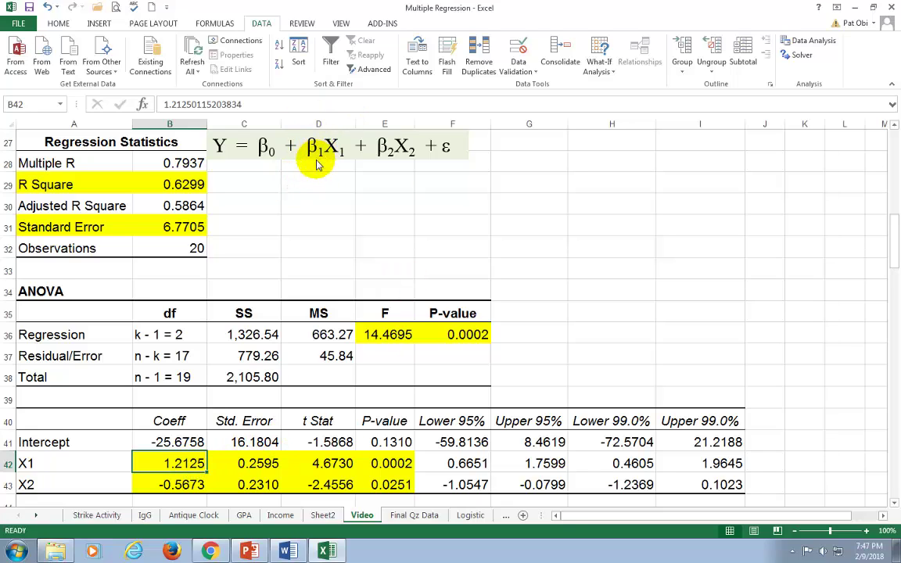
left_click(186, 485)
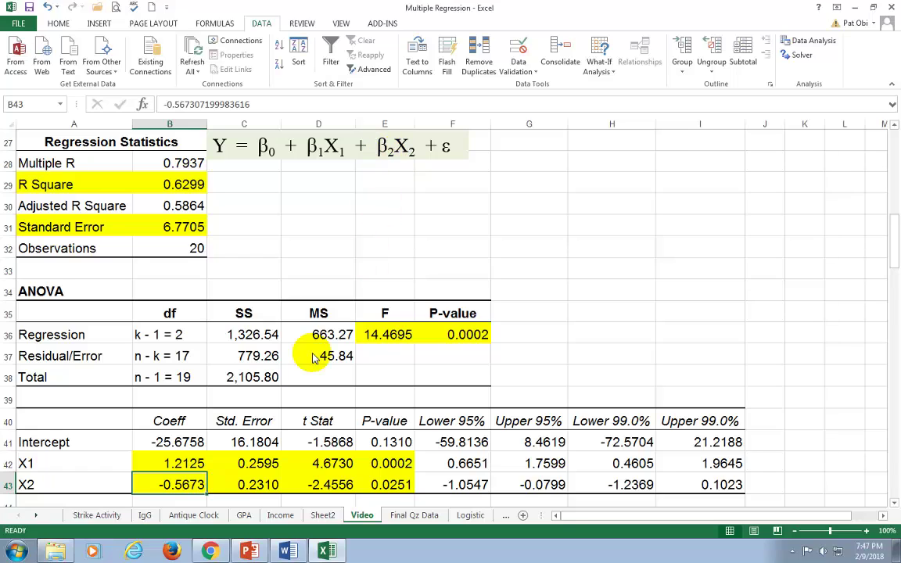
left_click(328, 467)
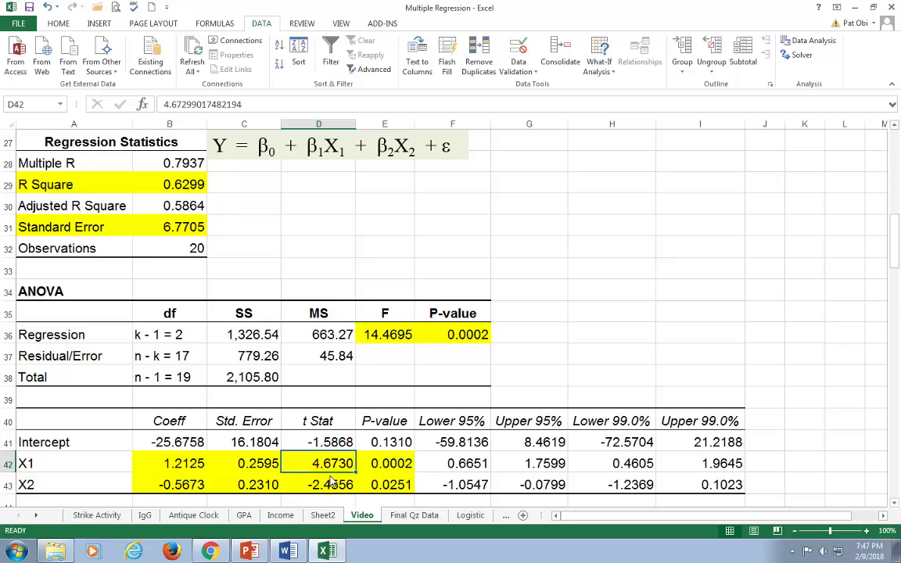
left_click(340, 484)
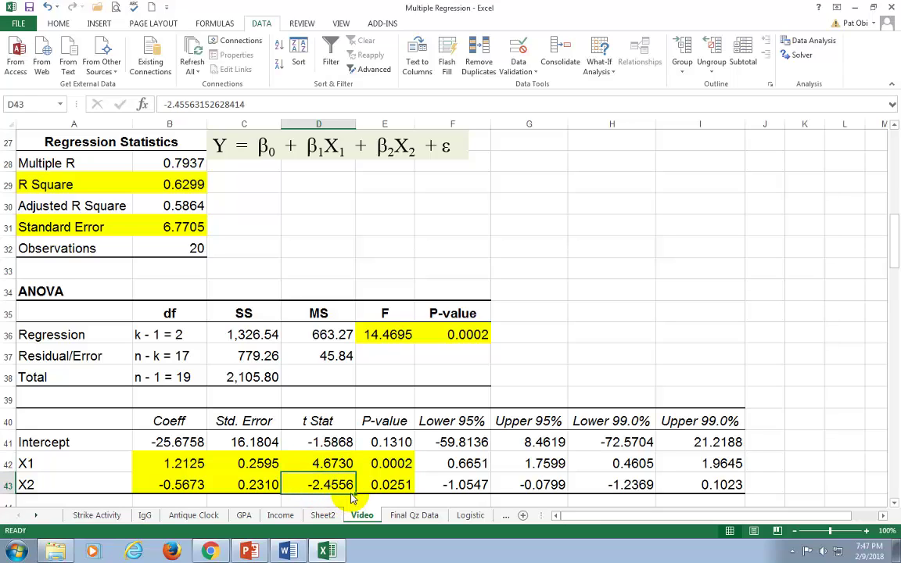
left_click_drag(401, 465, 391, 483)
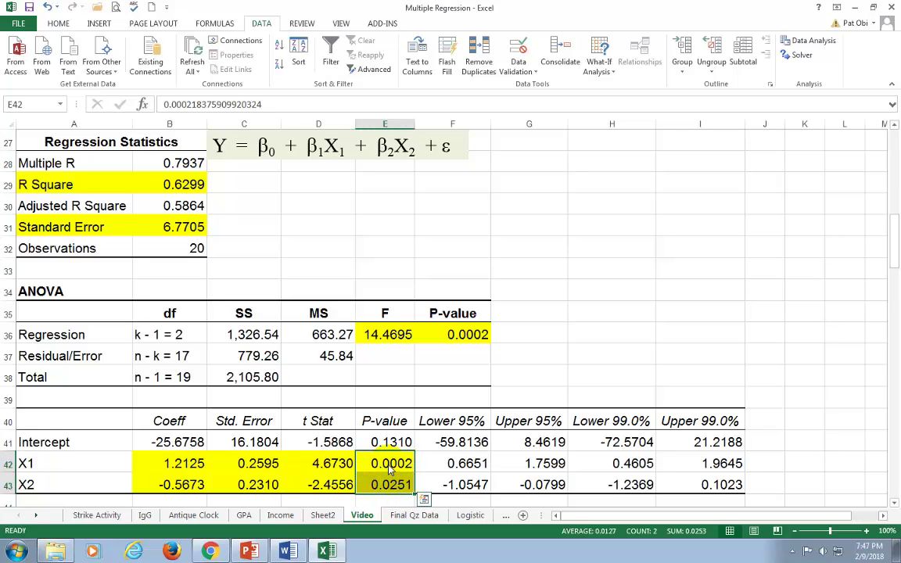
left_click(390, 467)
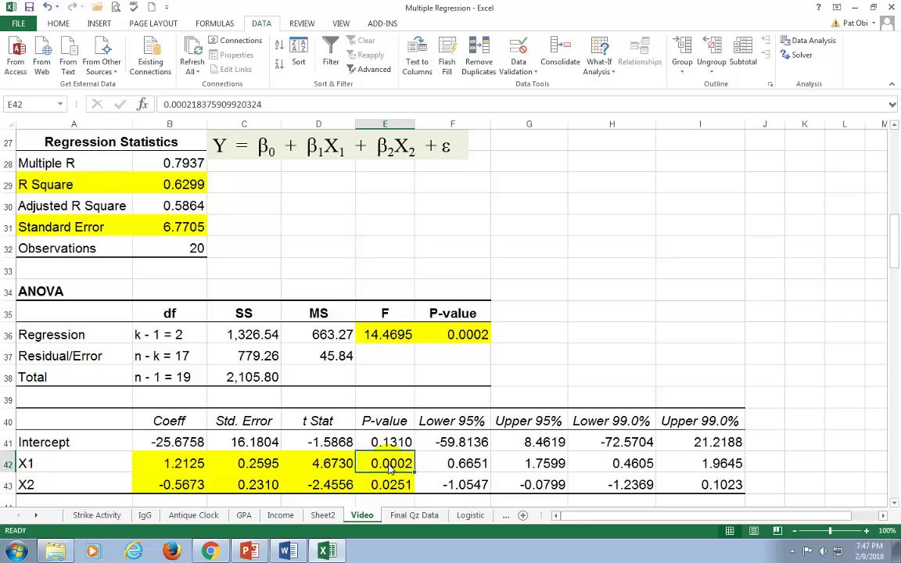
Review the P-values of X1 and X2 and the coefficient, standard error and t statistic of X1.
key("Down")
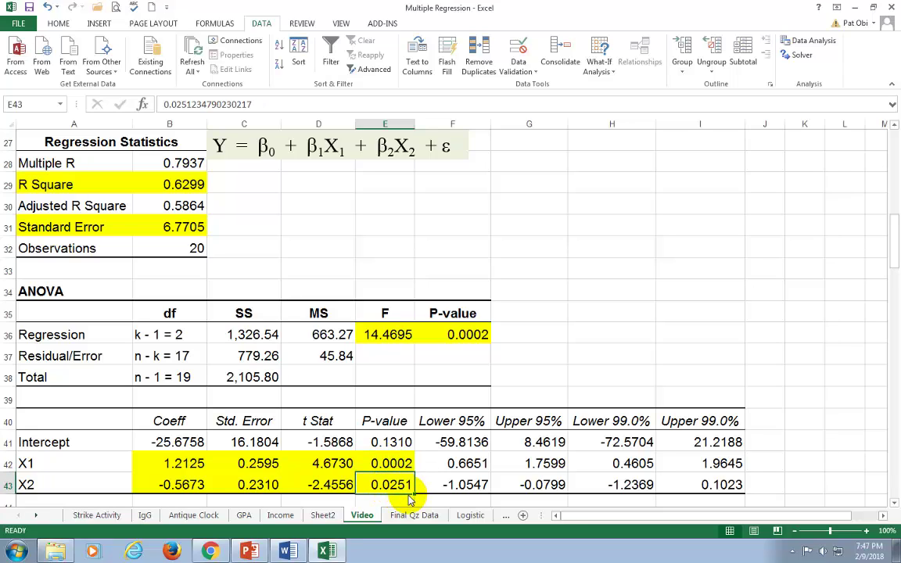
left_click(329, 464)
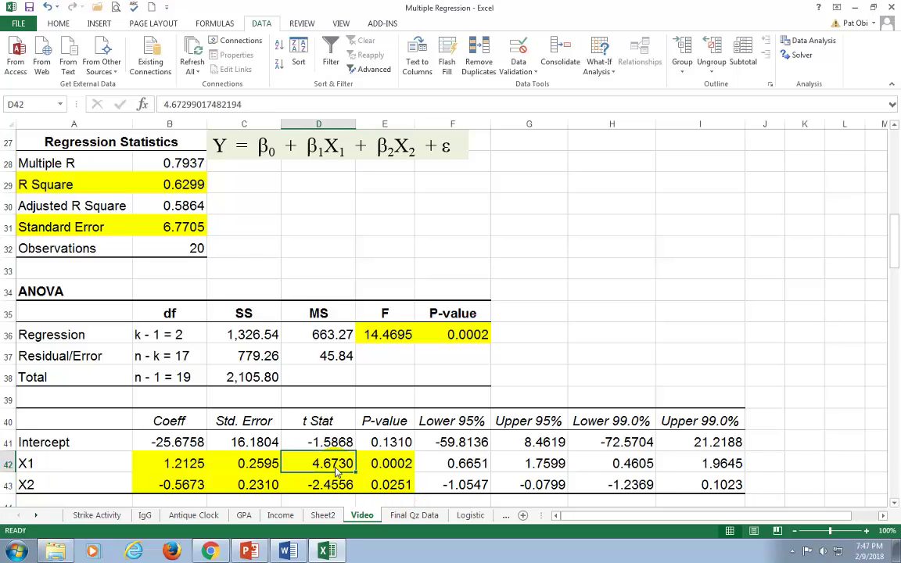
left_click(329, 399)
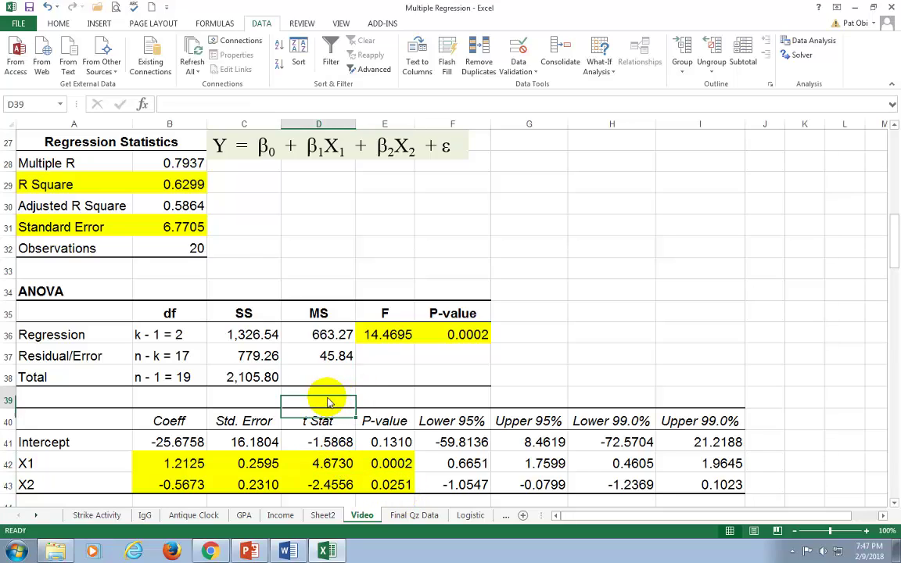
left_click(179, 464)
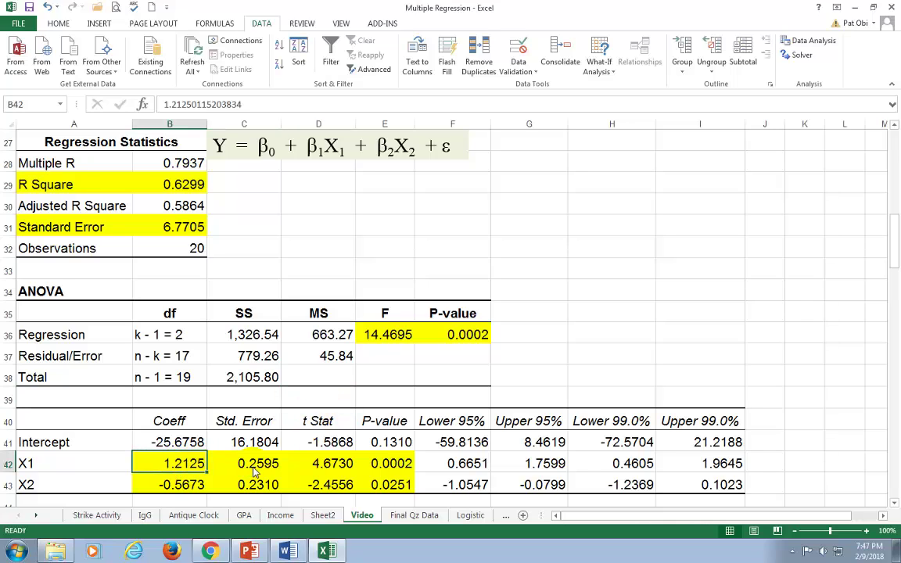
left_click(254, 469)
left_click(330, 467)
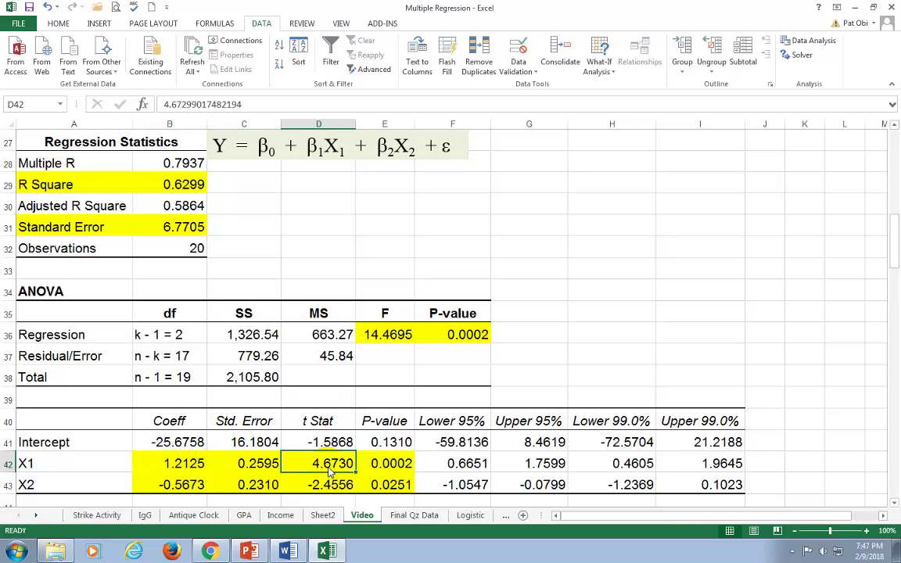
Compute the X1 t statistic in H37 as =B42/C42 and compare it with the t Stat value in D42.
left_click(592, 360)
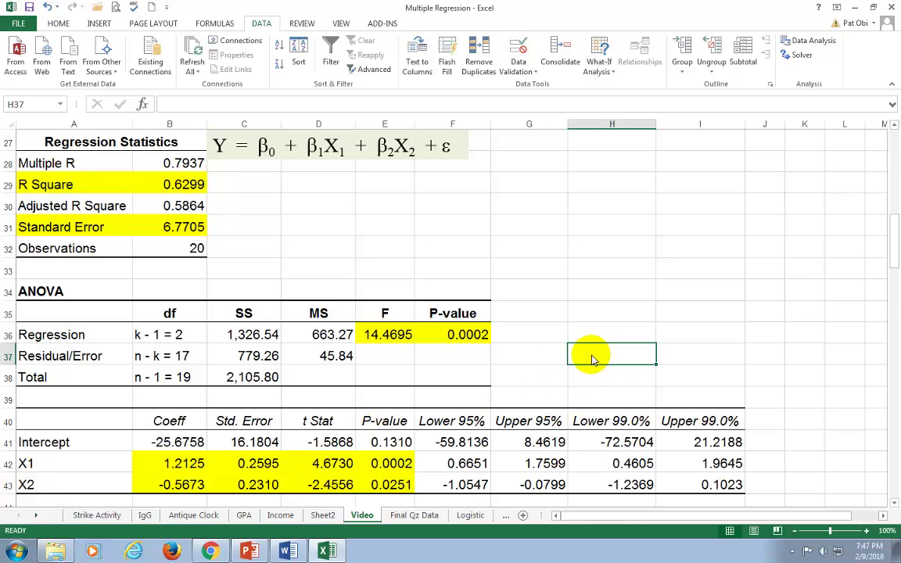
type("=")
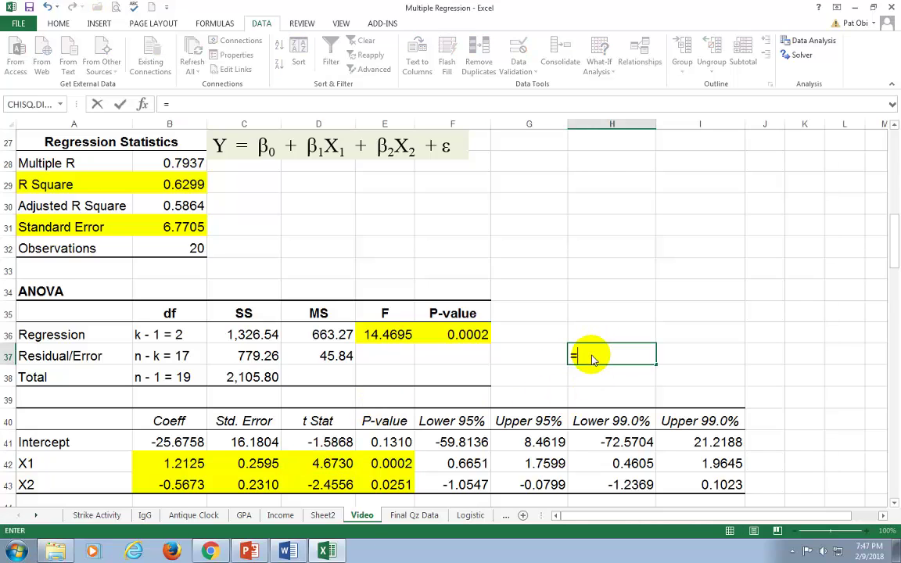
left_click(188, 469)
type("/")
left_click(255, 461)
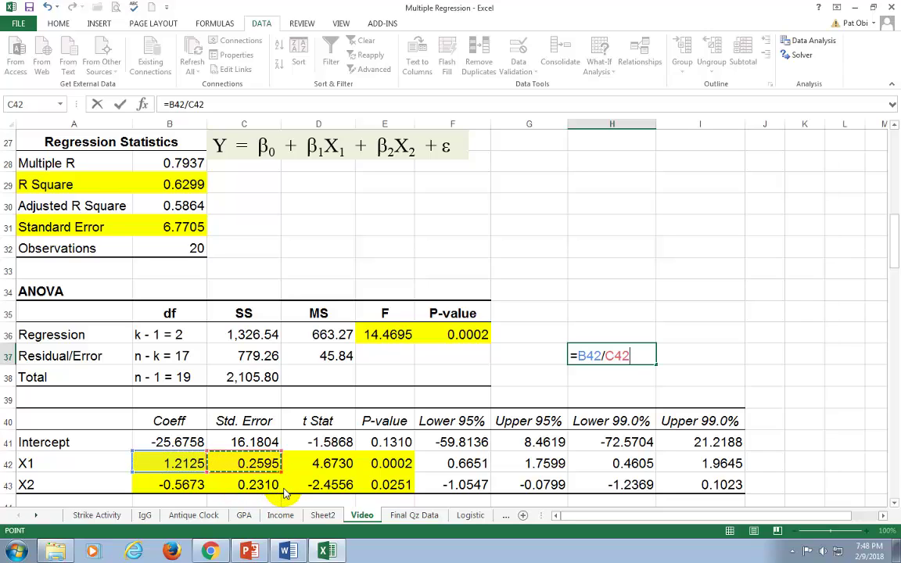
key("Return")
key("Up")
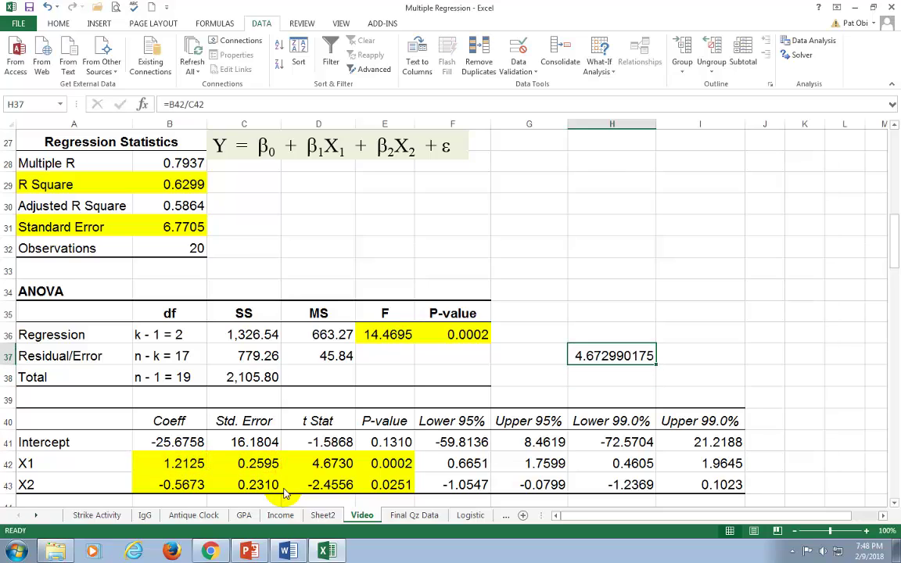
left_click(321, 463)
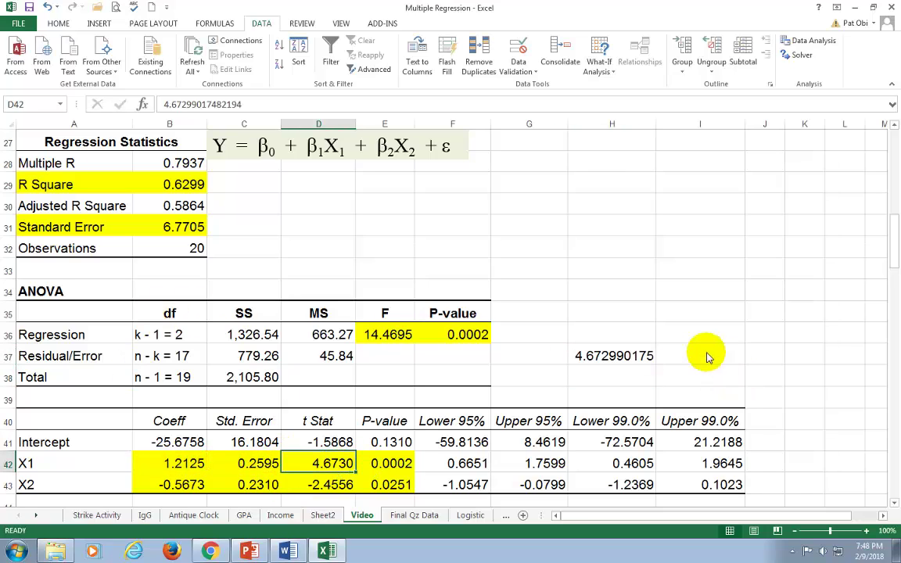
Compute the X2 t statistic in H38 as =B43/C43 and compare it with the t Stat value in D43.
left_click(617, 380)
type("=")
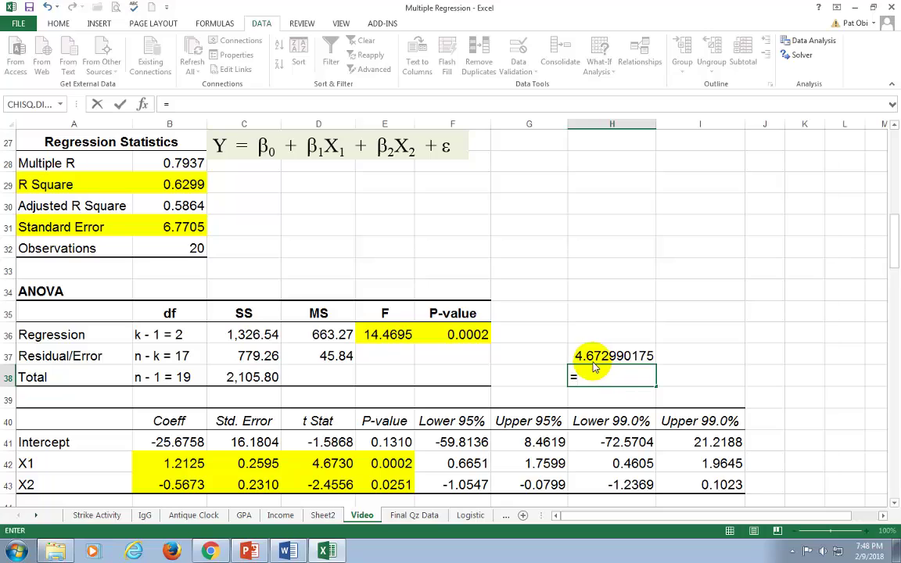
left_click(178, 485)
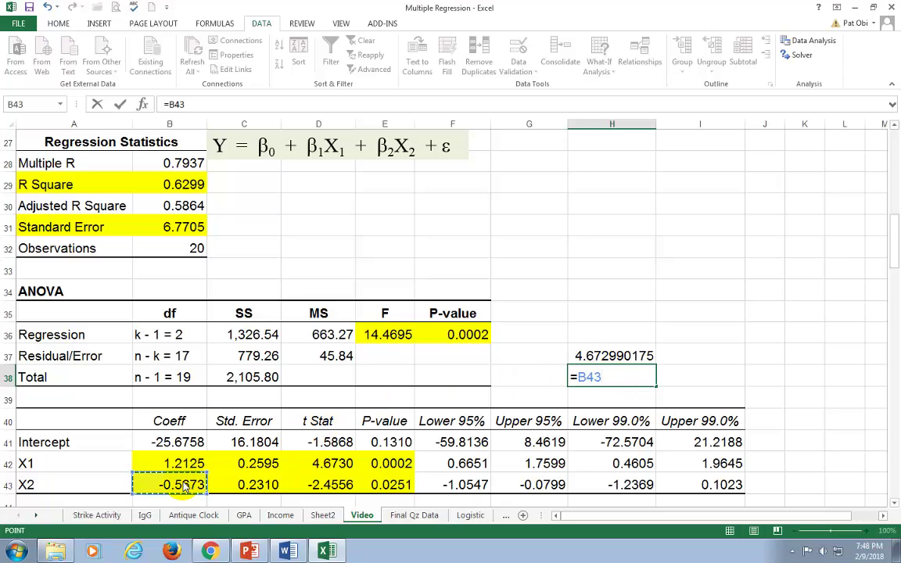
type("/")
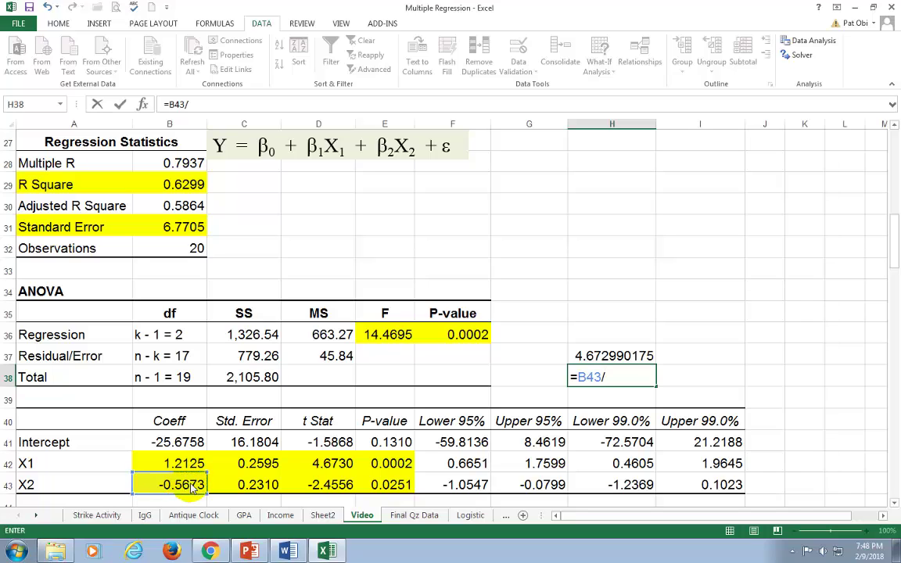
left_click(258, 486)
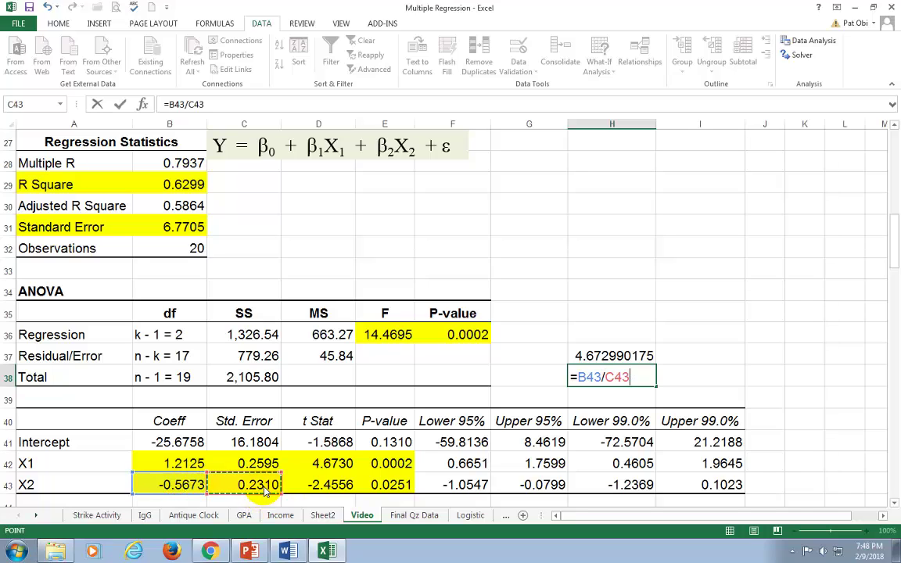
key("Return")
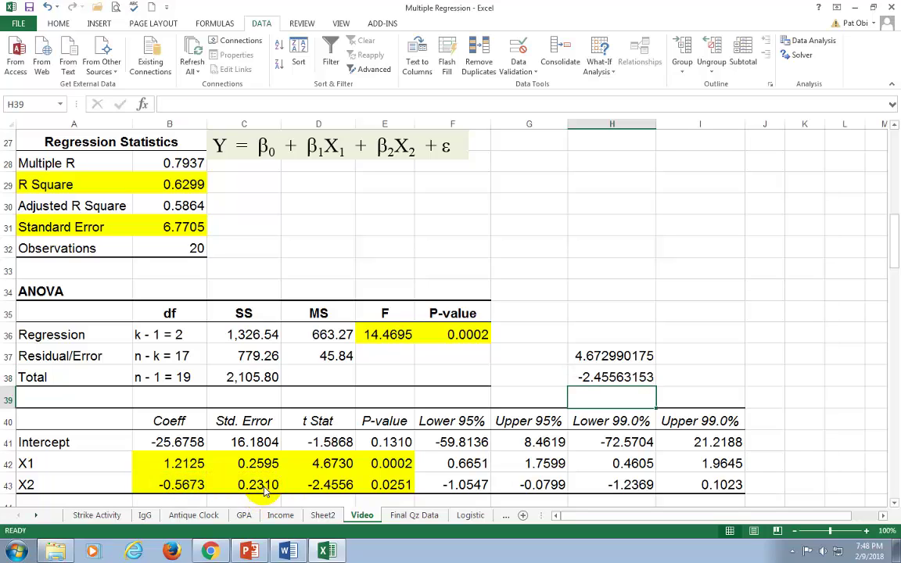
left_click(333, 487)
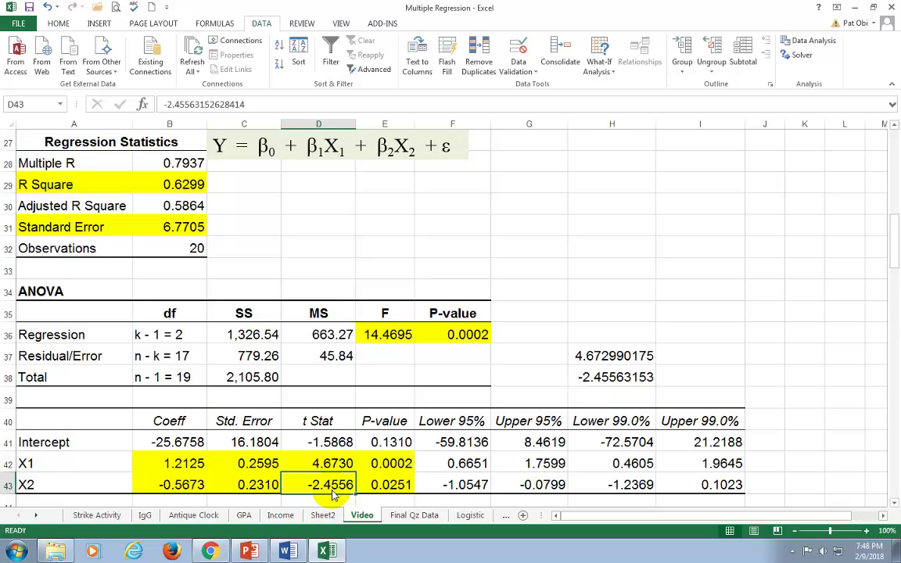
Examine the lower and upper 95% and 99% confidence limits of the intercept.
left_click(461, 443)
left_click_drag(462, 443, 510, 447)
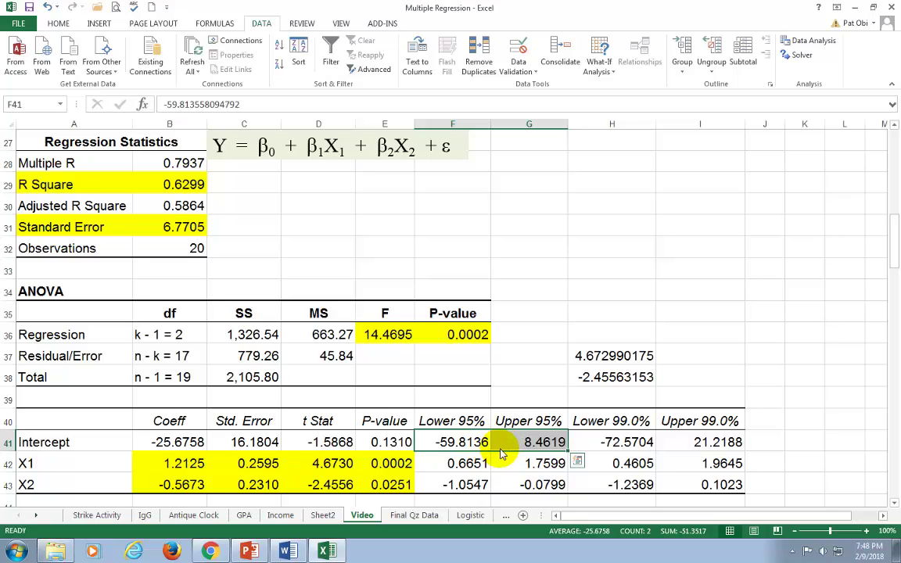
left_click(458, 442)
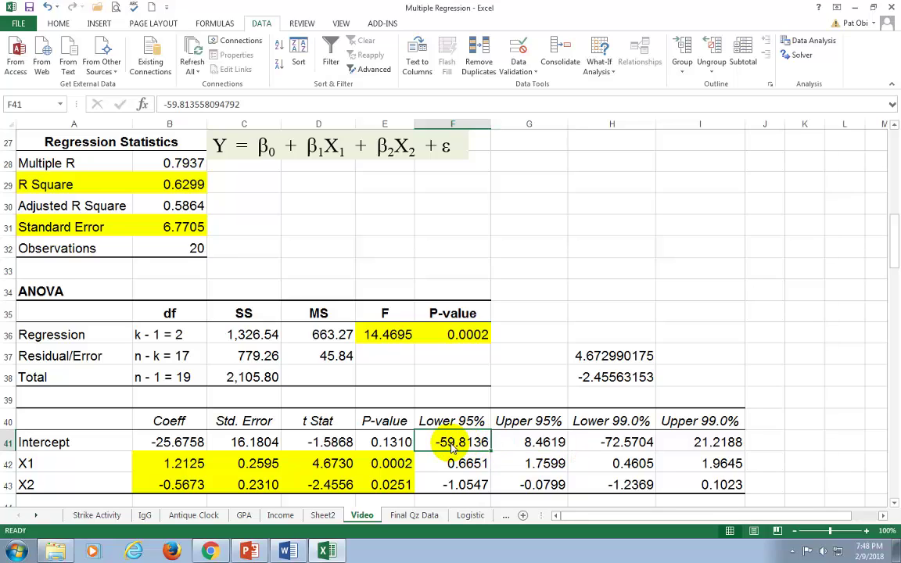
left_click(537, 447)
left_click_drag(609, 443, 705, 444)
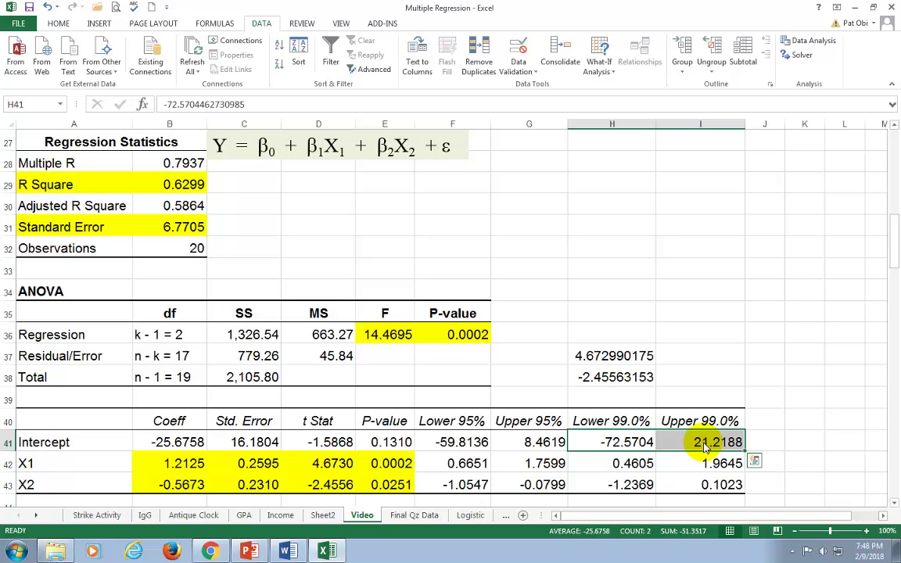
left_click(462, 444)
left_click_drag(493, 447, 708, 452)
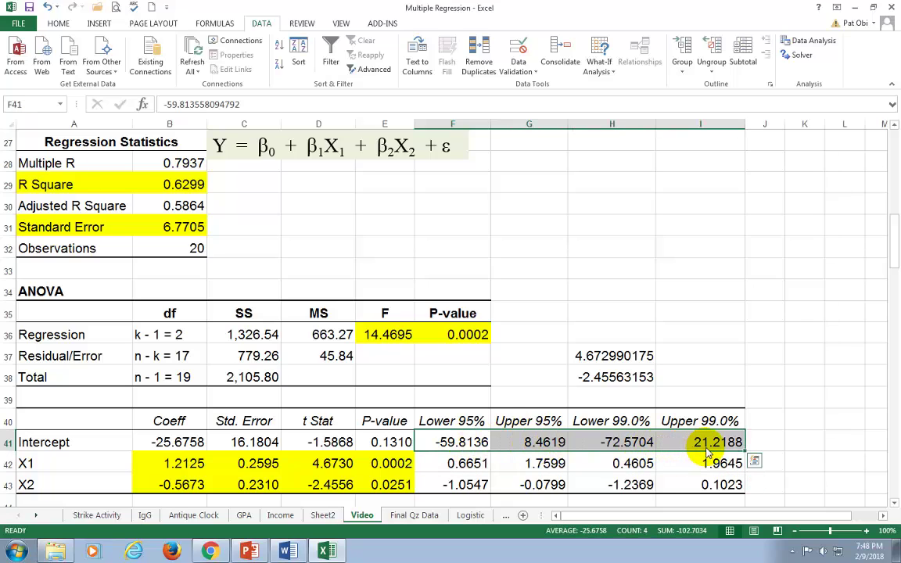
Examine the lower and upper 95% and 99% confidence limits of the X1 and X2 coefficients.
left_click(467, 467)
left_click_drag(497, 465, 502, 468)
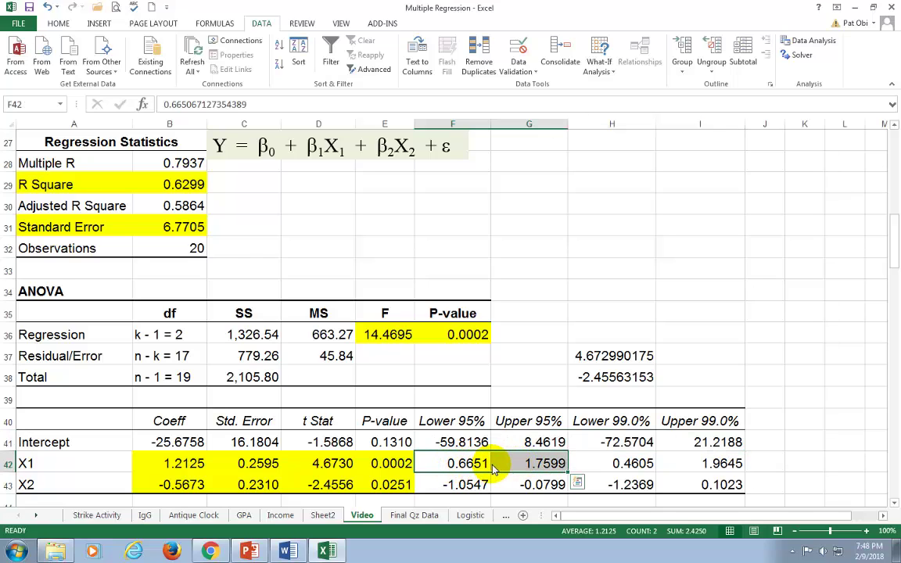
left_click(461, 464)
left_click(534, 465)
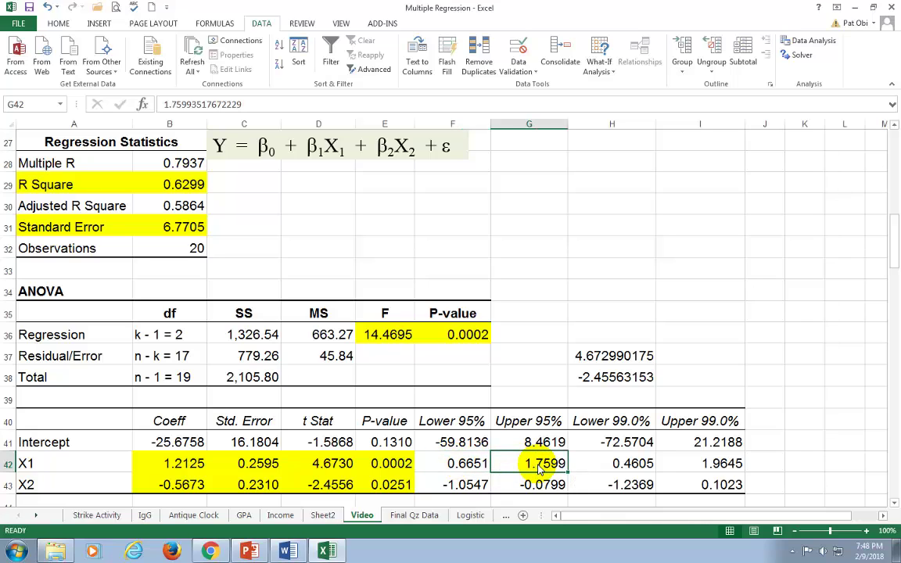
left_click(459, 485)
left_click(527, 485)
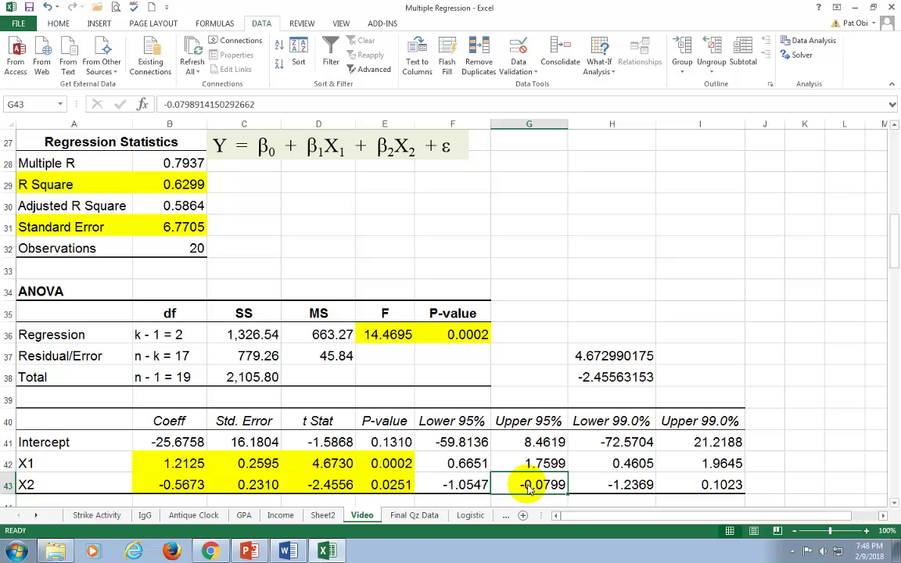
left_click_drag(591, 423, 693, 432)
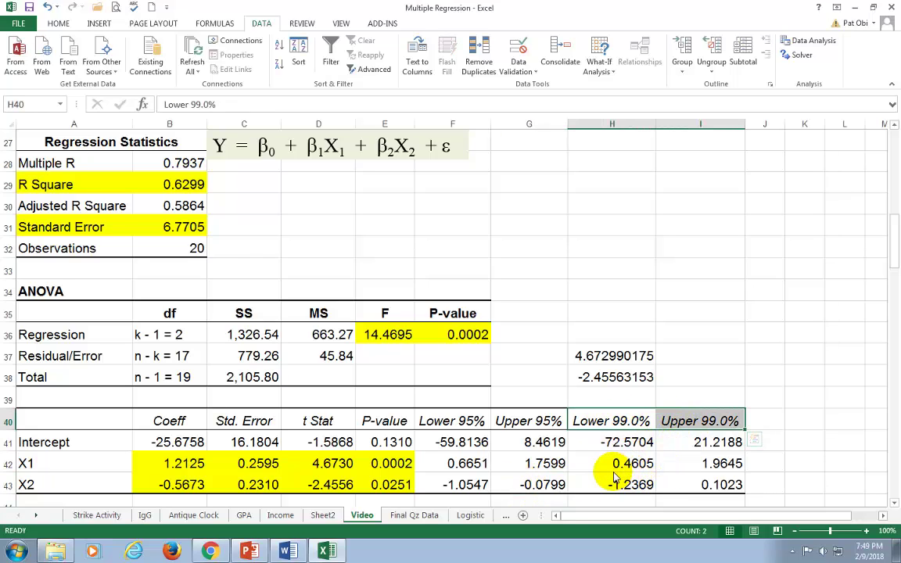
left_click_drag(603, 470, 692, 465)
left_click_drag(614, 487, 704, 489)
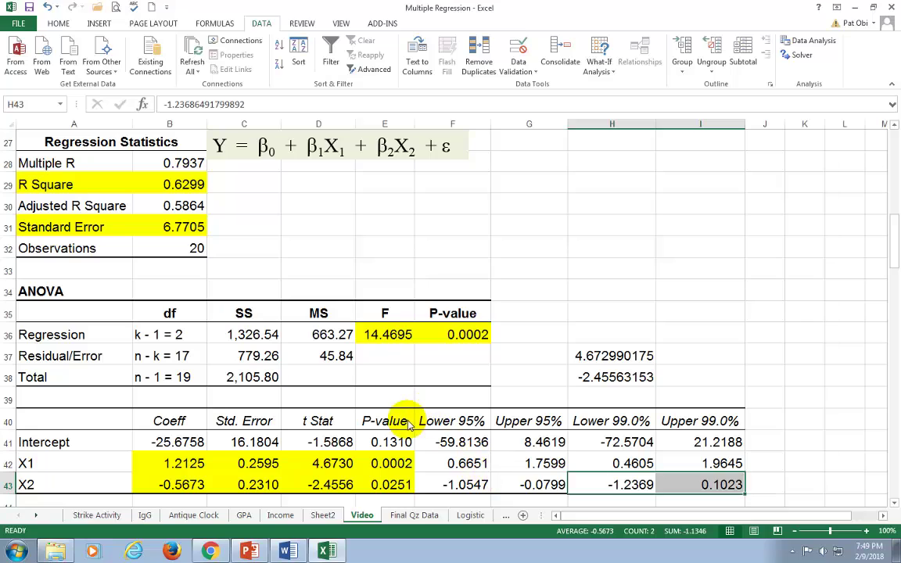
Examine the ANOVA table's regression and residual rows, the degrees of freedom, the observation count, and the regression SS and MS.
left_click(312, 376)
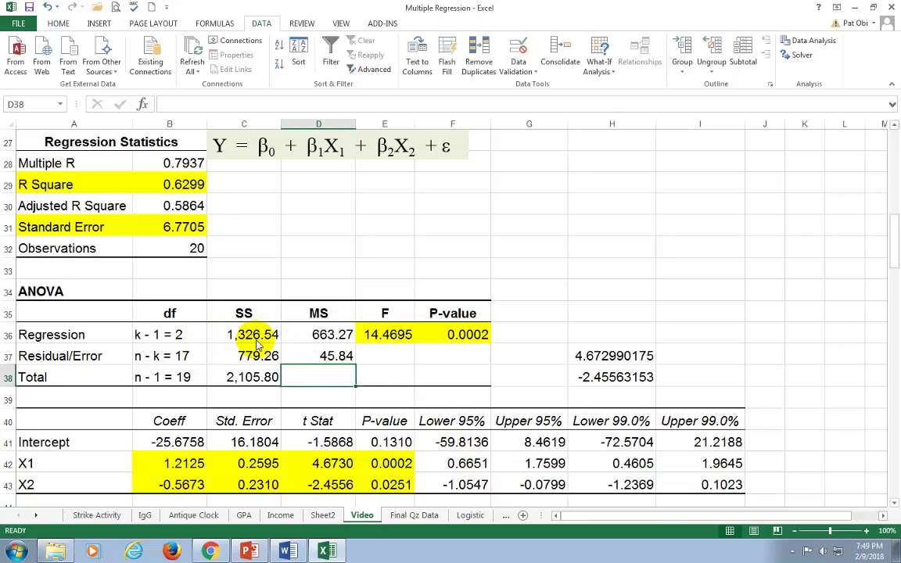
left_click(67, 341)
left_click(63, 361)
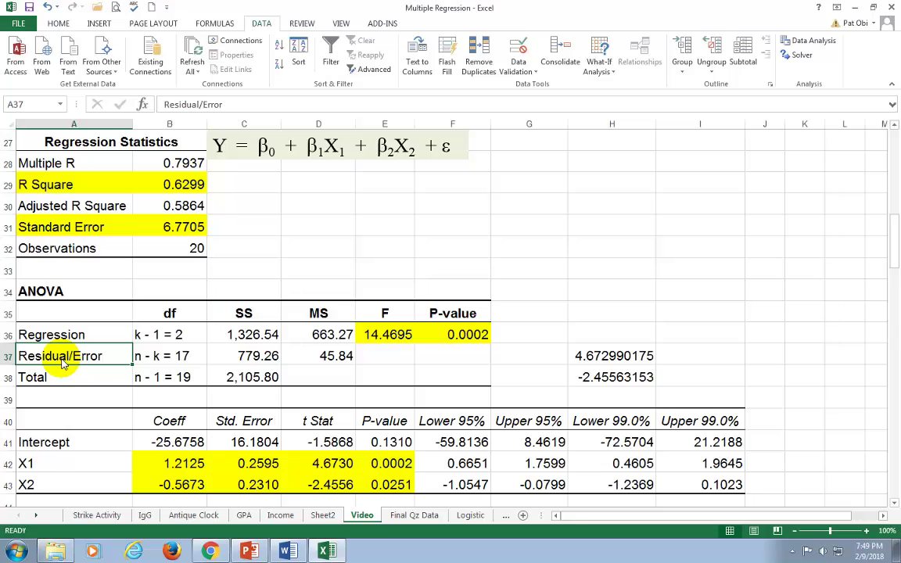
left_click(58, 340)
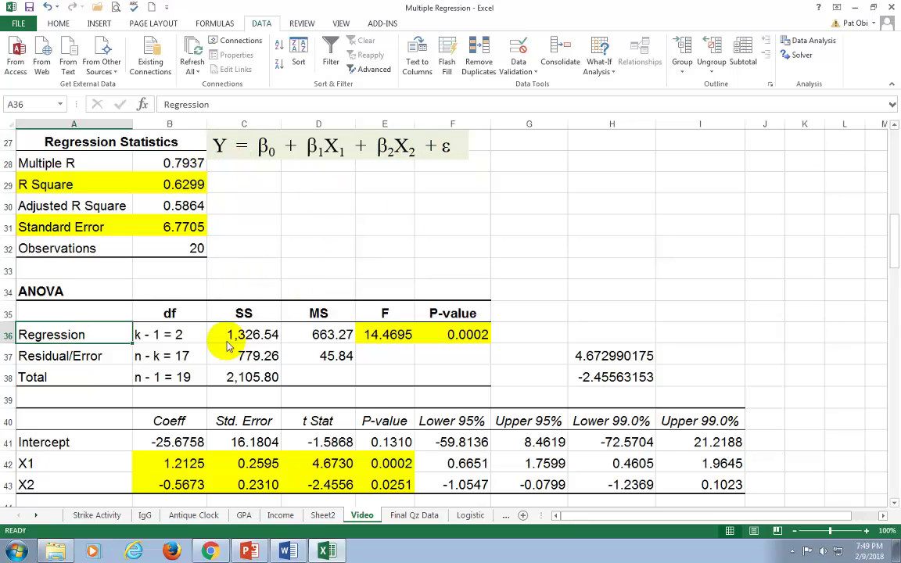
left_click(66, 365)
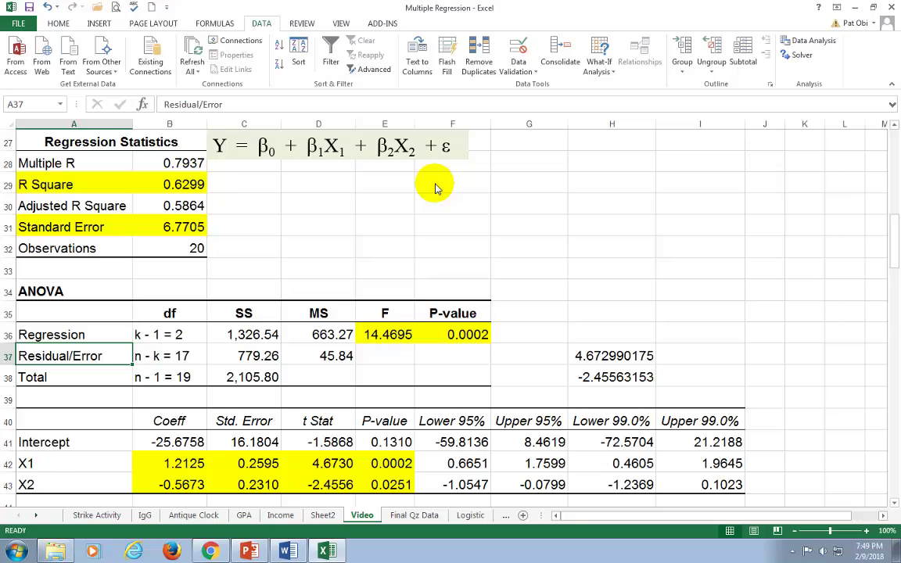
left_click(178, 338)
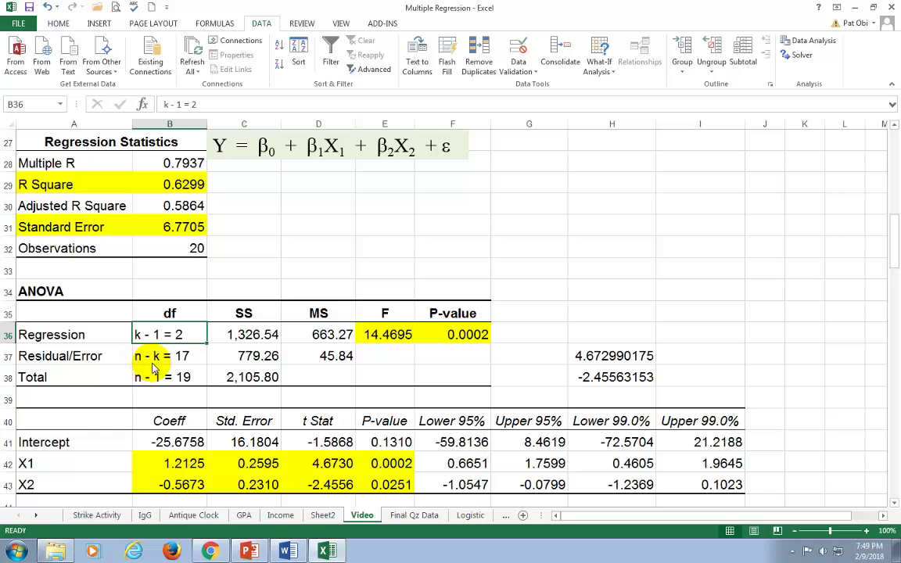
left_click(192, 248)
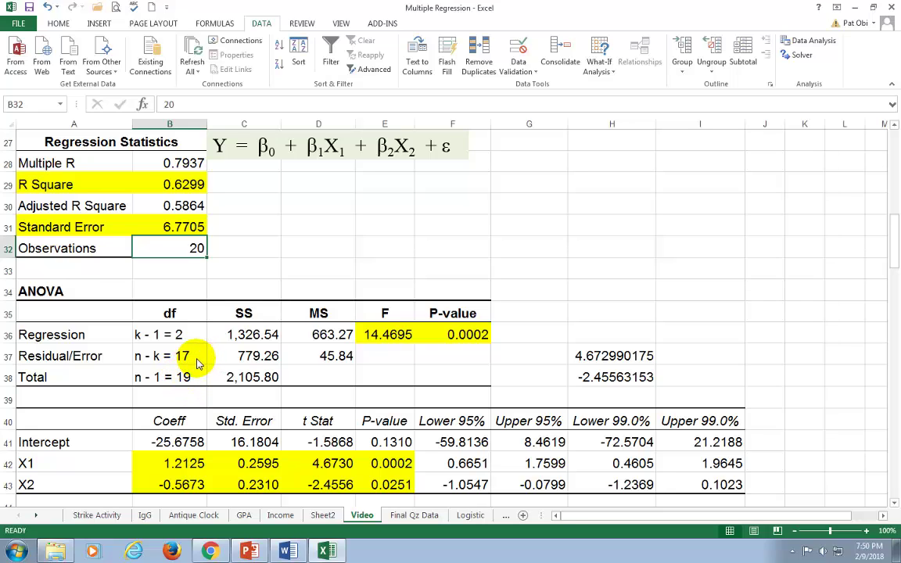
left_click(243, 337)
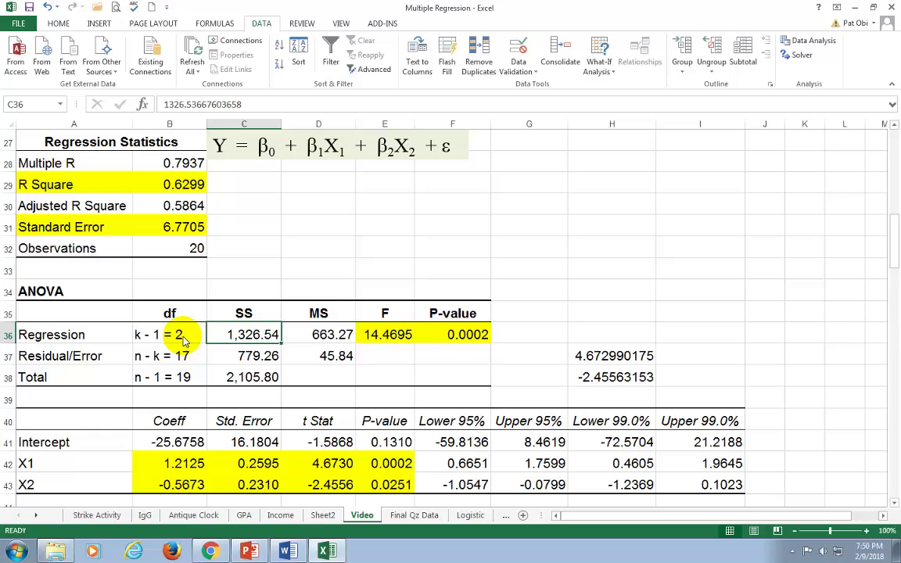
left_click(331, 336)
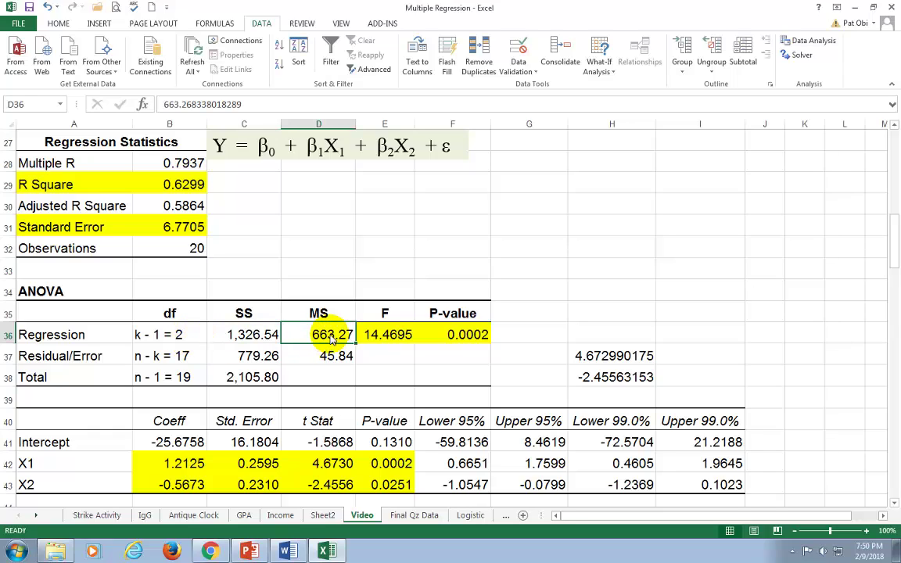
Compute the regression mean square in D33 as =C36/2 and compare it with the MS value in D36.
left_click(327, 271)
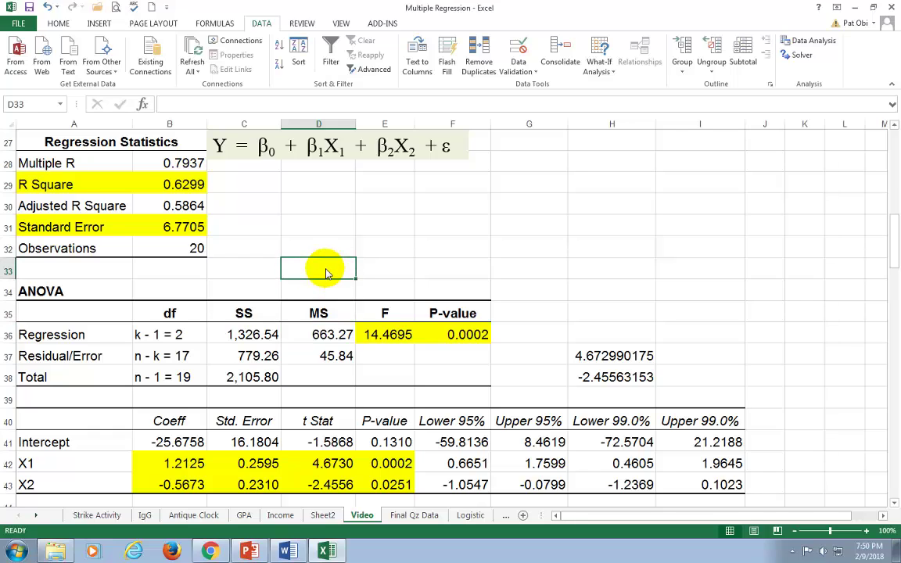
type("=")
left_click(258, 336)
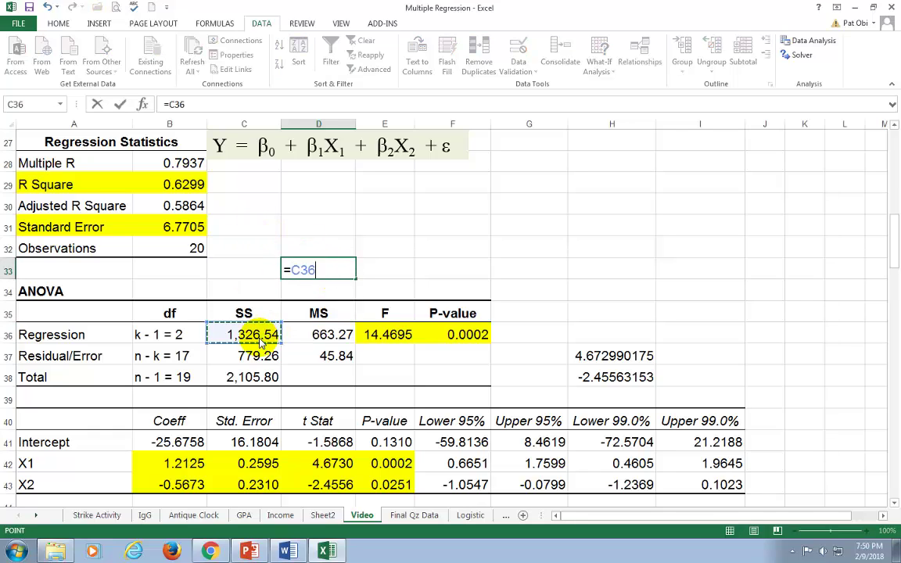
type("/")
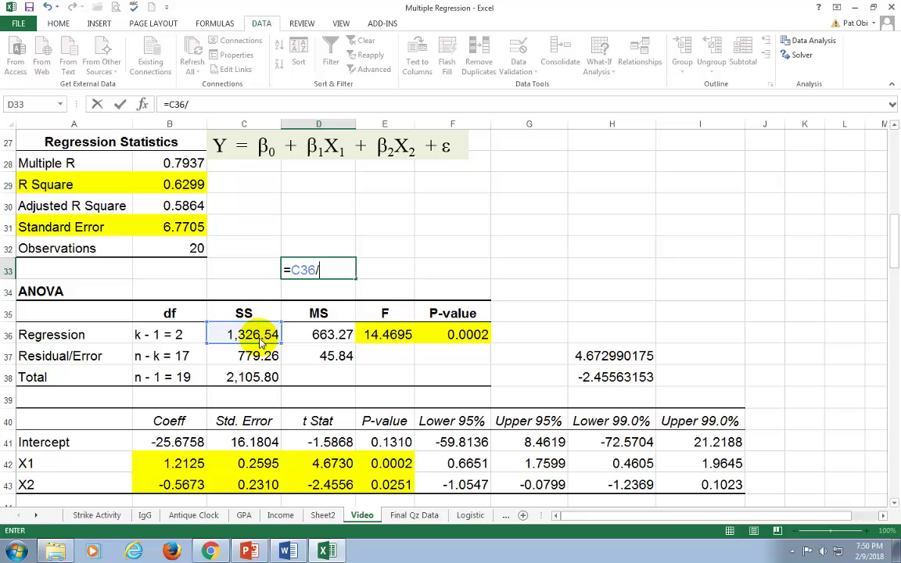
type("2")
key("Return")
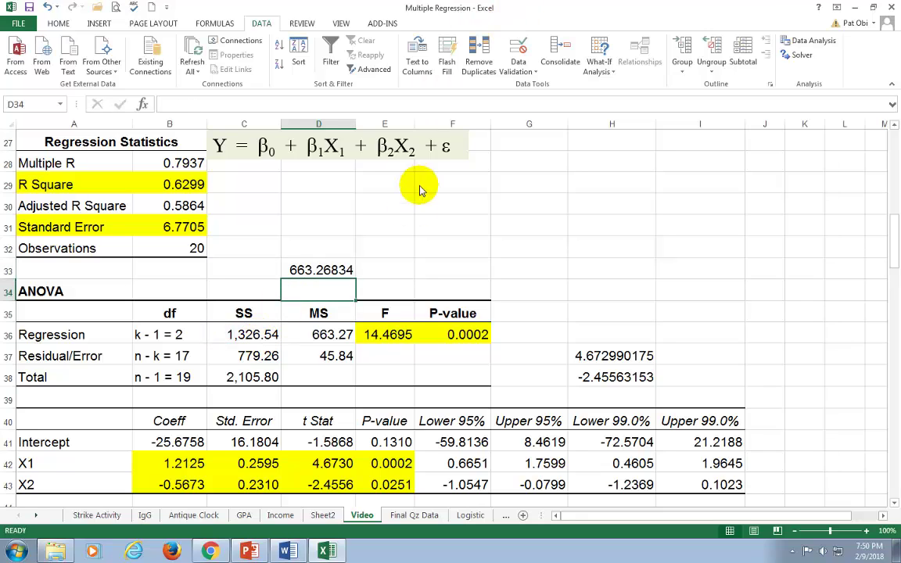
left_click(331, 341)
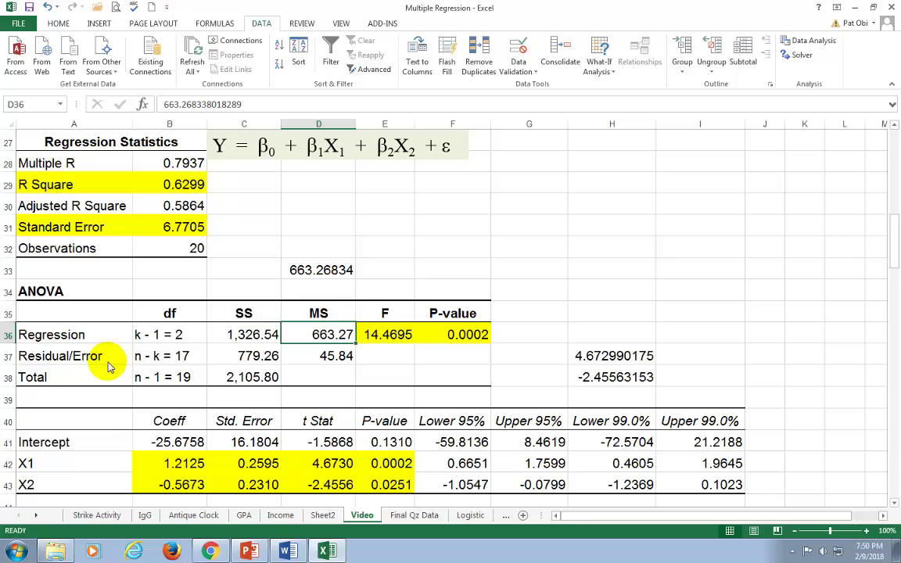
Compute the residual mean square in D34 as =C37/17 and compare it with the MS value in D37.
left_click(258, 360)
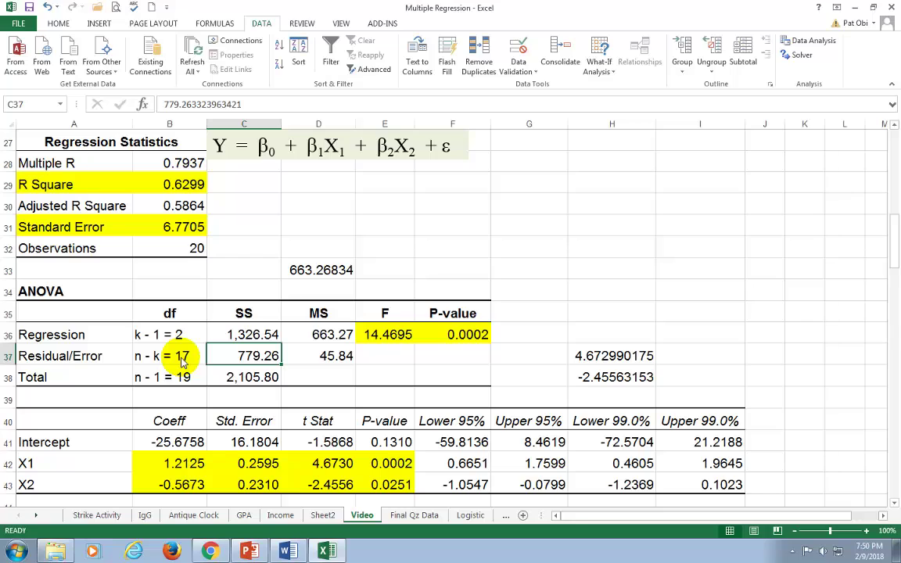
left_click(335, 360)
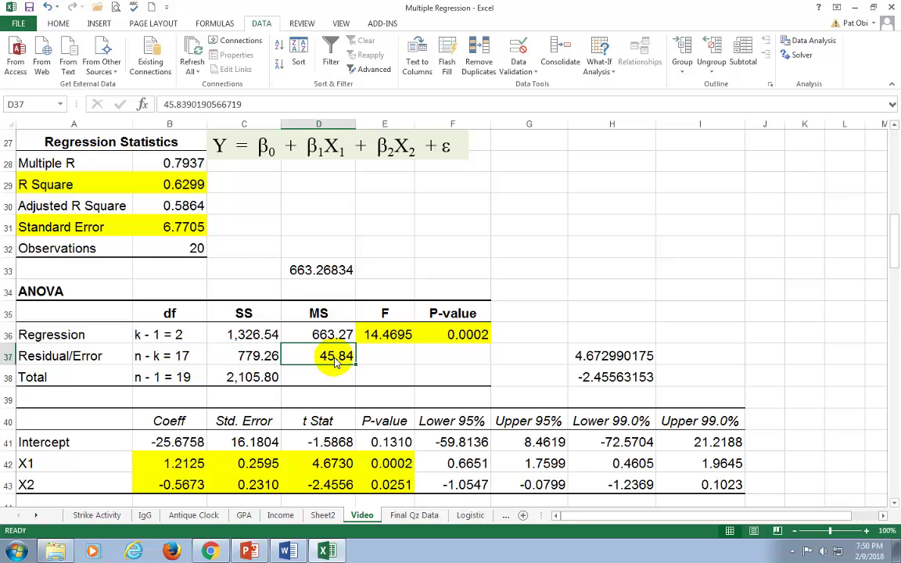
left_click(340, 294)
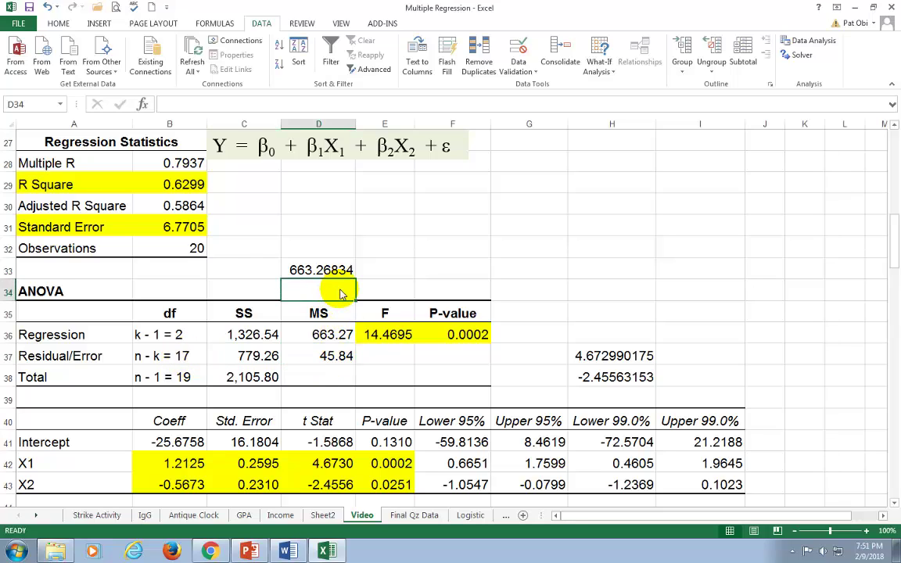
type("=")
left_click(258, 359)
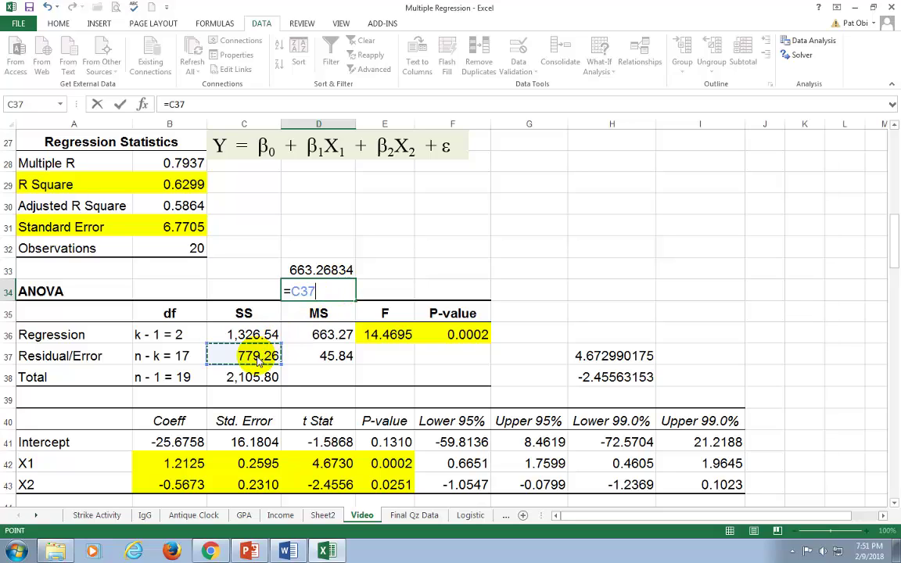
type("/17")
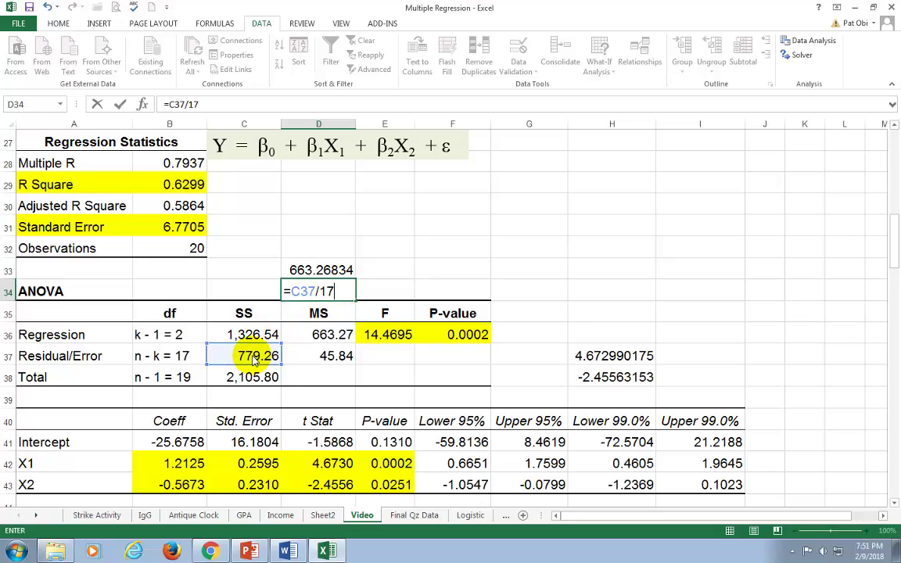
key("Return")
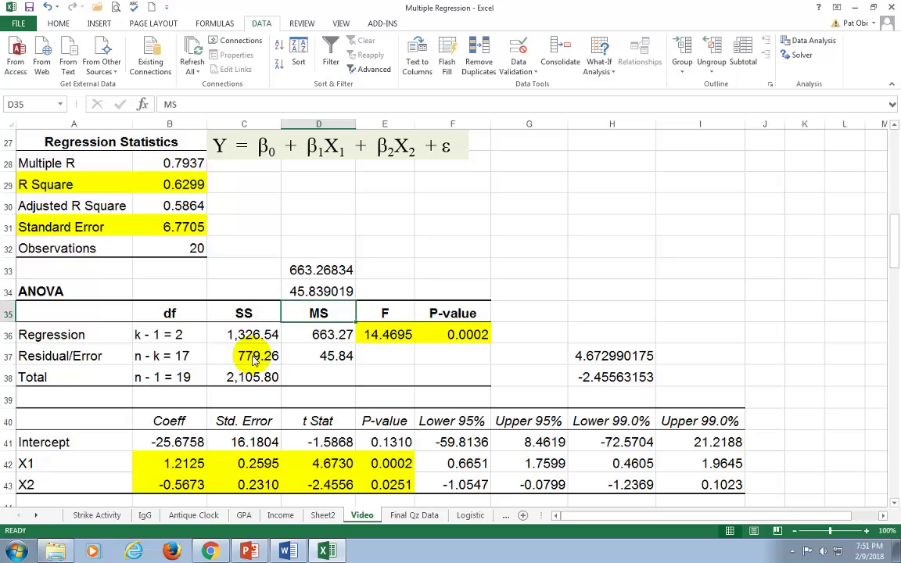
left_click(344, 357)
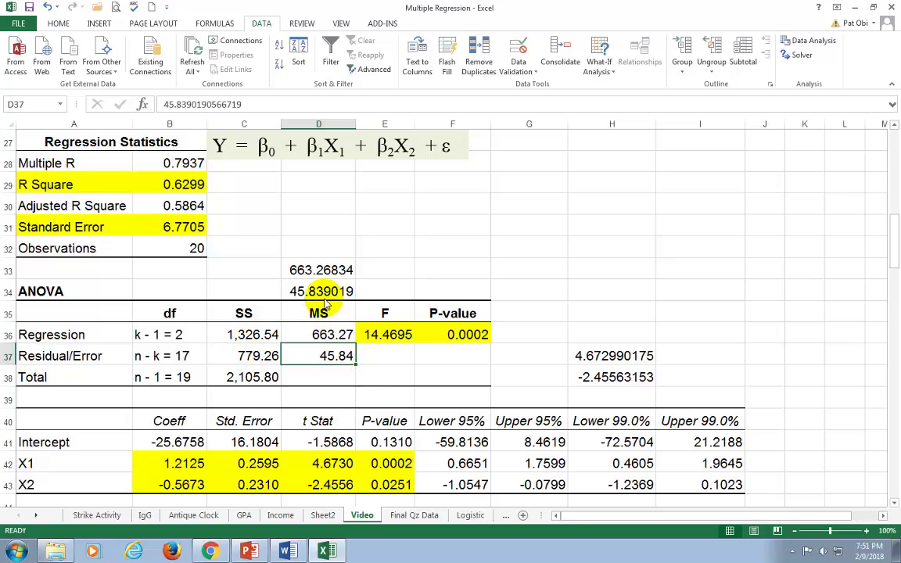
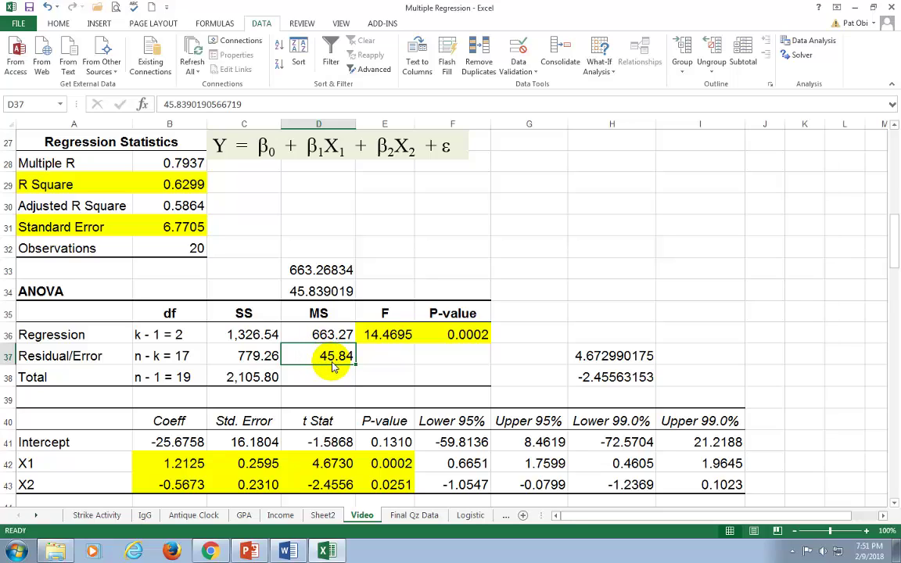
Compute the regression's standard error in C31 as =SQRT(D37) and review the residual SS and MS behind it.
left_click(182, 229)
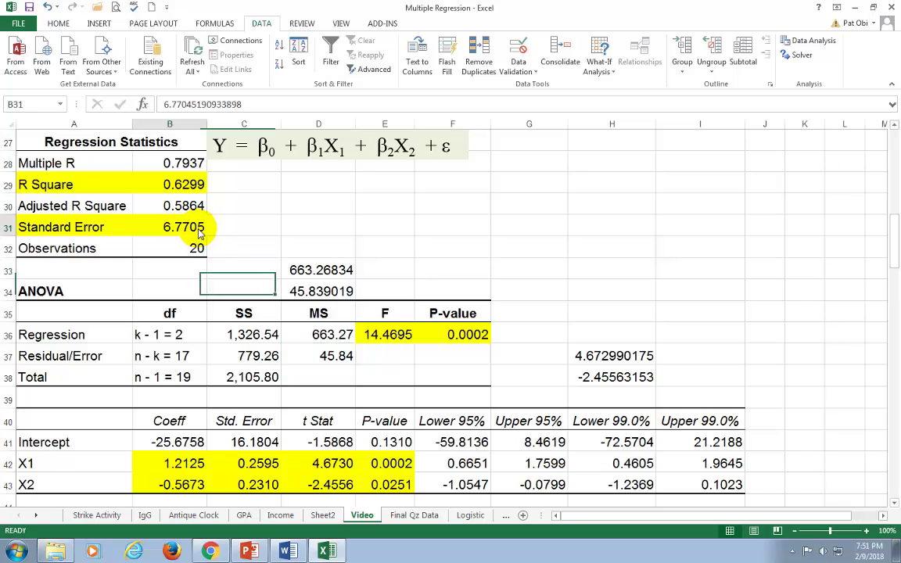
left_click(254, 234)
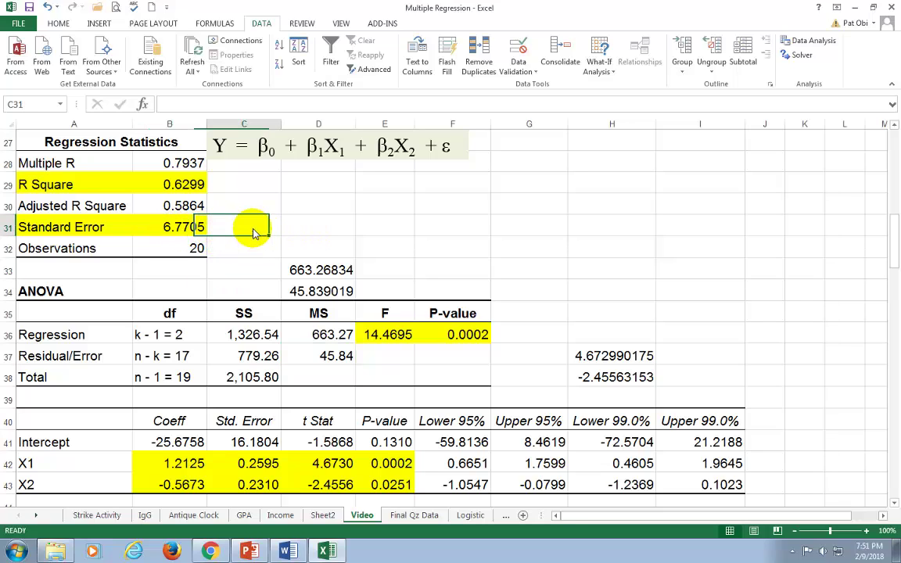
type("=")
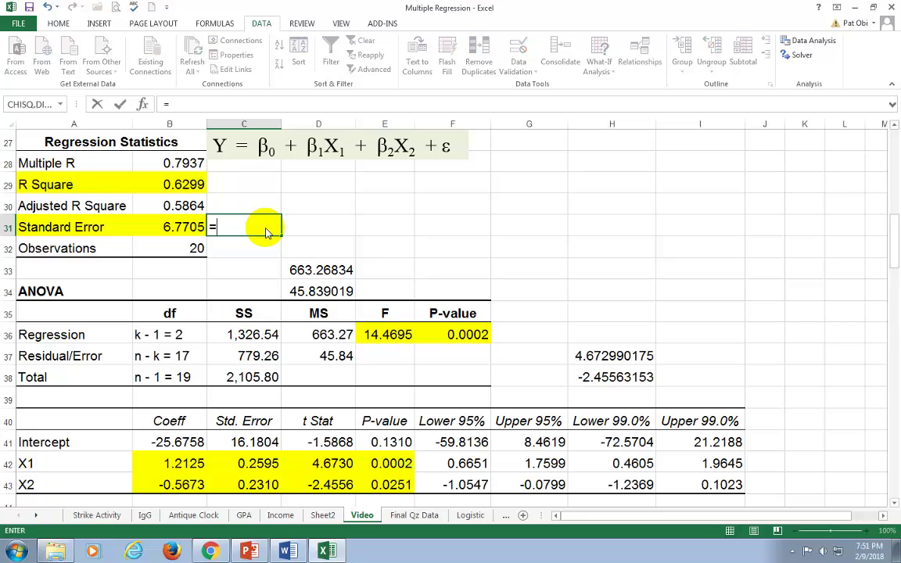
type("sqr")
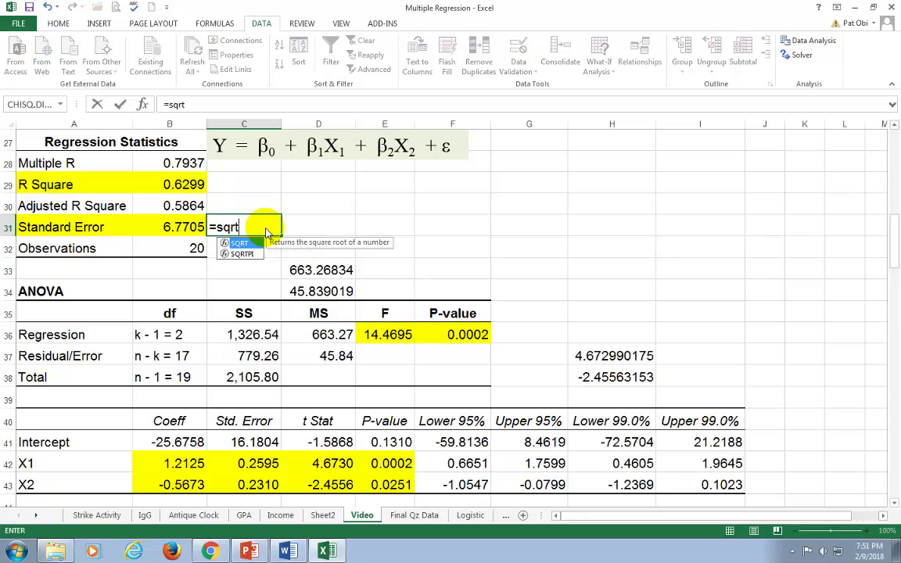
type("t")
double_click(248, 244)
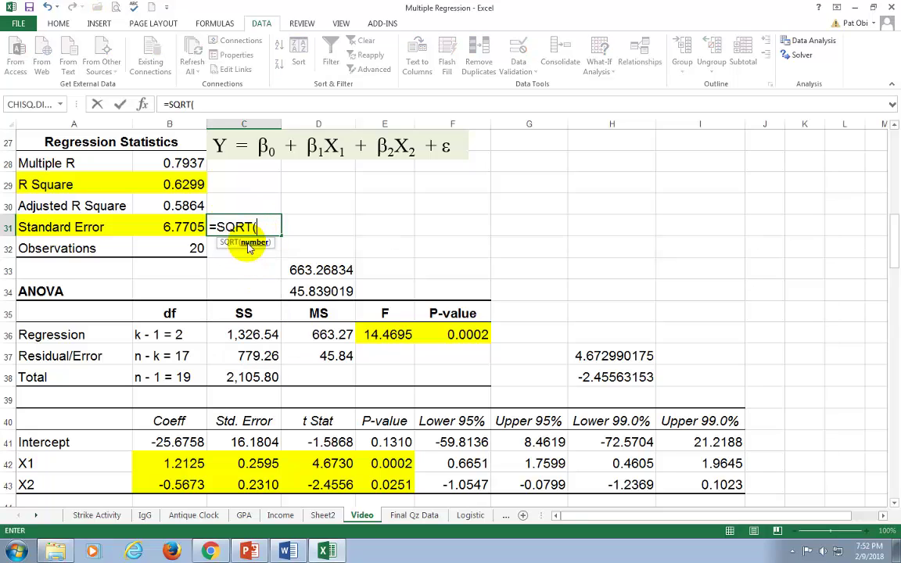
left_click(332, 355)
type(")")
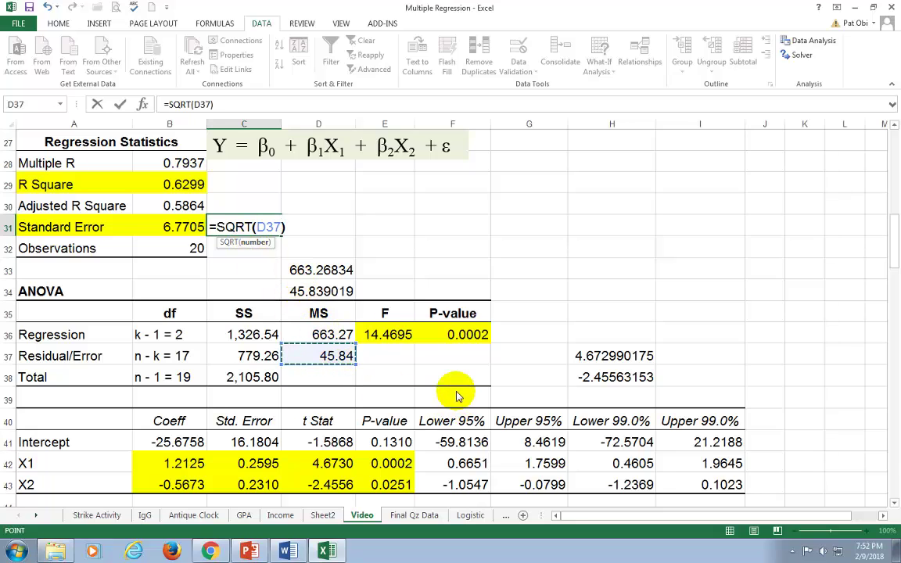
key("ctrl+Return")
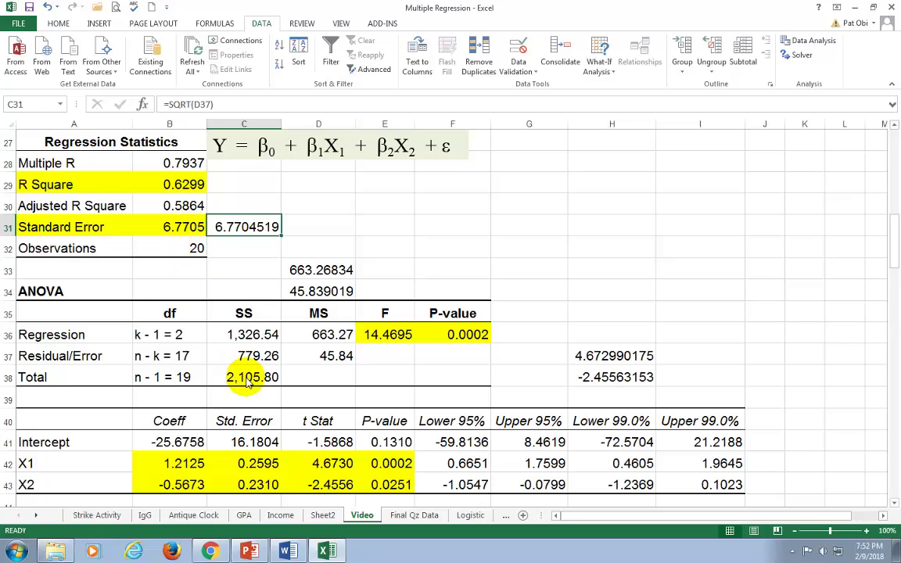
left_click(233, 353)
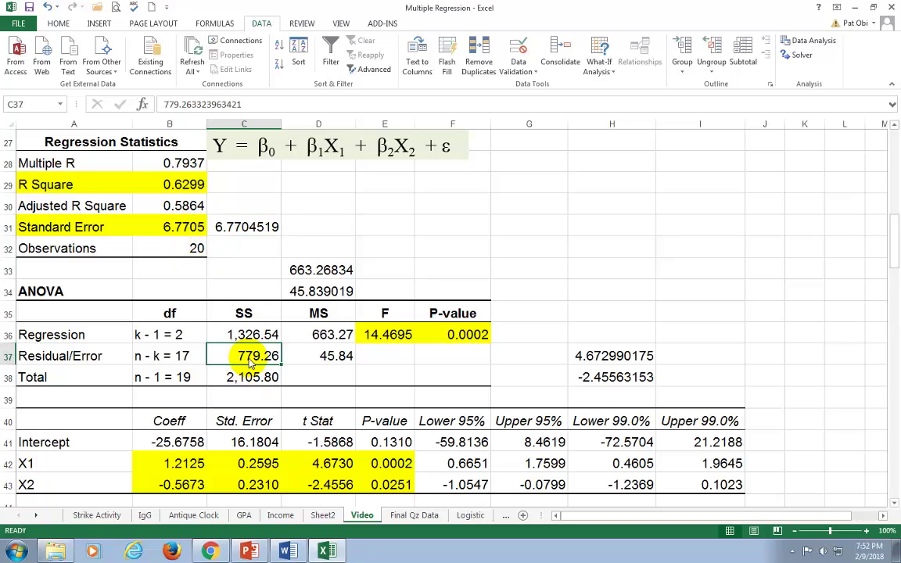
left_click(326, 357)
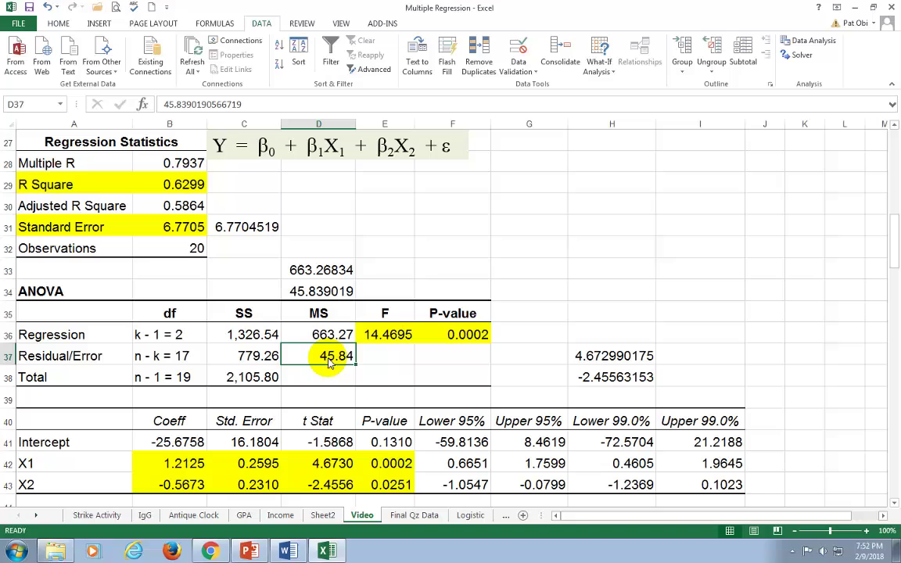
Clear the check formulas for the standard error in C31 and the mean squares in D33 and D34.
left_click(250, 236)
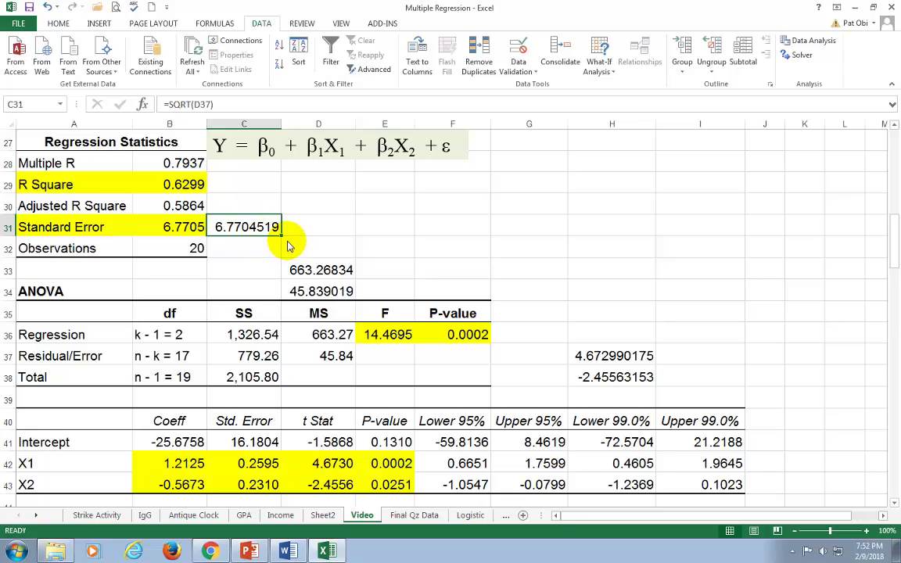
key("Delete")
left_click(316, 277)
key("Delete")
left_click(316, 290)
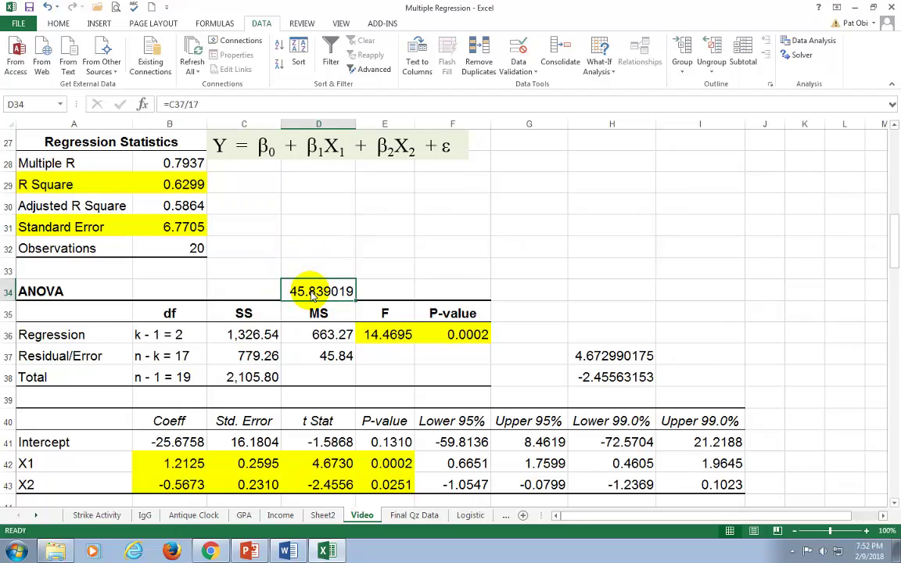
key("Delete")
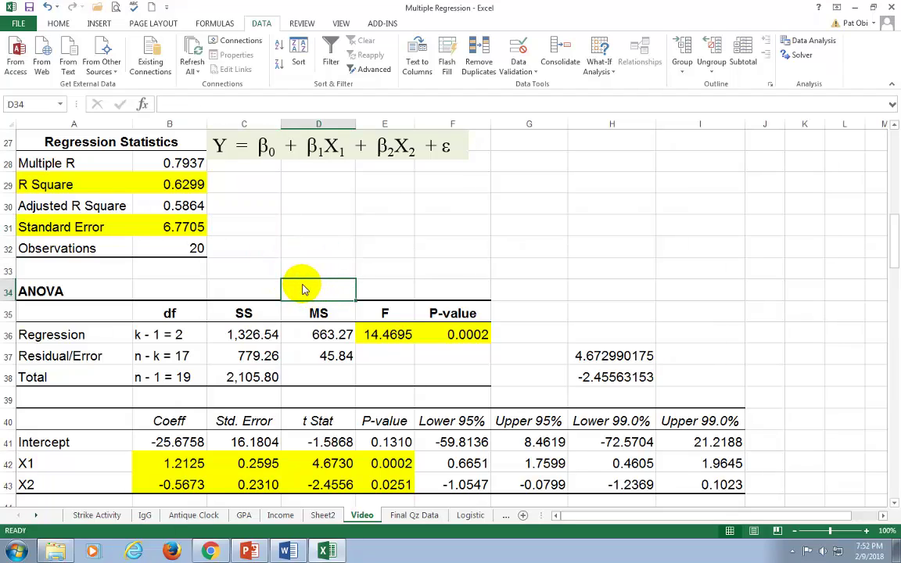
Check the ANOVA F value in E36 against the formula =D36/D37 in E33, and clear the check formula.
left_click(337, 342)
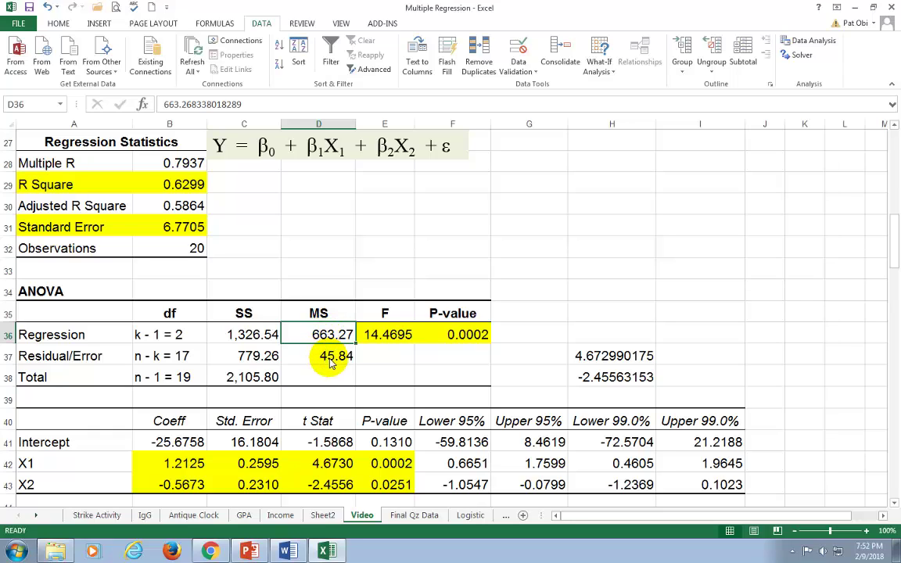
left_click(329, 362)
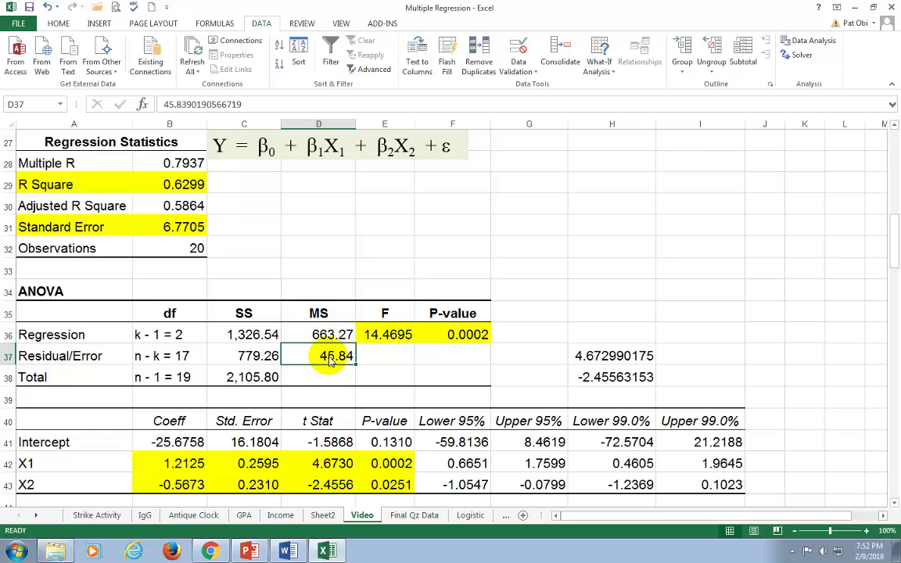
left_click(382, 331)
left_click(381, 271)
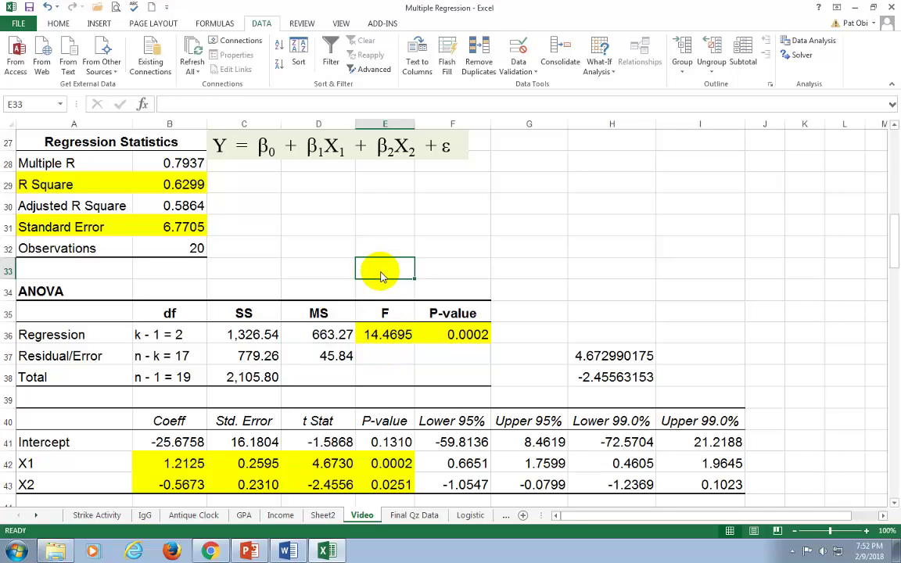
type("=")
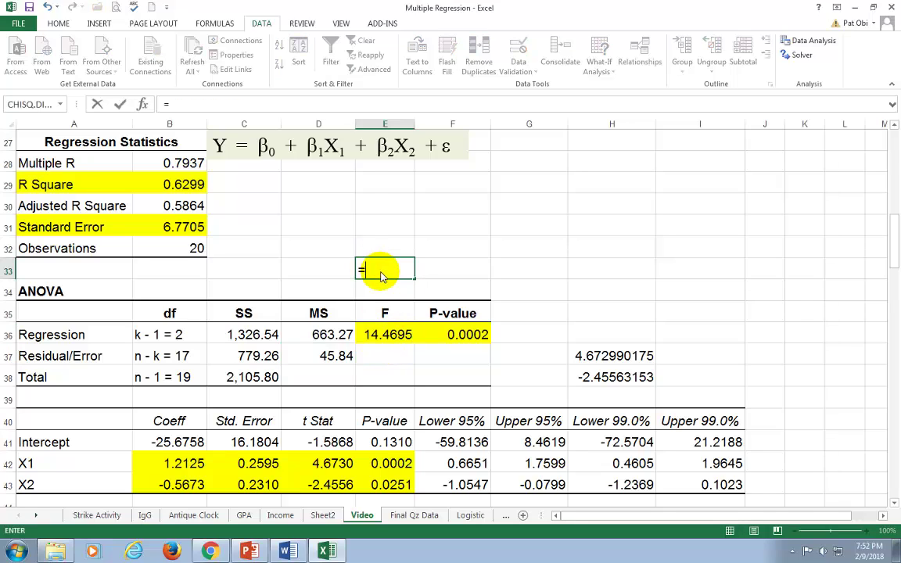
left_click(332, 336)
type("/")
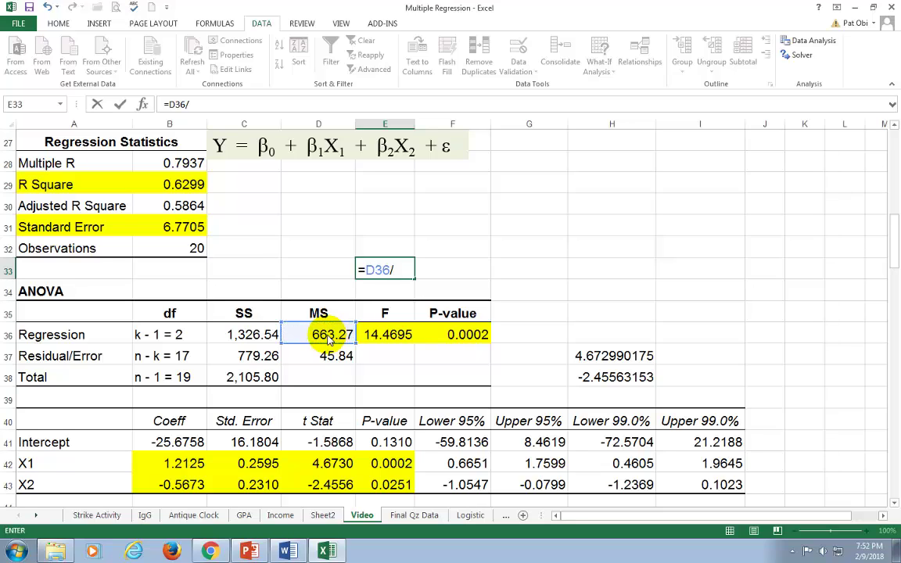
left_click(333, 360)
key("Return")
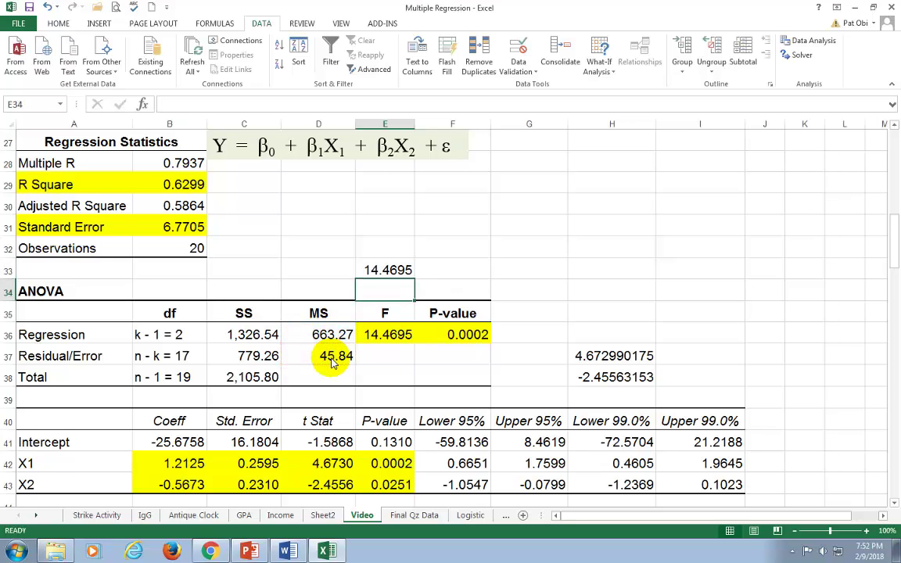
key("Up")
left_click(382, 337)
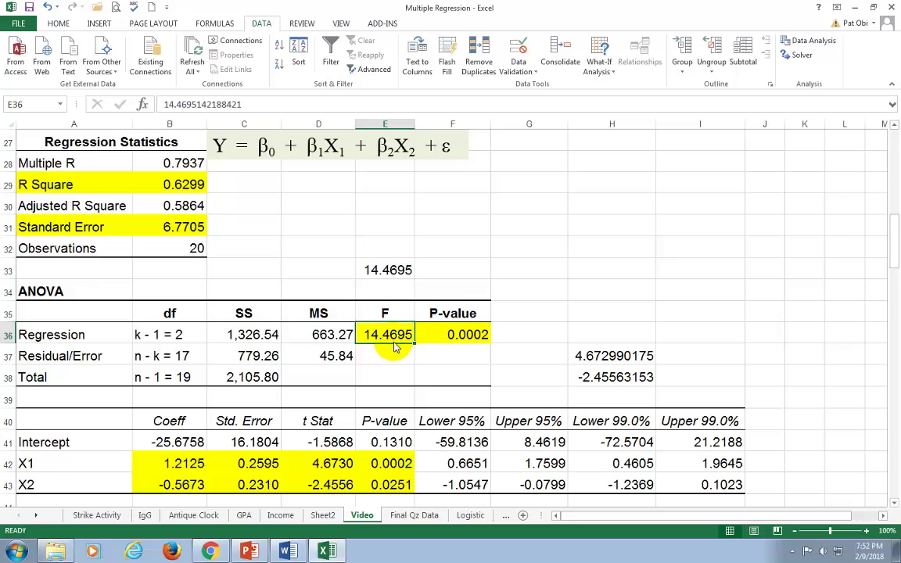
left_click(399, 274)
key("Delete")
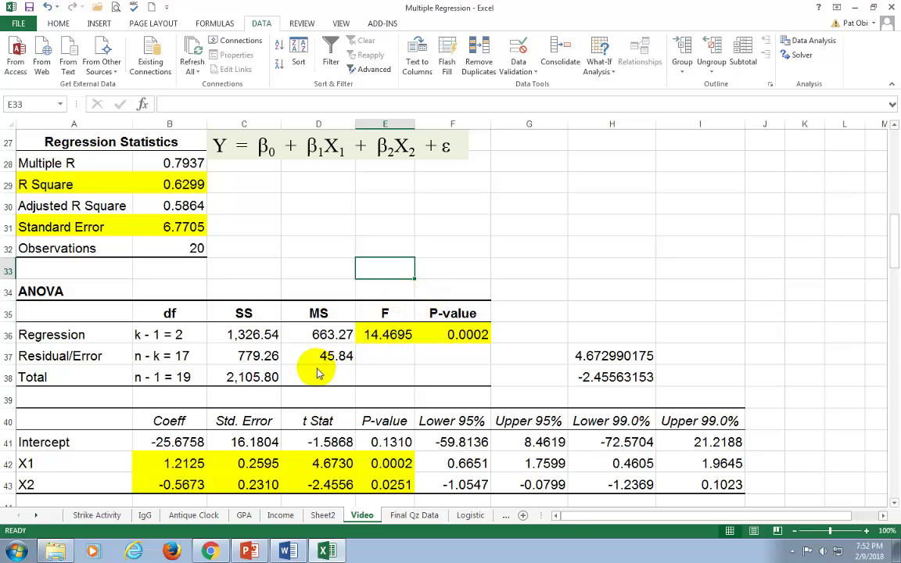
Review the regression SS in C36 and the SSR and SSE column headings, and label cell G46 as Y-hat.
left_click(250, 337)
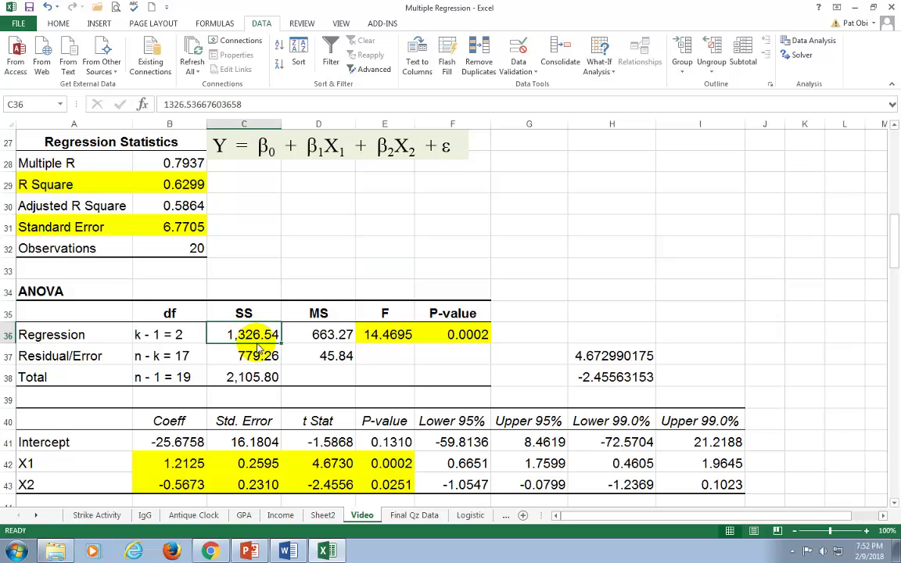
scroll(258, 350, "down", 3)
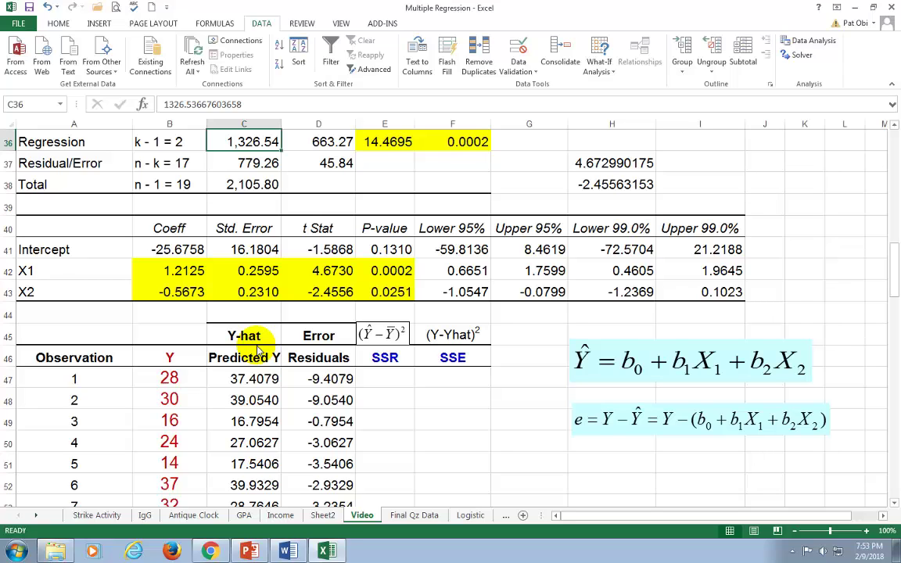
scroll(259, 350, "down", 1)
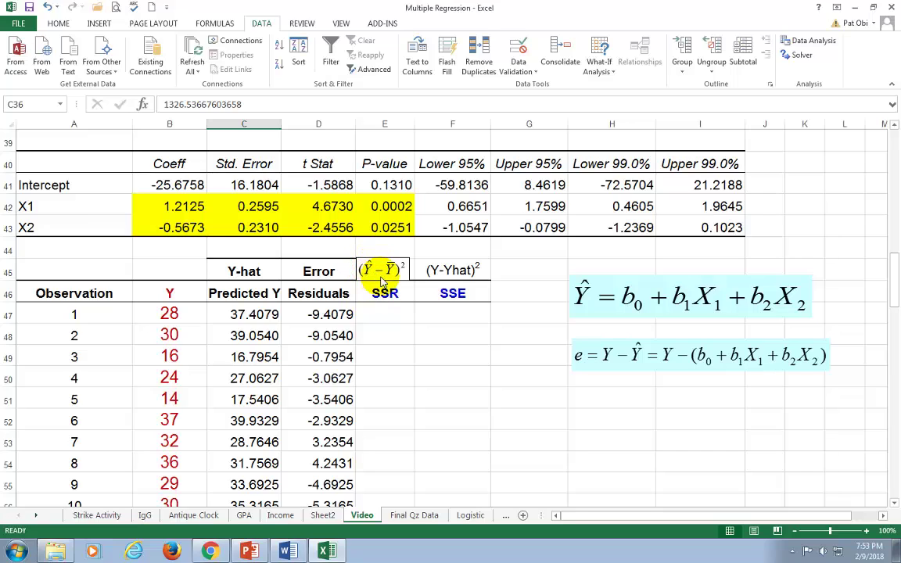
left_click(518, 296)
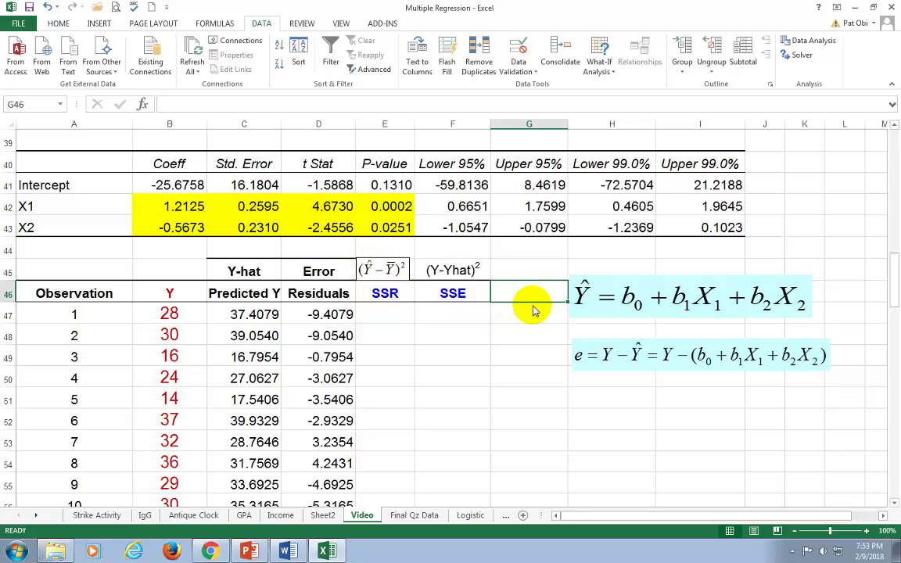
type("Y-hat")
key("Return")
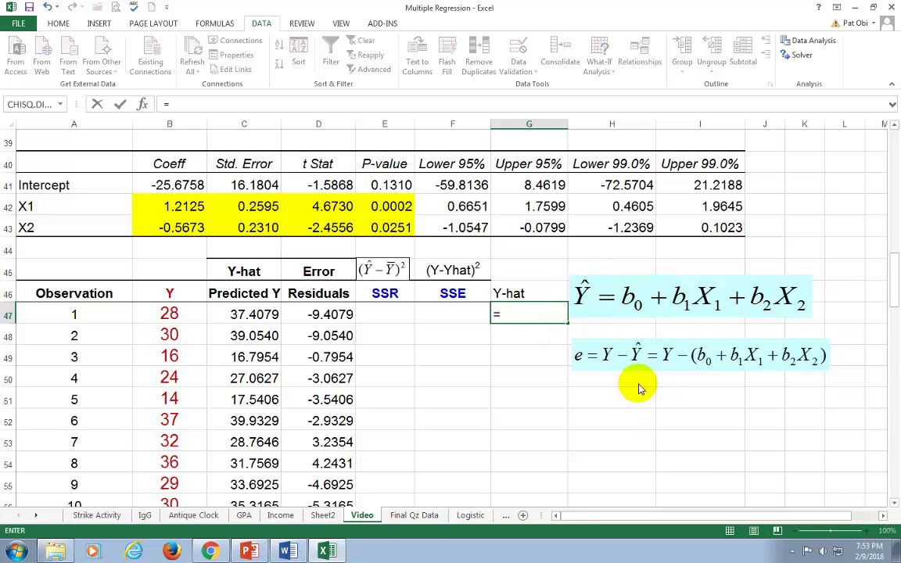
Compute the first observation's predicted value in G47 as =B41+(B42*B6)+(B43*C6).
left_click(181, 188)
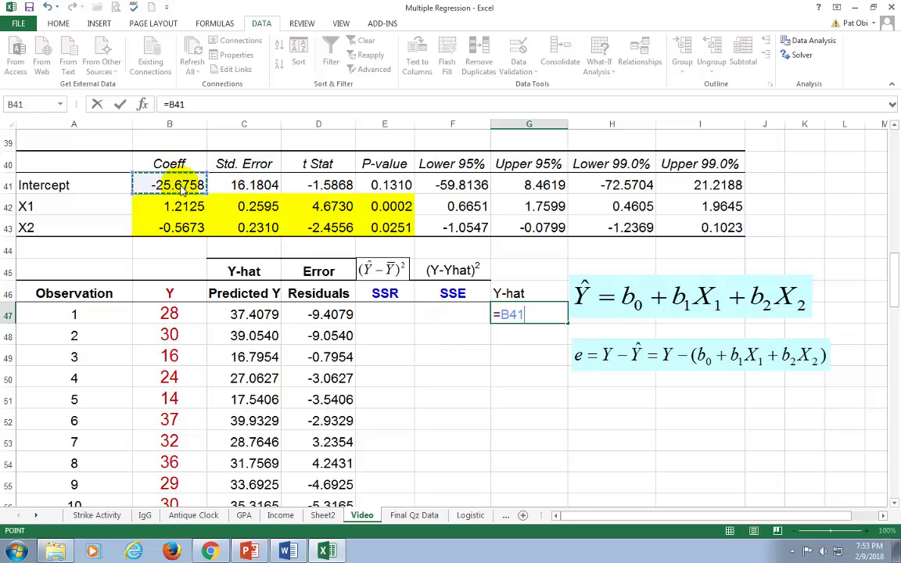
type("+(")
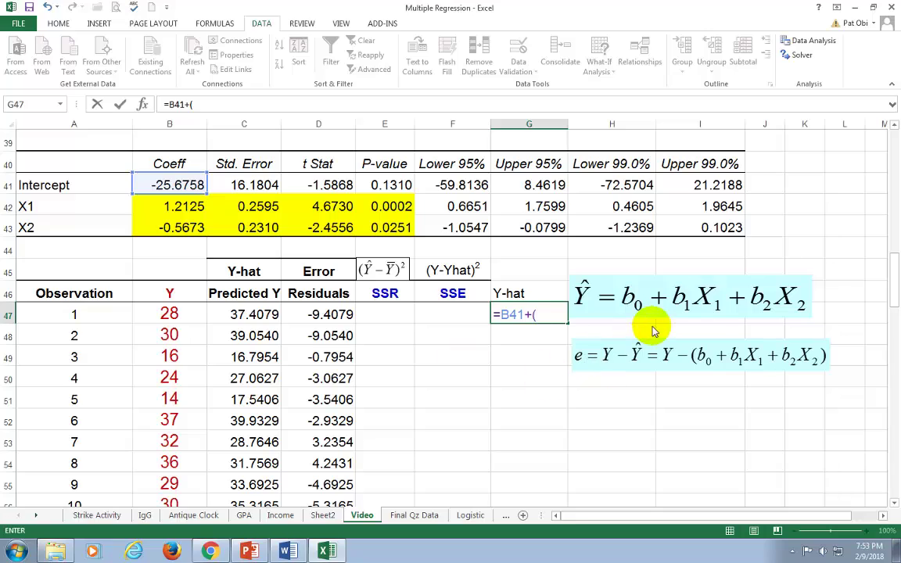
left_click(181, 210)
type("*")
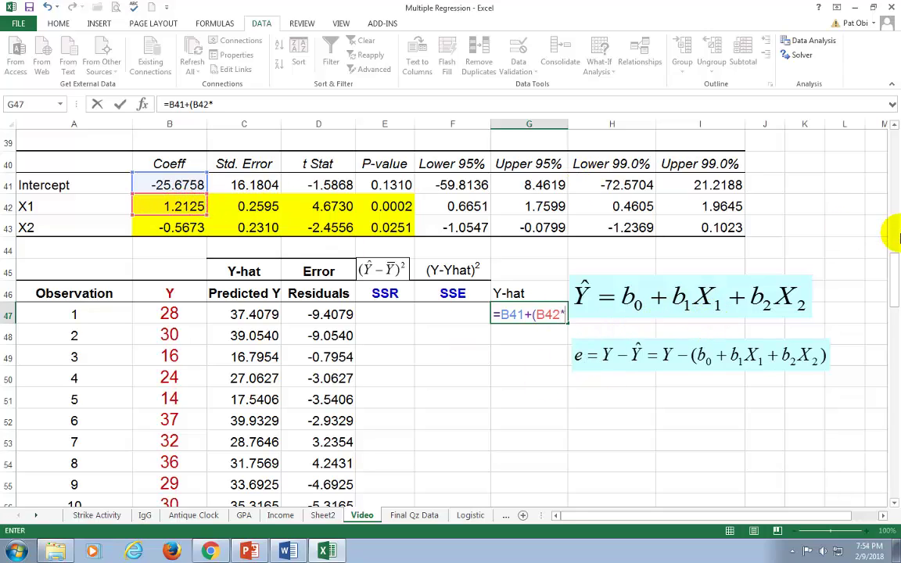
left_click_drag(891, 288, 887, 137)
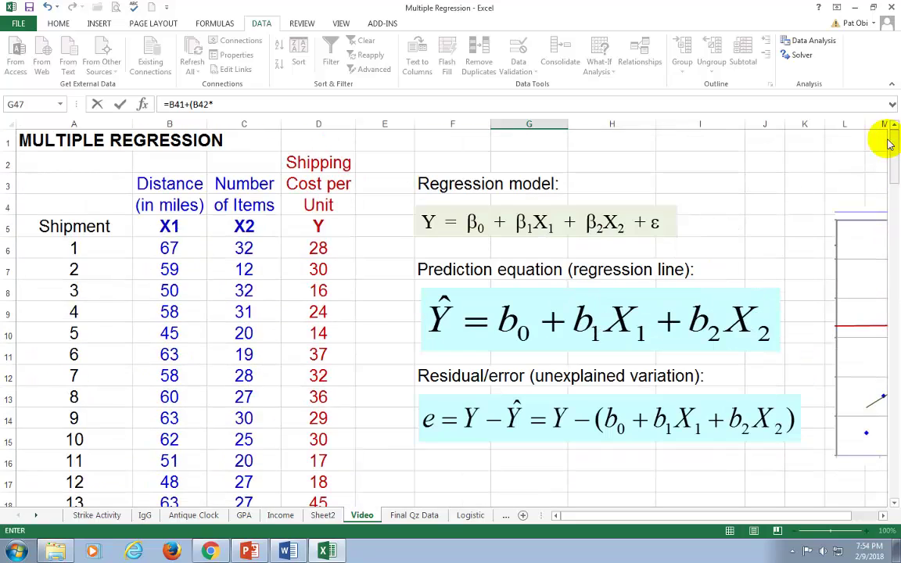
left_click(174, 252)
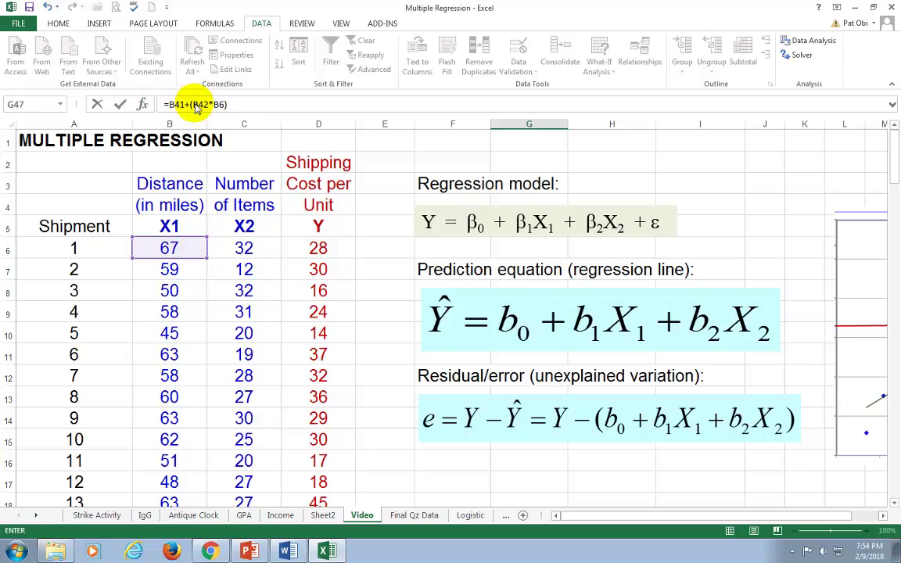
left_click_drag(895, 168, 892, 283)
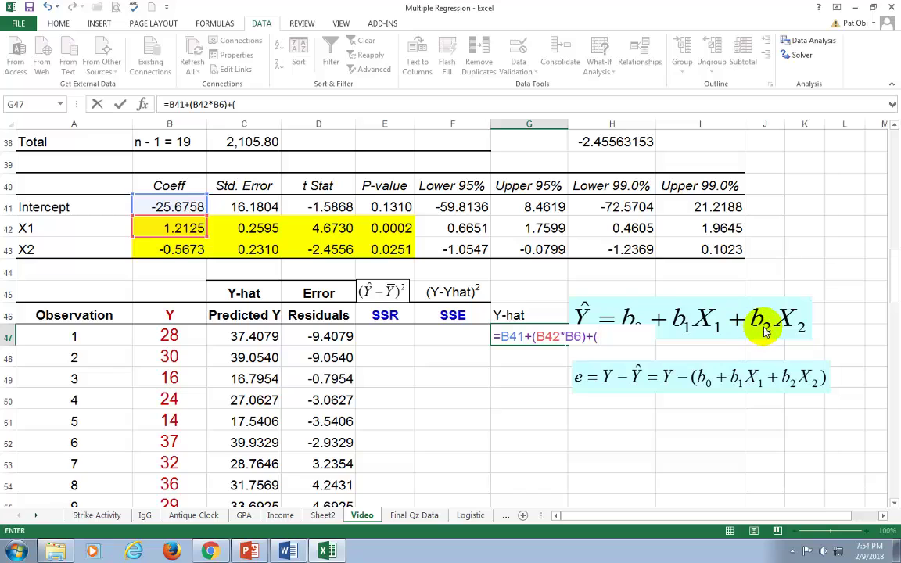
left_click(189, 251)
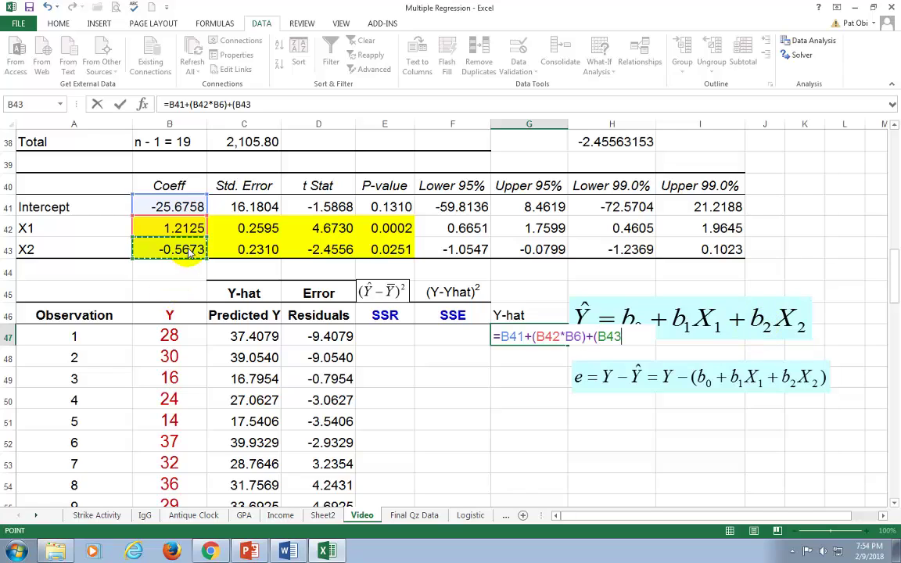
type("*")
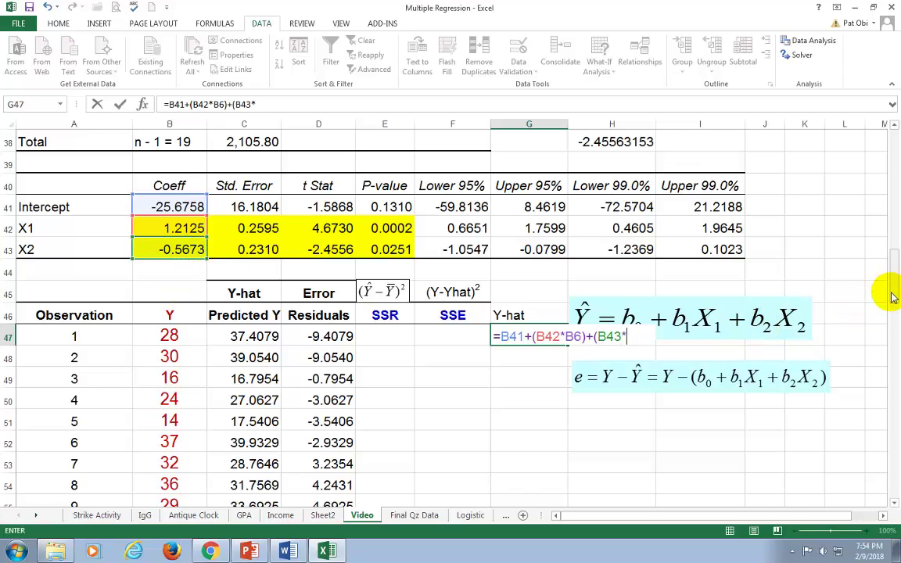
left_click_drag(892, 270, 886, 172)
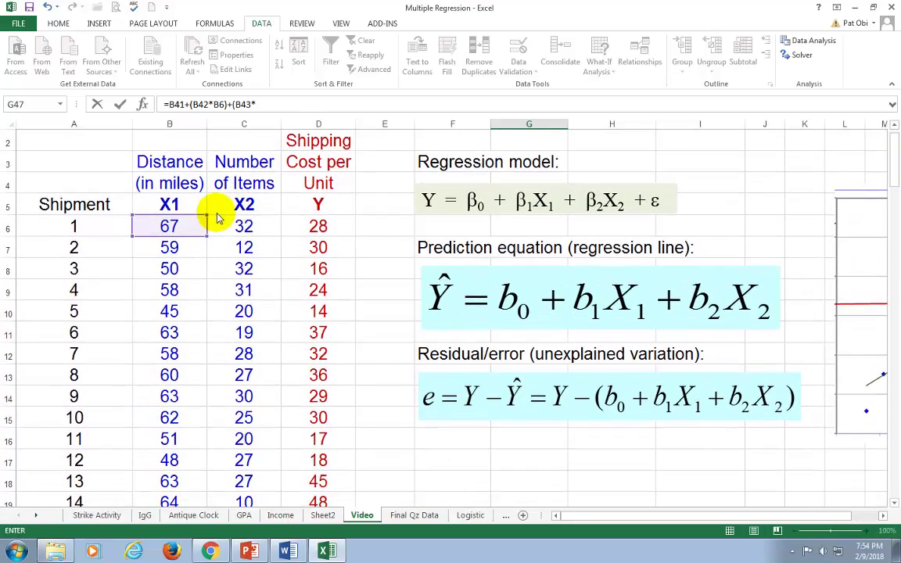
left_click(247, 227)
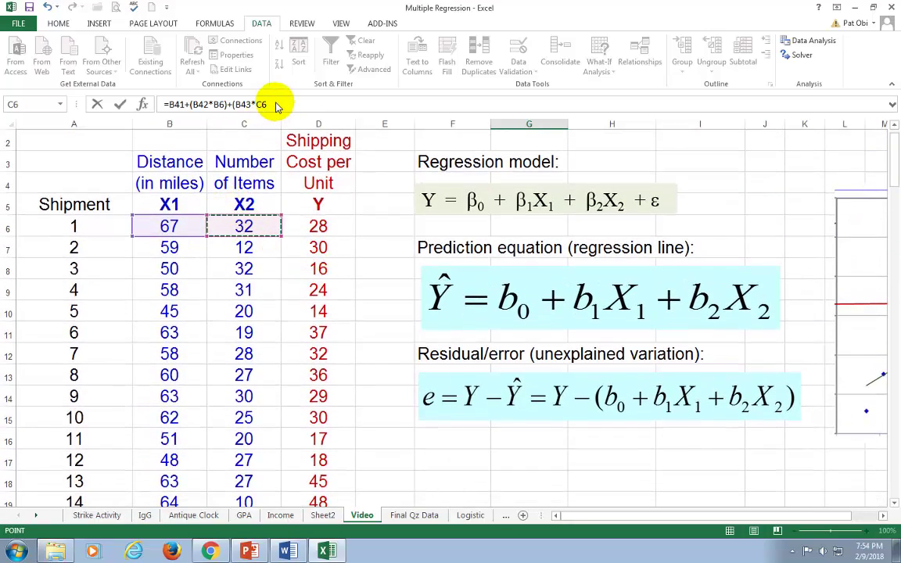
type(")")
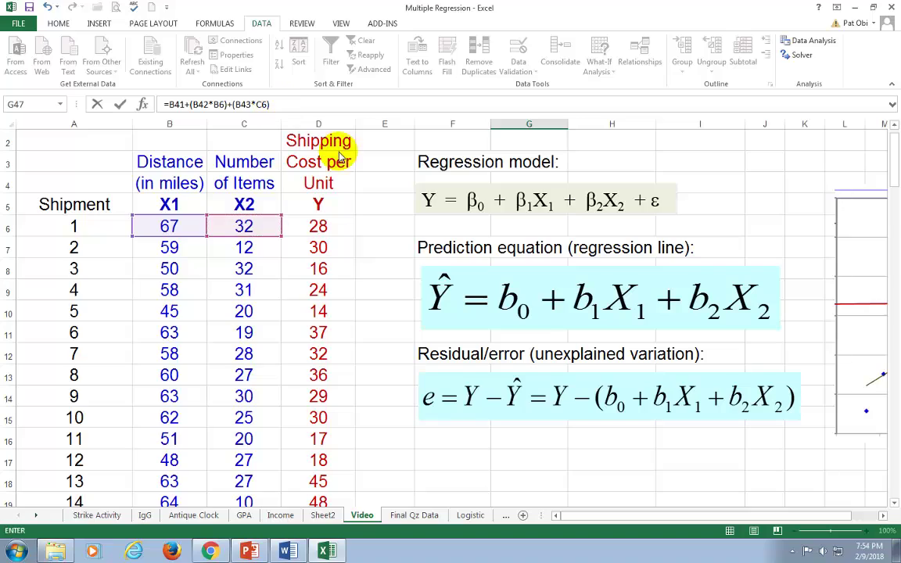
left_click_drag(887, 181, 891, 309)
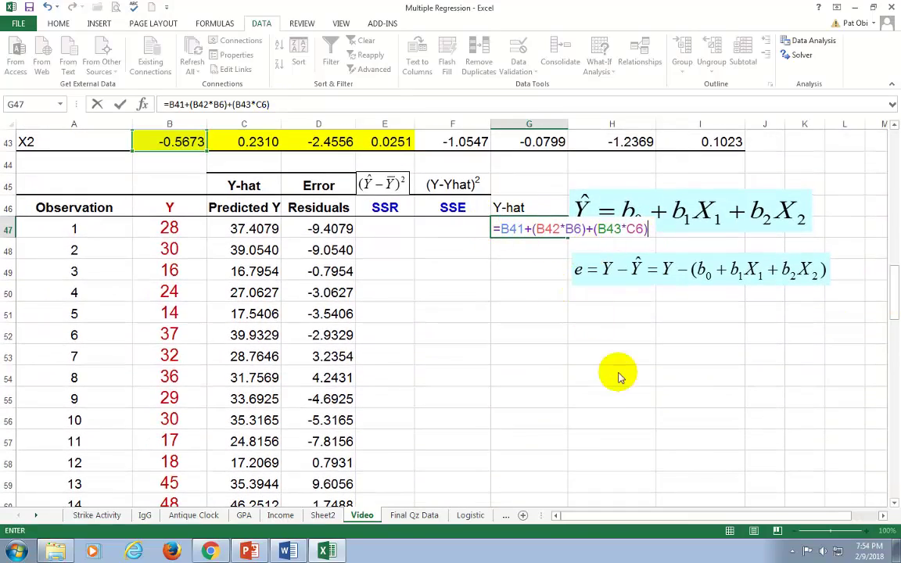
key("ctrl+Return")
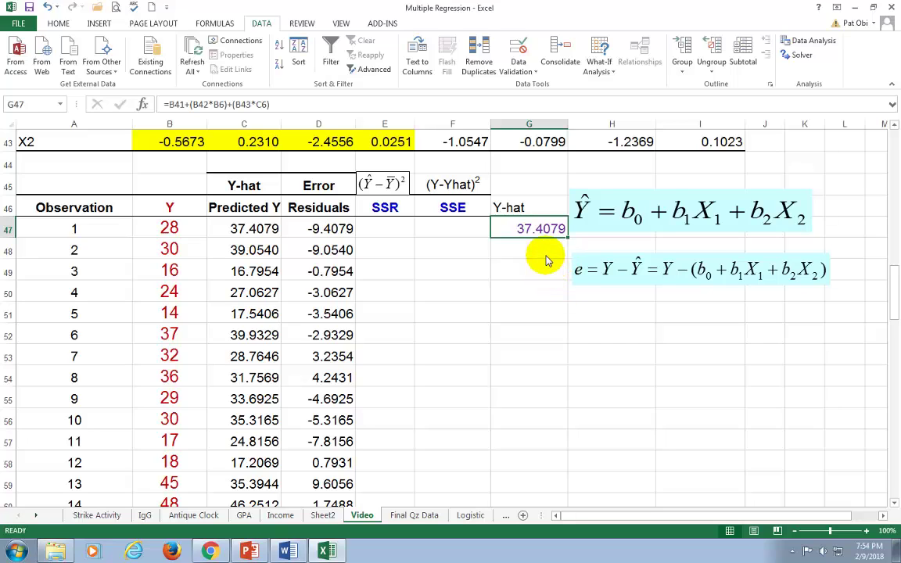
Make the coefficient references in G47 absolute so the formula reads =$B$41+($B$42*B6)+($B$43*C6).
key("F2")
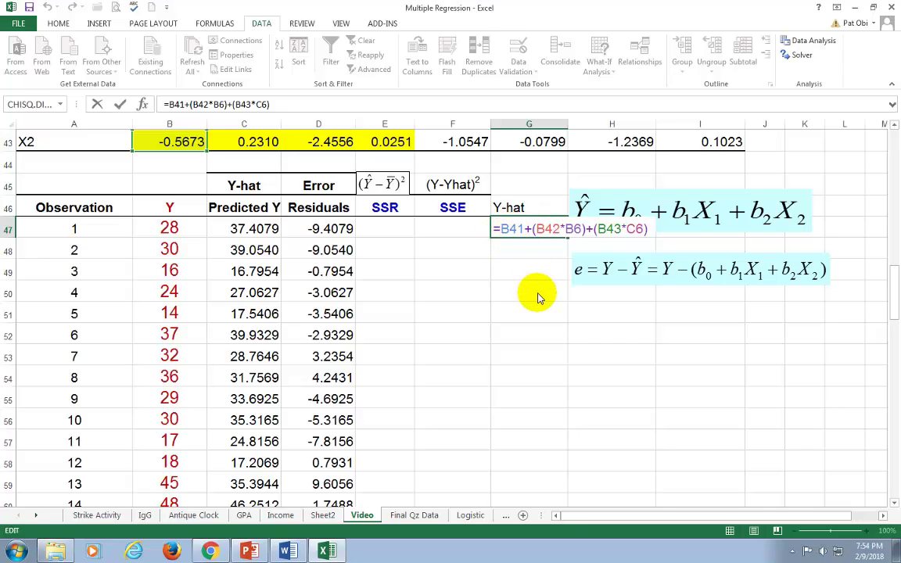
key("F4")
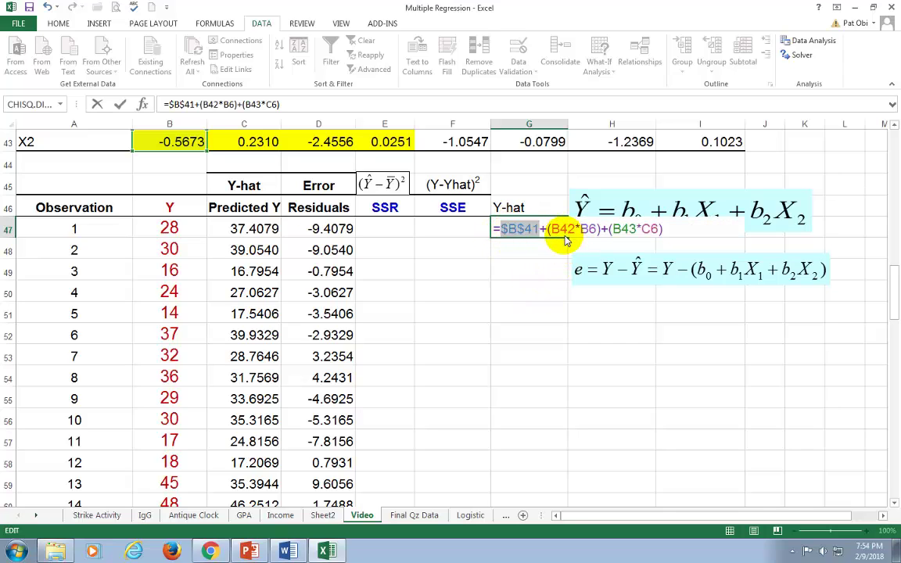
key("Right")
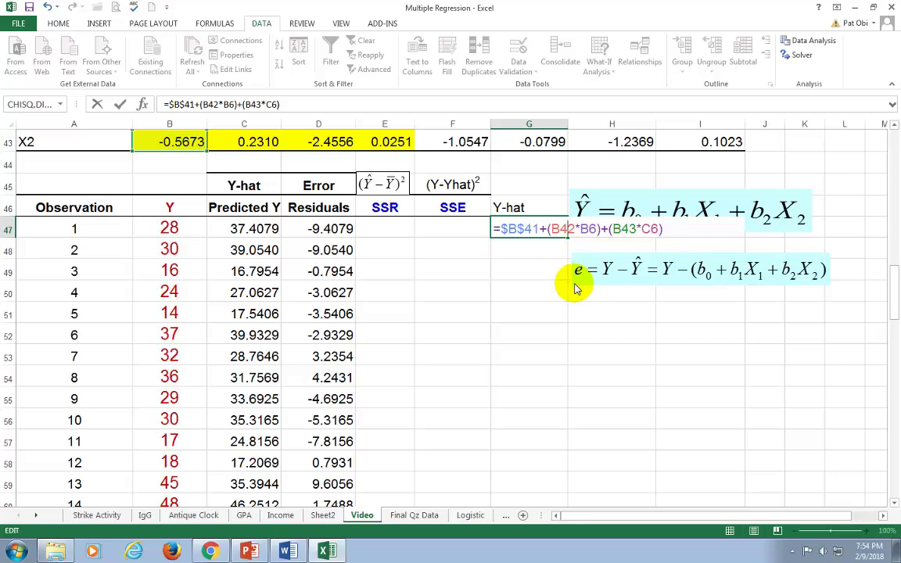
key("F4")
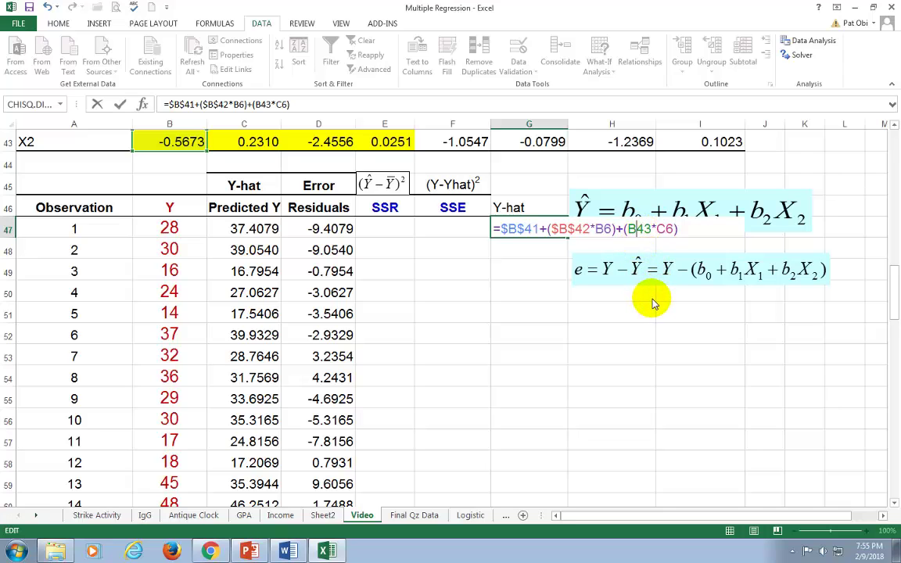
key("F4")
left_click_drag(893, 313, 891, 291)
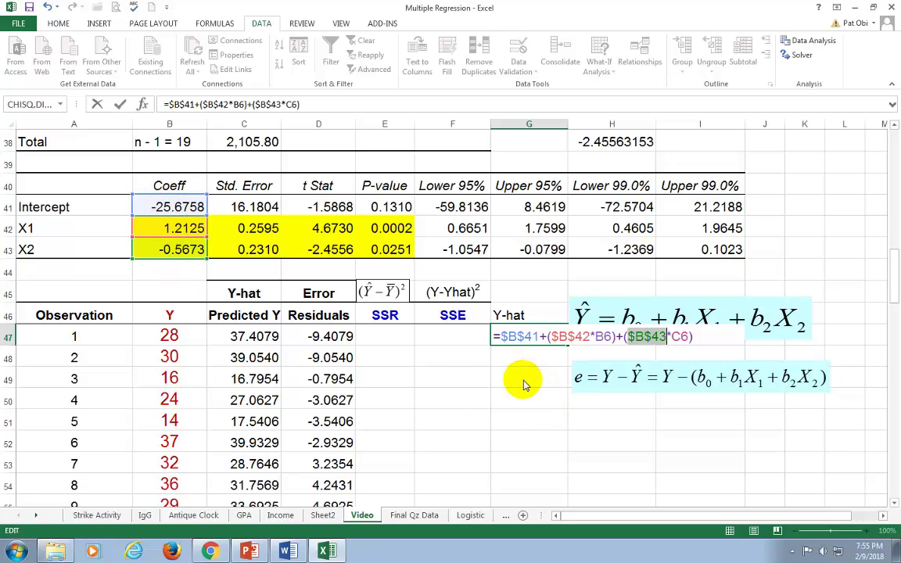
key("Return")
key("Up")
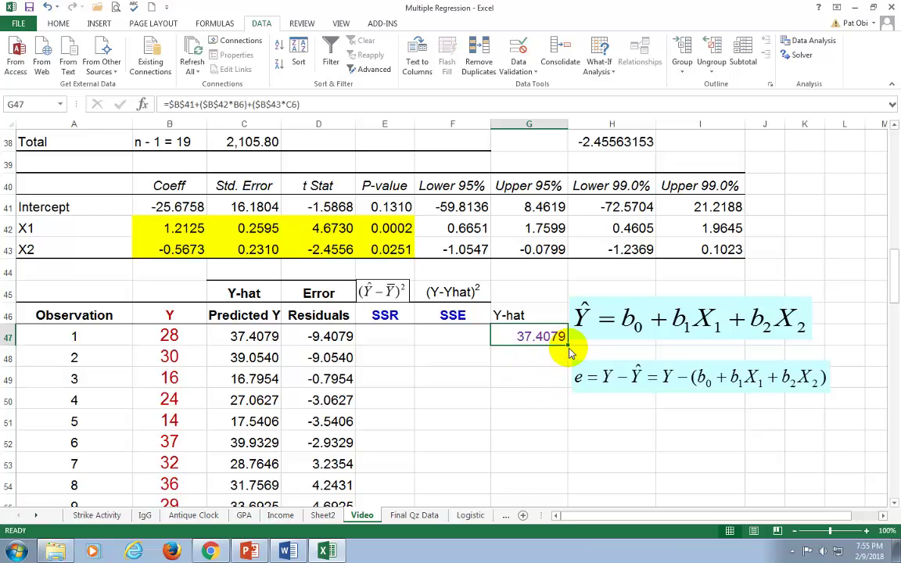
Fill the Y-hat formula from G47 down to G66 and compare the results with the Predicted Y column.
left_click_drag(568, 345, 577, 479)
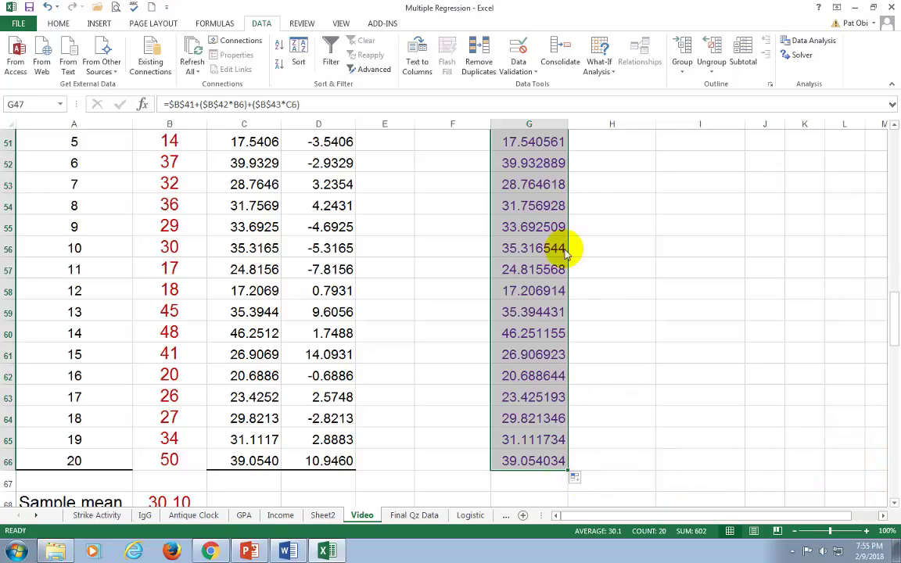
left_click_drag(891, 331, 890, 297)
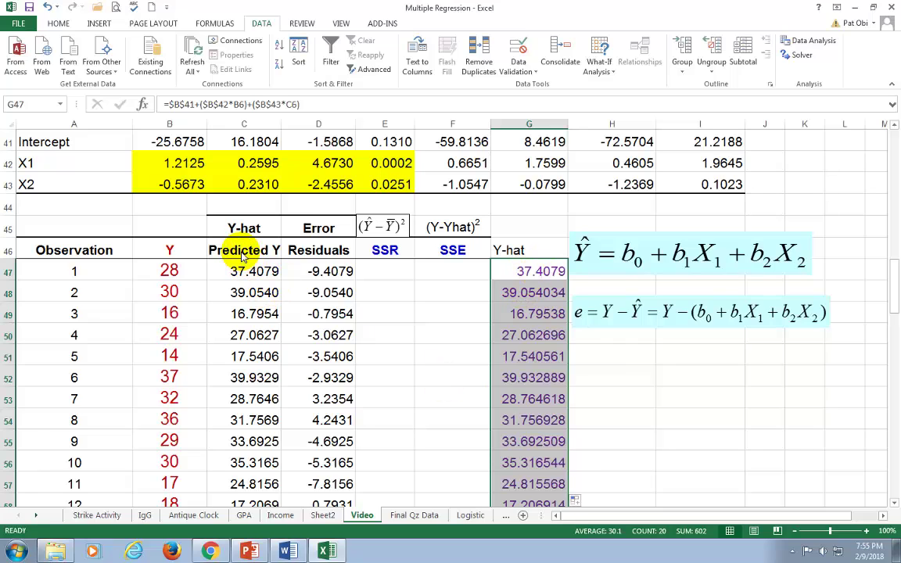
left_click_drag(242, 258, 243, 485)
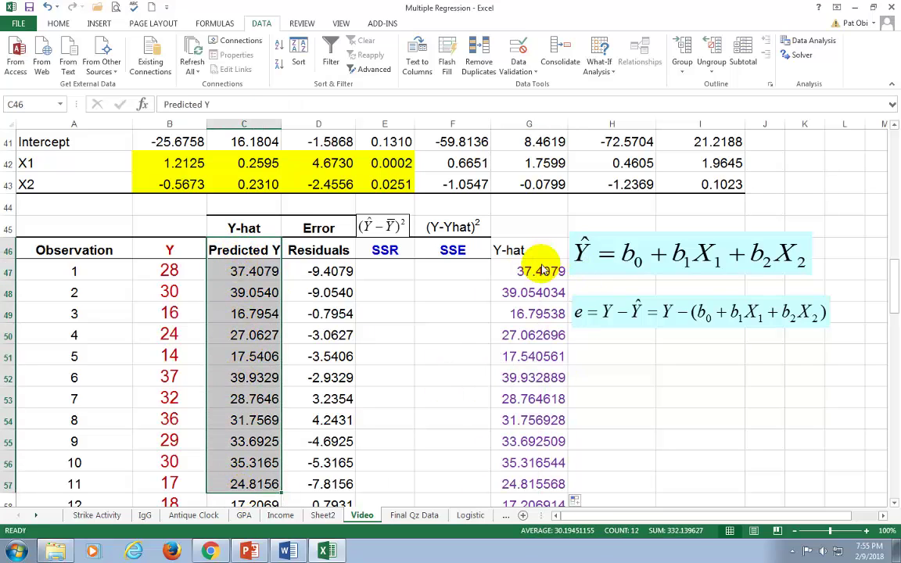
left_click_drag(528, 250, 537, 426)
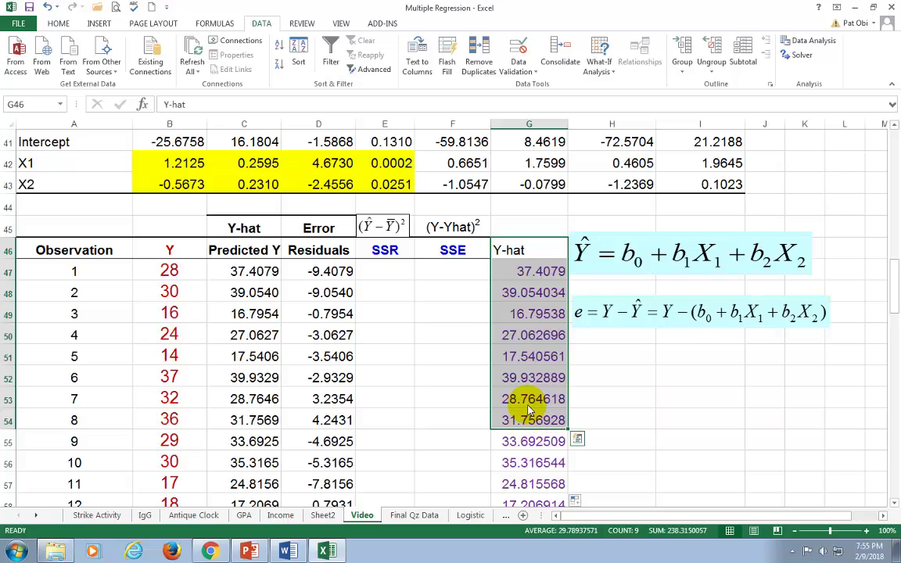
left_click(523, 377)
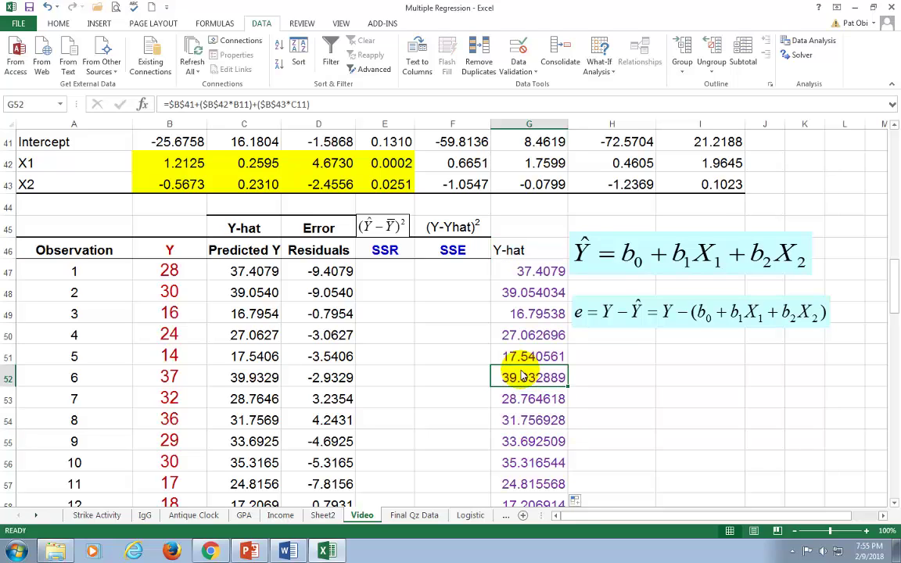
Check the sample mean of Y by computing =AVERAGE(B47:B66) in B69, and clear that check cell.
left_click(394, 276)
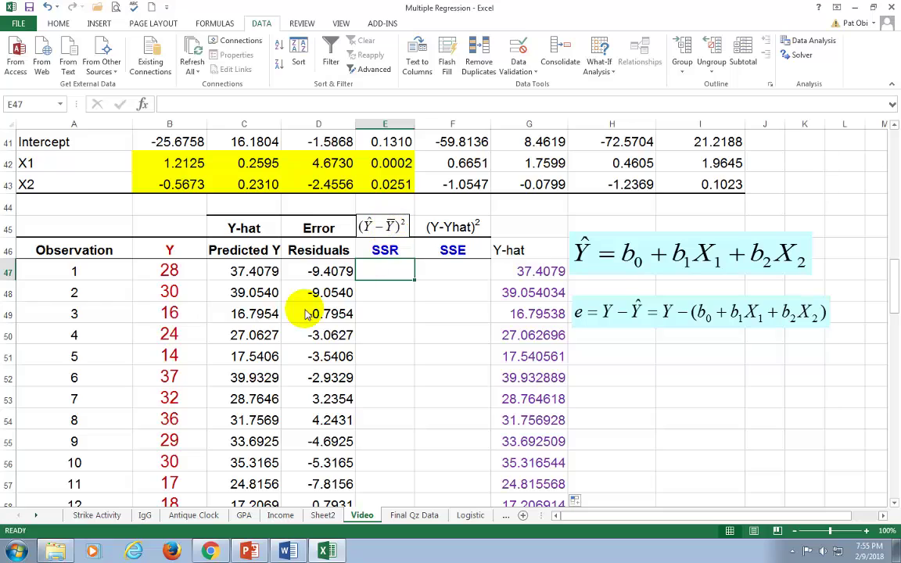
left_click(185, 315)
key("Down")
key("Down")
key("Down")
key("Down")
key("Down")
key("Down")
key("Down")
key("Down")
key("Down")
key("Down")
key("Down")
key("Down")
key("Down")
key("Down")
key("Down")
key("Down")
key("Down")
key("Down")
key("Down")
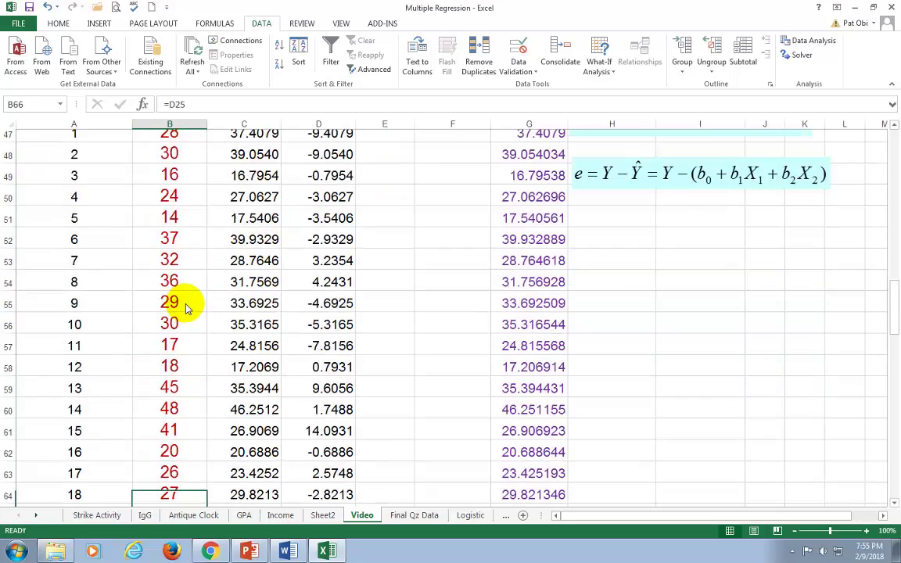
key("Down")
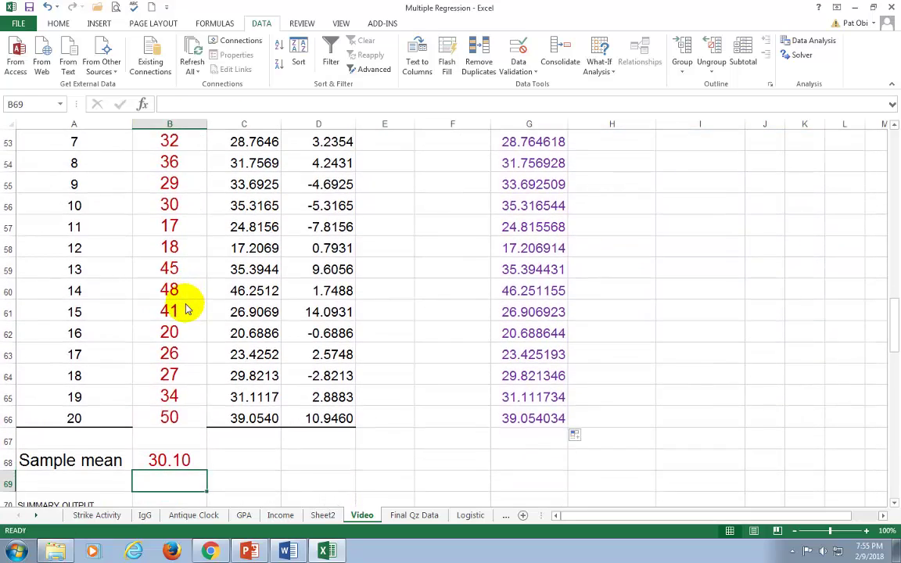
type("=avr")
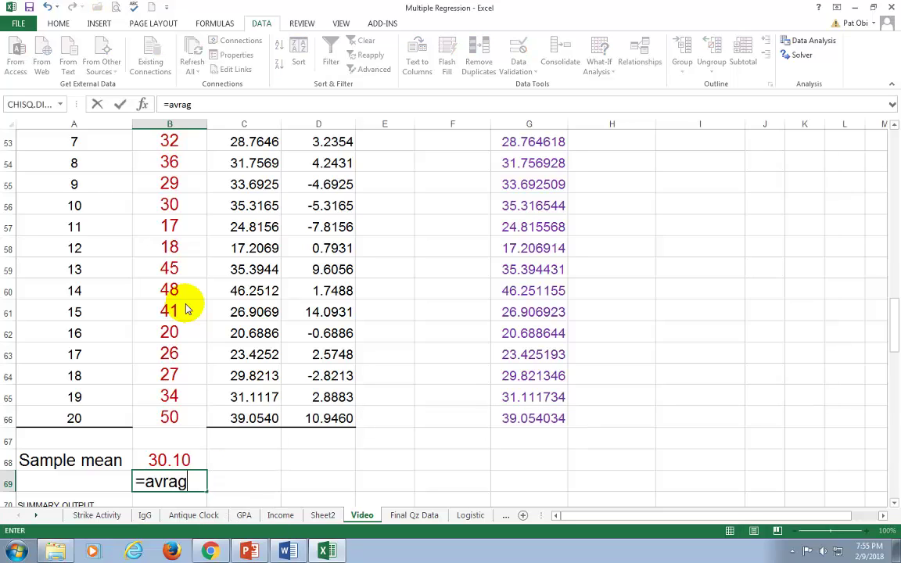
type("ag")
key("BackSpace")
key("BackSpace")
key("BackSpace")
key("BackSpace")
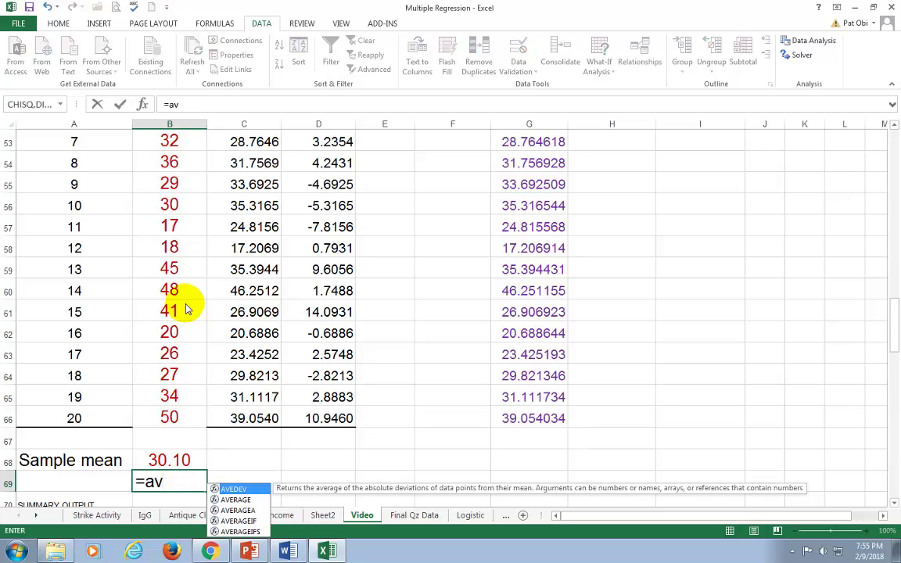
type("era")
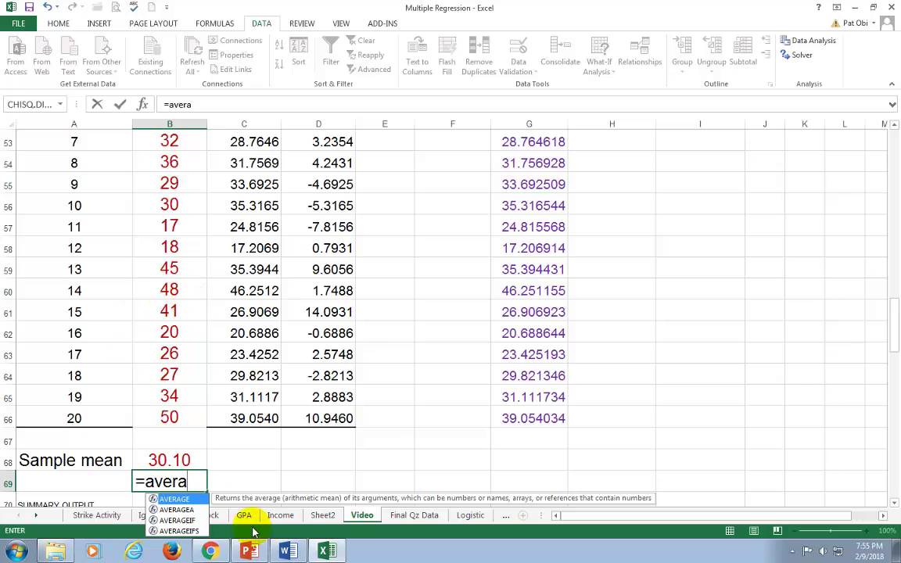
double_click(195, 501)
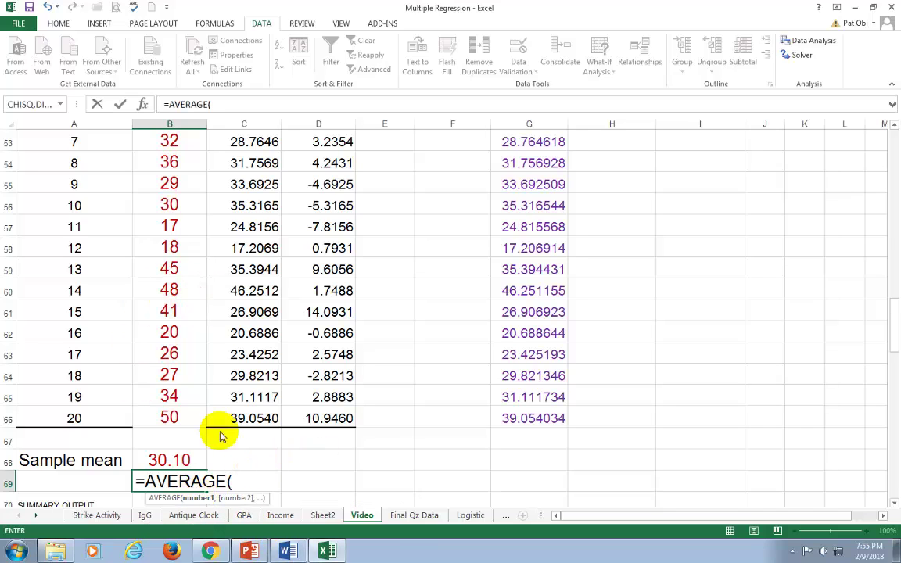
scroll(235, 364, "up", 5)
left_click_drag(169, 336, 177, 470)
scroll(411, 489, "down", 2)
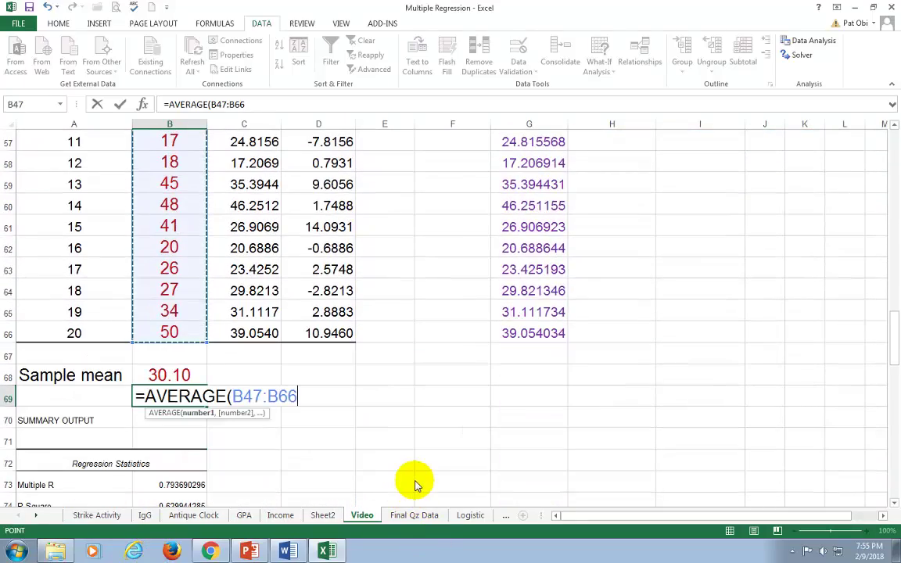
type(")")
key("Return")
key("Up")
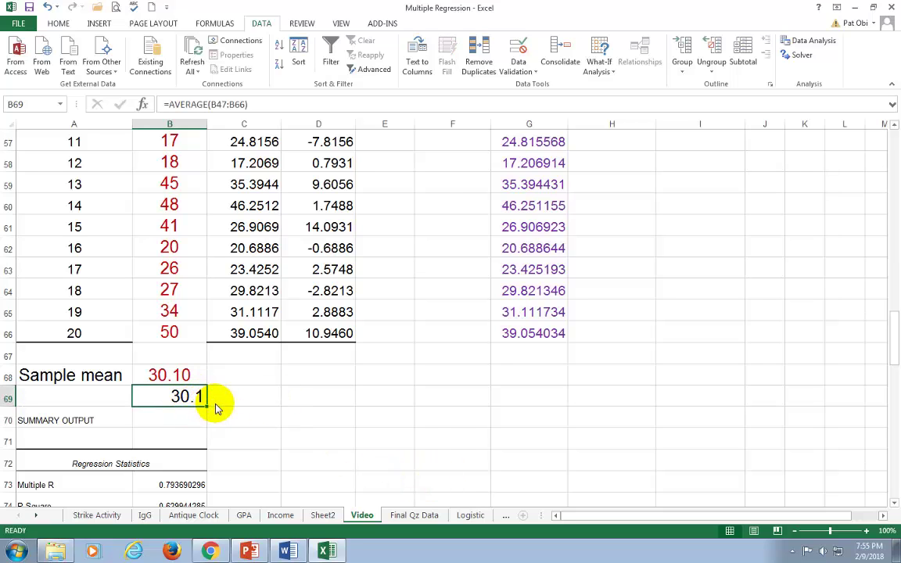
key("Delete")
Compute the first observation's SSR value in E47 as =(C47-B68)^2, using its predicted Y and the sample mean.
scroll(467, 371, "up", 5)
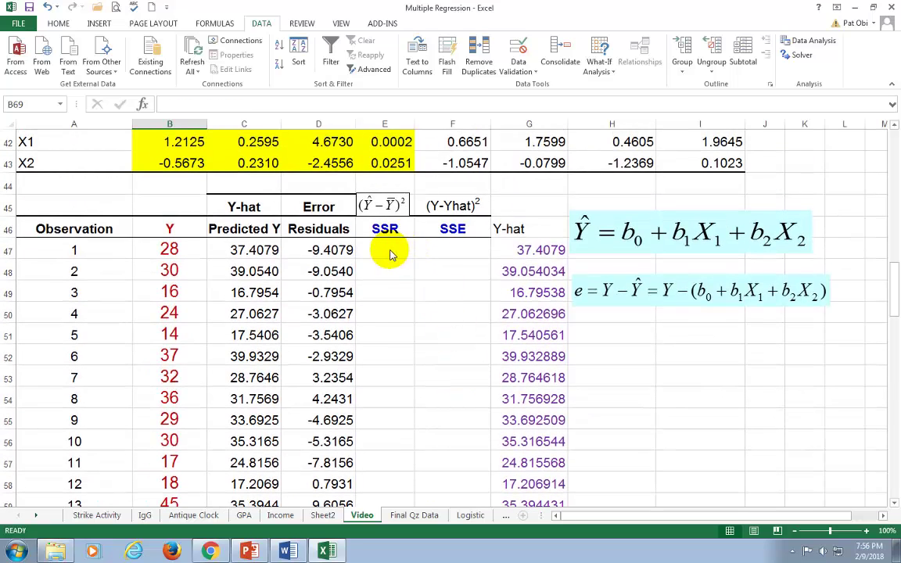
left_click(390, 252)
type("=(")
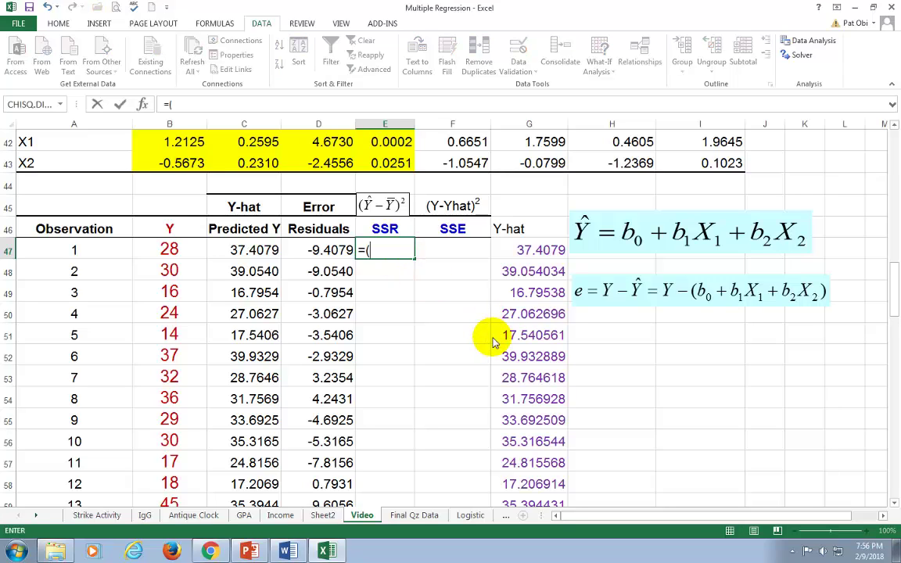
left_click(259, 254)
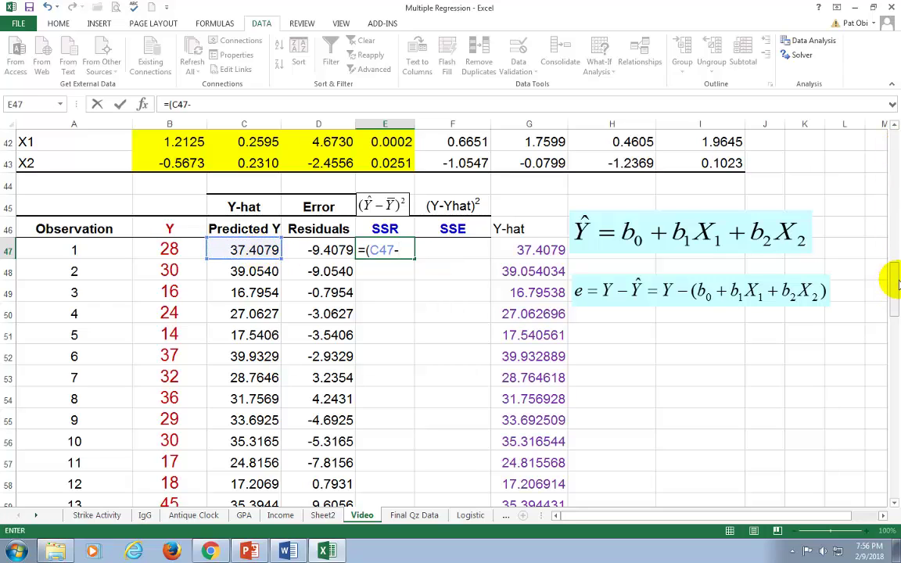
left_click_drag(892, 281, 185, 330)
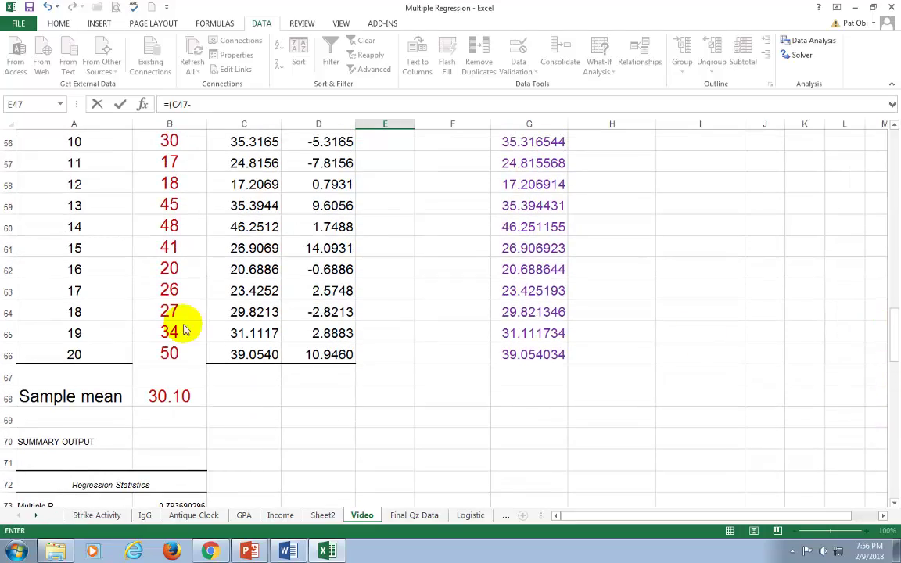
left_click(186, 405)
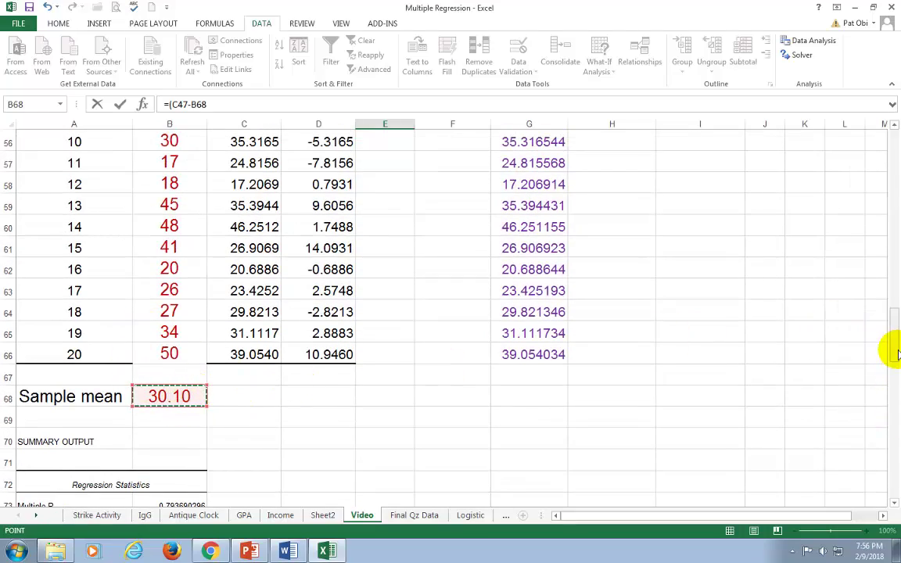
left_click_drag(893, 353, 884, 300)
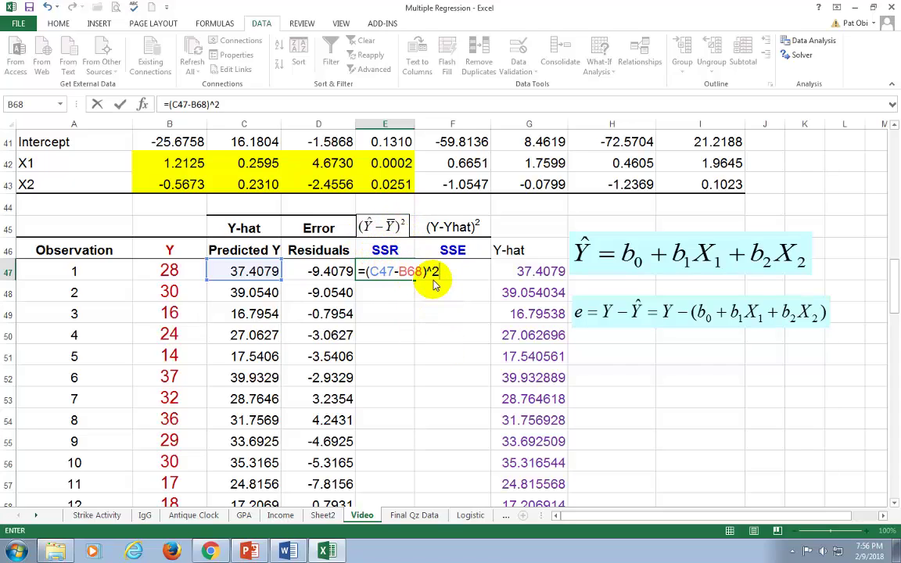
key("Return")
key("Up")
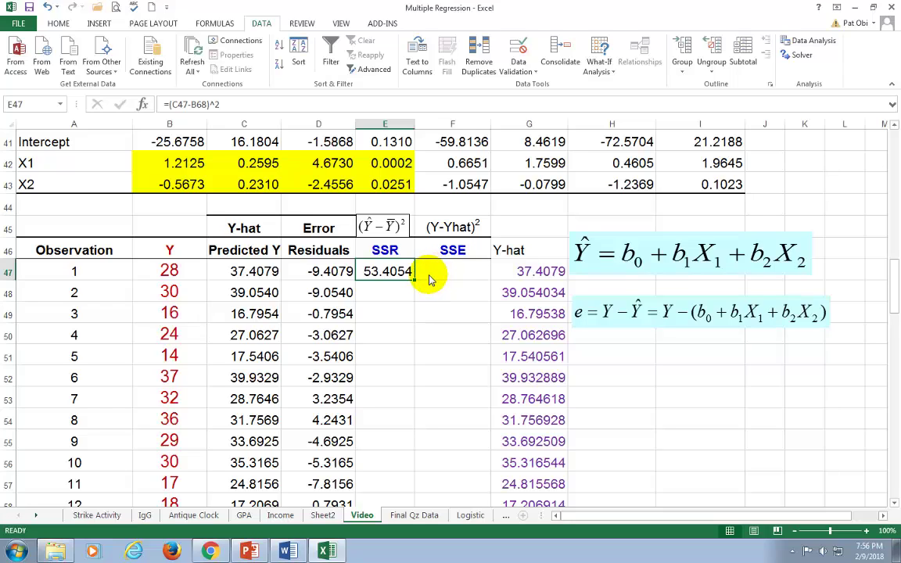
Make the sample mean reference in E47 absolute so the formula reads =(C47-$B$68)^2.
double_click(412, 275)
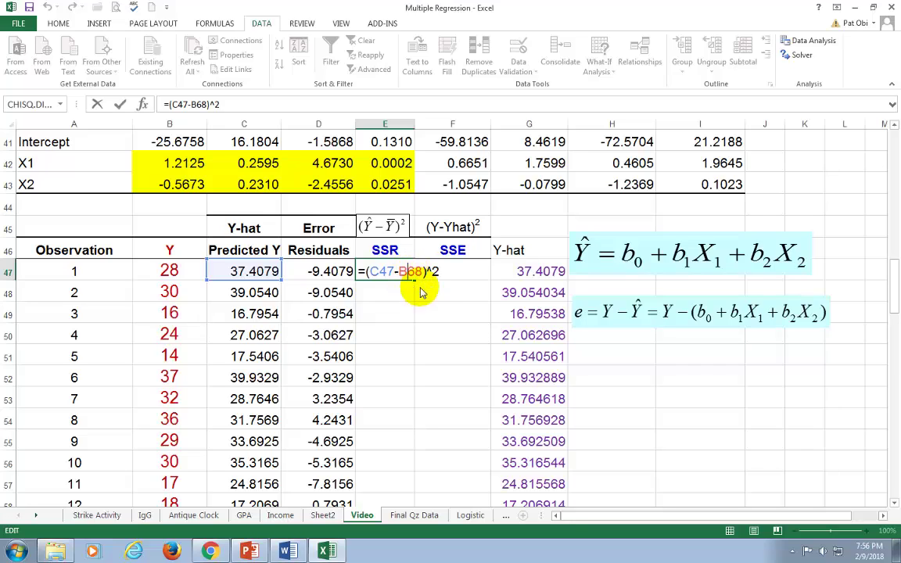
double_click(413, 274)
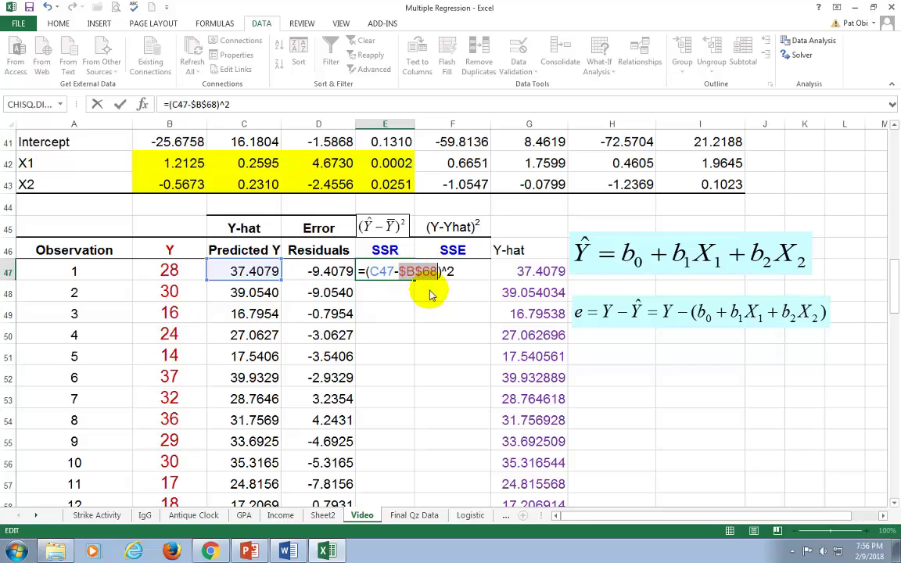
key("F4")
key("Return")
key("Up")
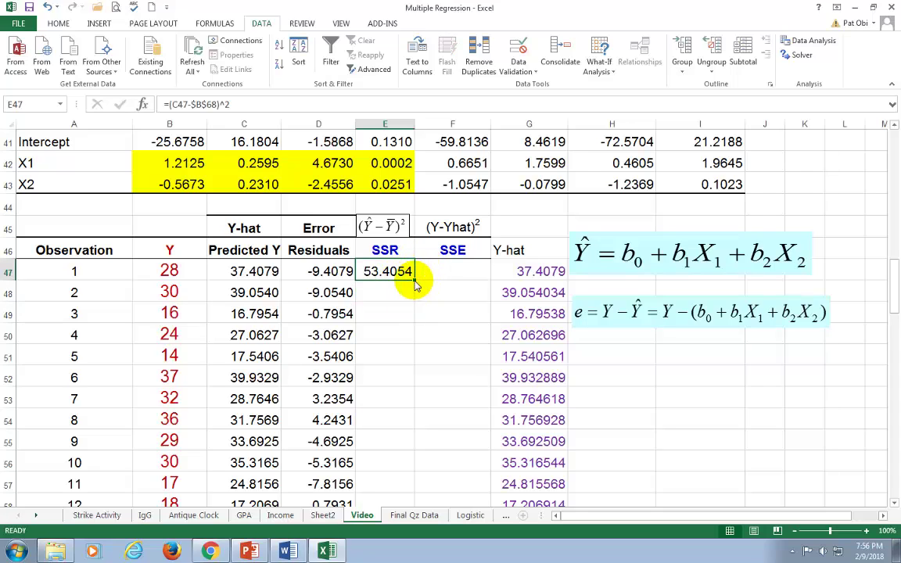
Fill the SSR formula from E47 down to E66 and format the values with two decimal places.
double_click(414, 282)
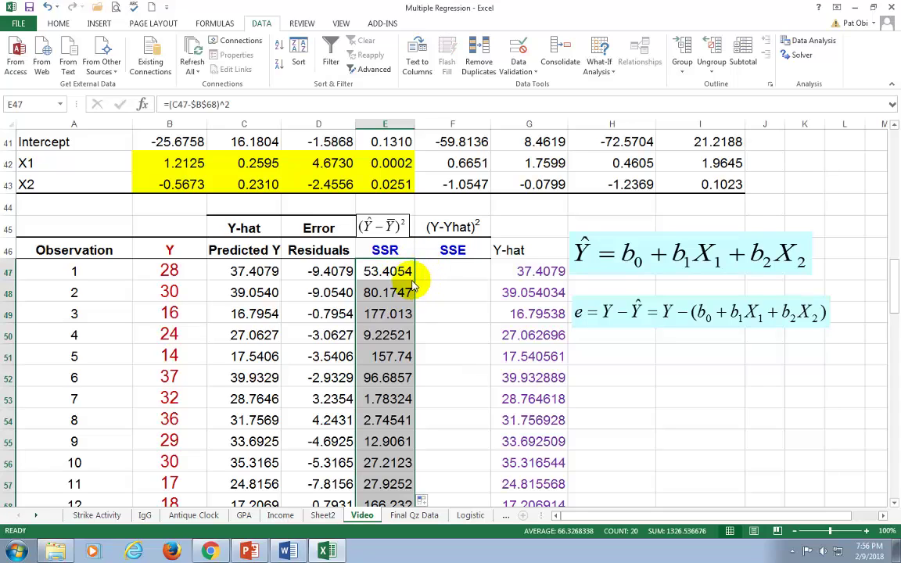
left_click(58, 23)
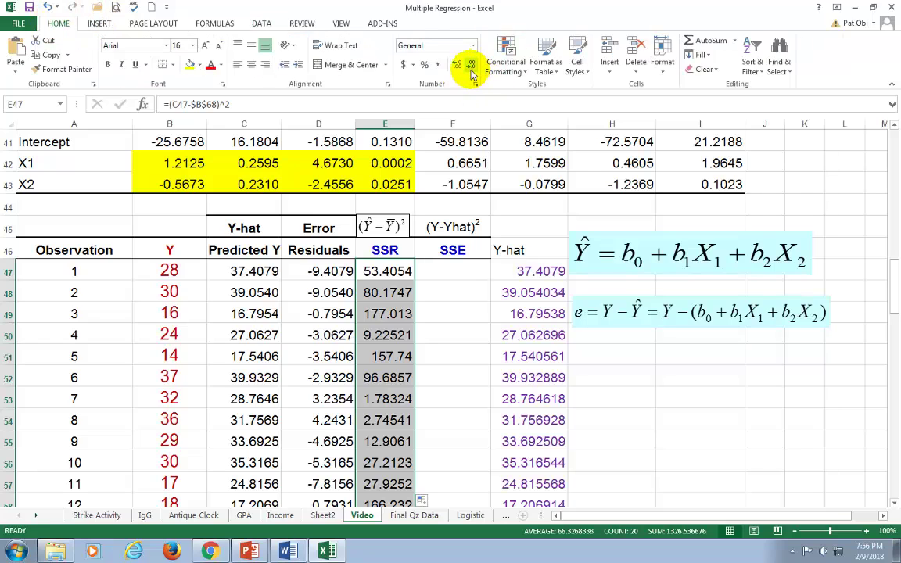
left_click(472, 66)
left_click(471, 66)
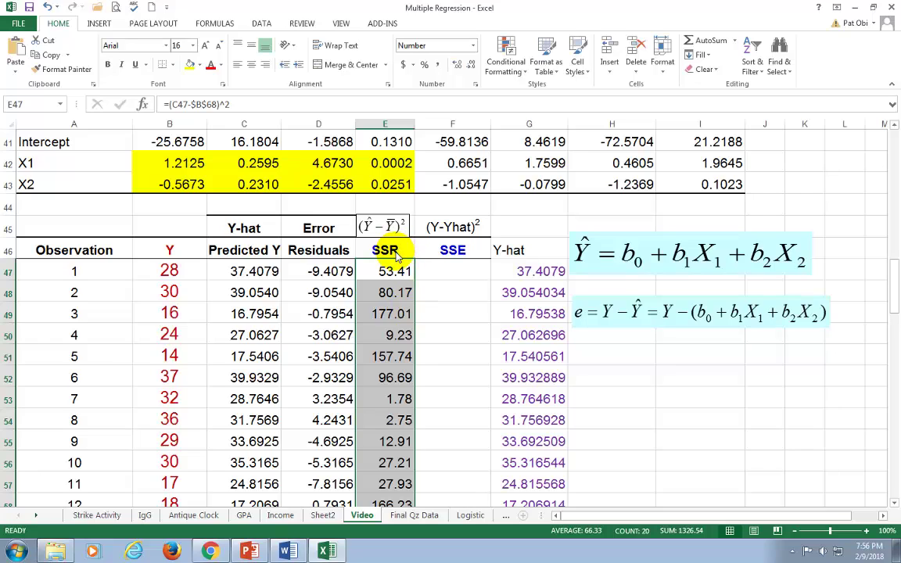
Total the SSR column in E68 with =SUM(E47:E66) and apply the comma number style to the total.
left_click(388, 375)
key("Down")
key("Down")
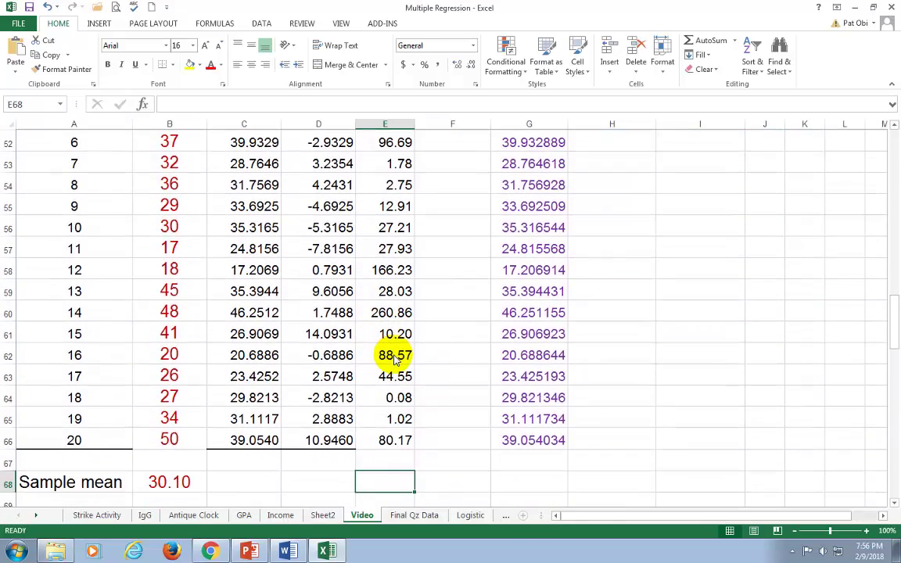
key("Down")
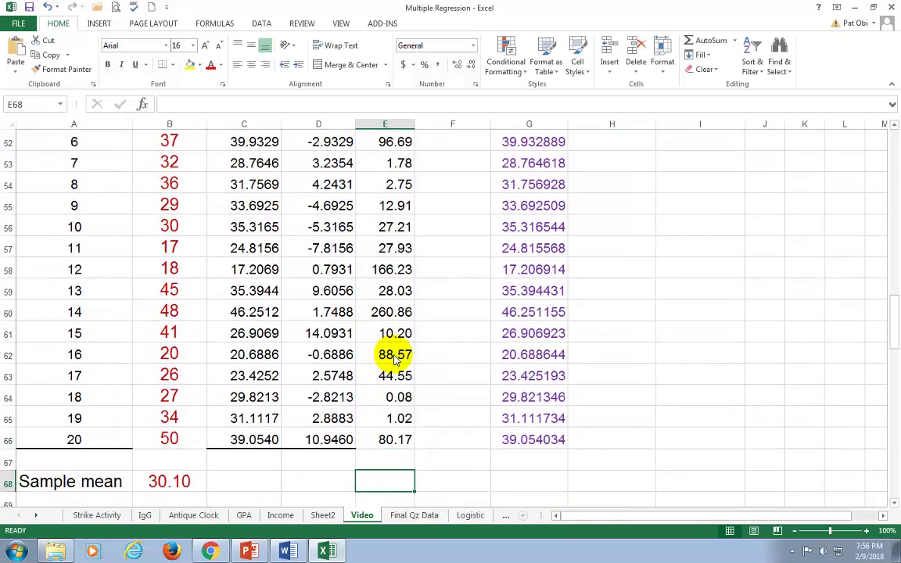
type("=sum")
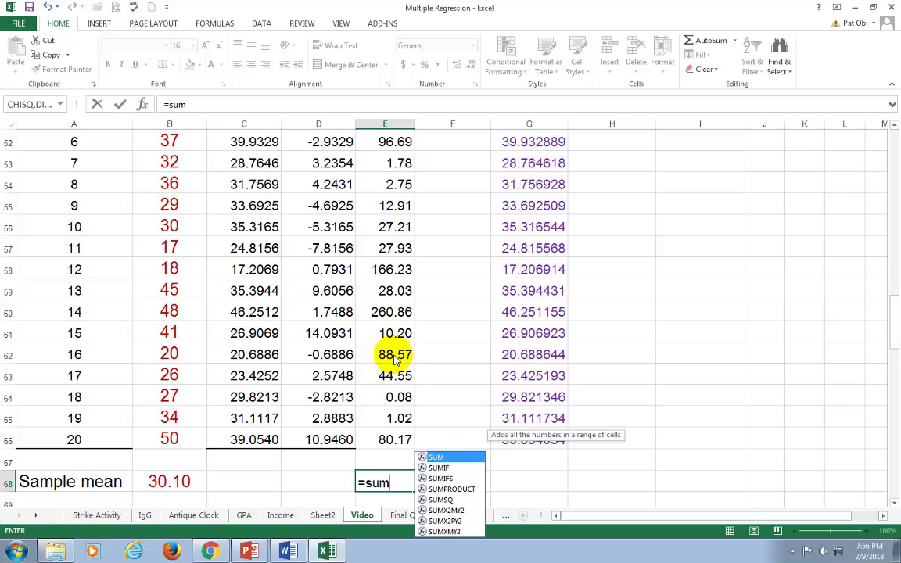
type("(")
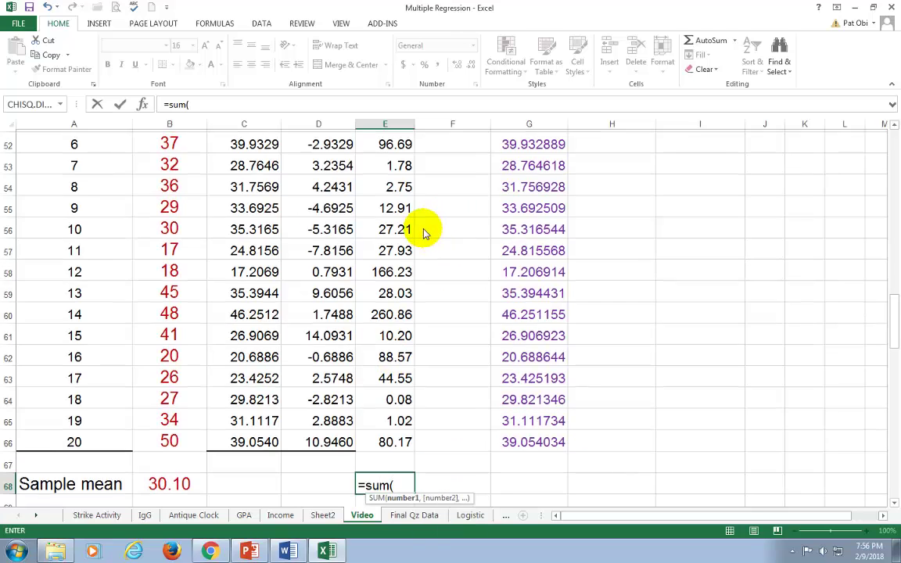
scroll(415, 231, "up", 4)
left_click(397, 289)
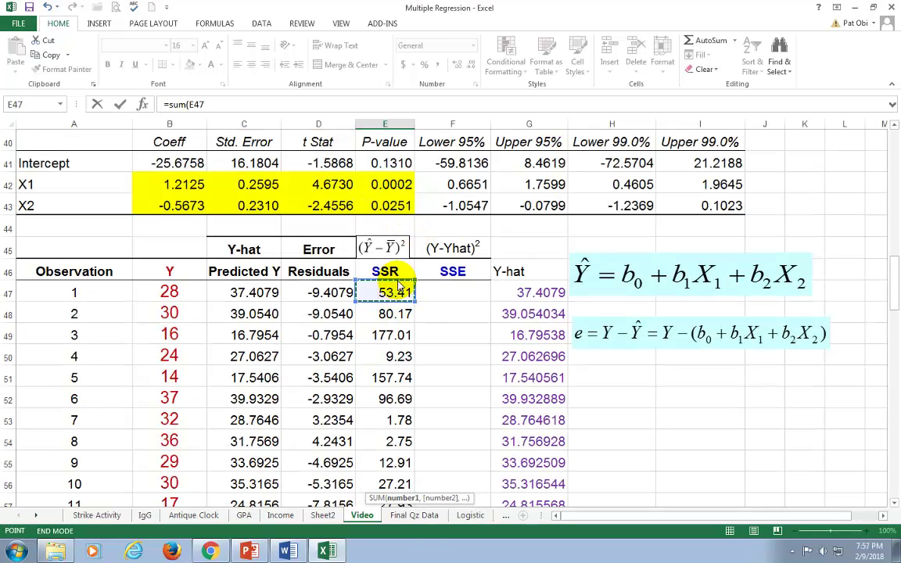
key("shift+Down")
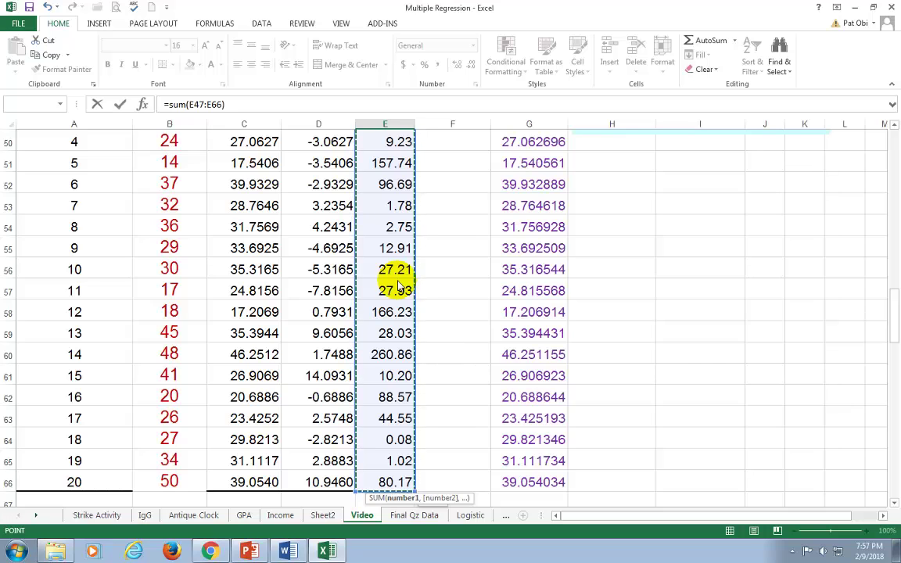
type(")")
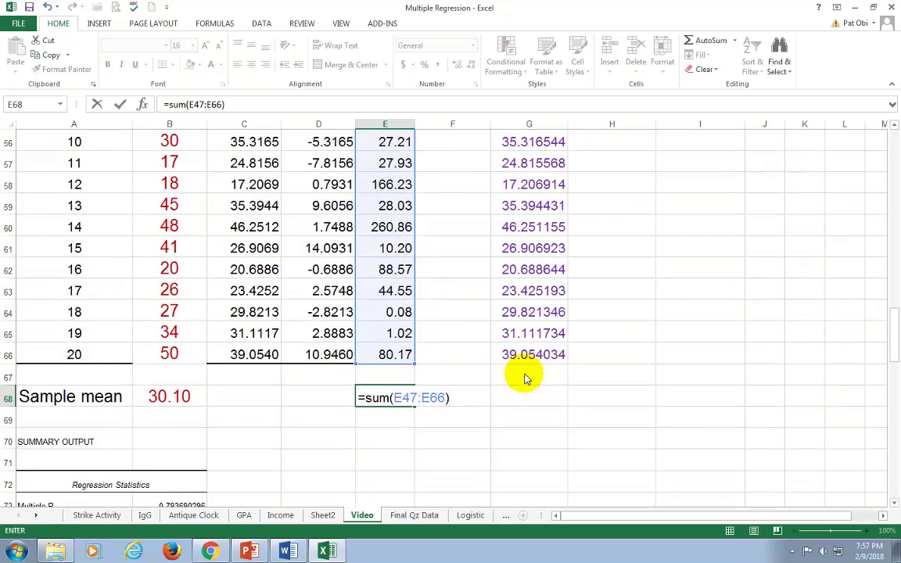
key("Return")
key("Up")
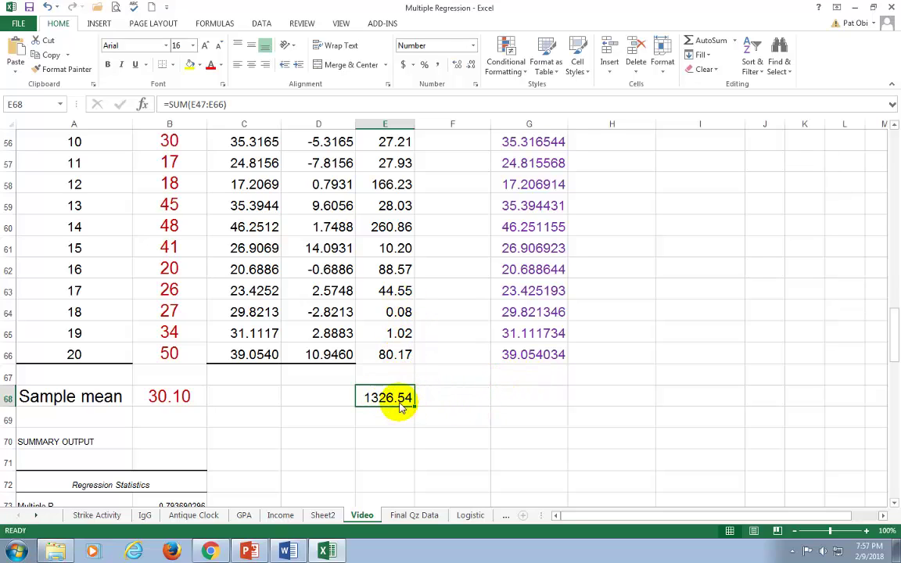
left_click(436, 65)
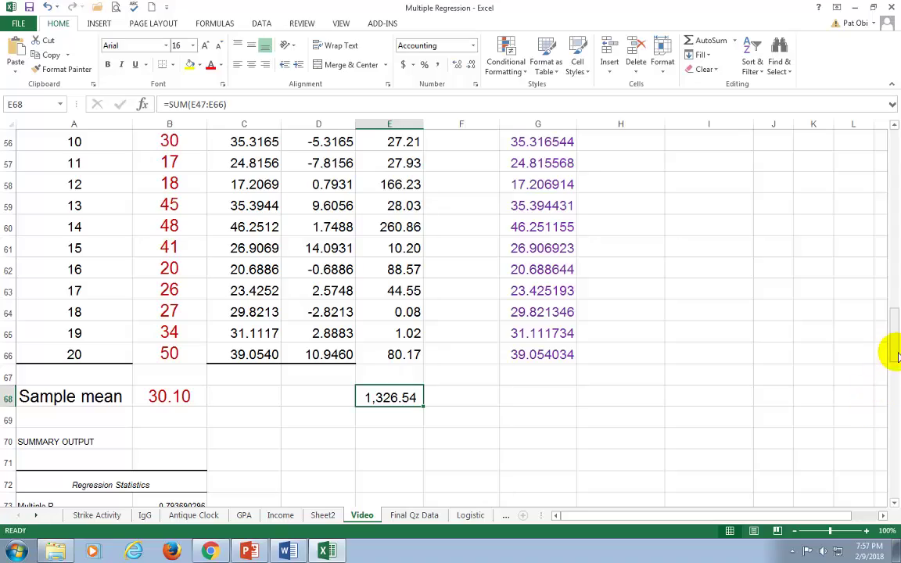
Compare the SSR total with the regression SS in C36, and review the residual SS in C37 and the SSE and Y-hat columns.
left_click_drag(892, 353, 892, 264)
left_click(264, 249)
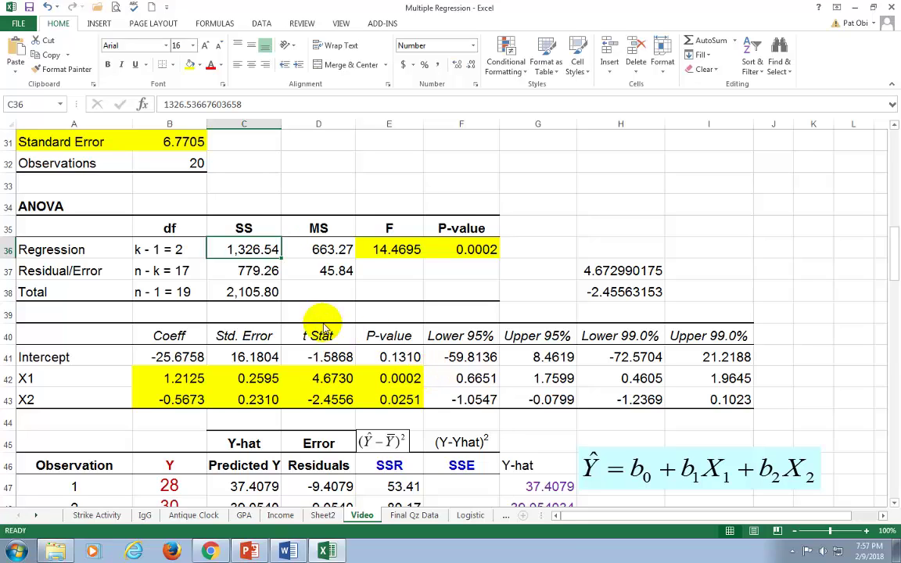
left_click(264, 275)
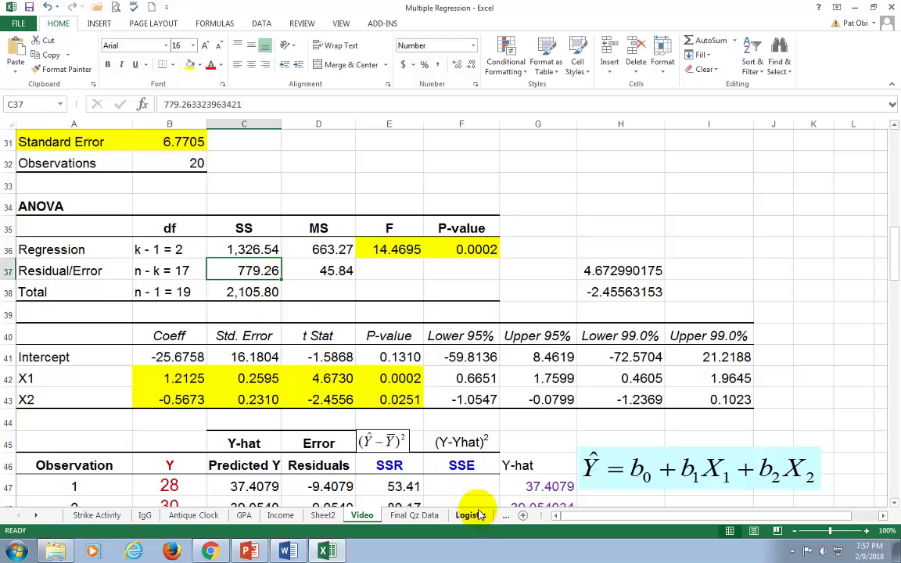
left_click(482, 486)
scroll(483, 487, "down", 1)
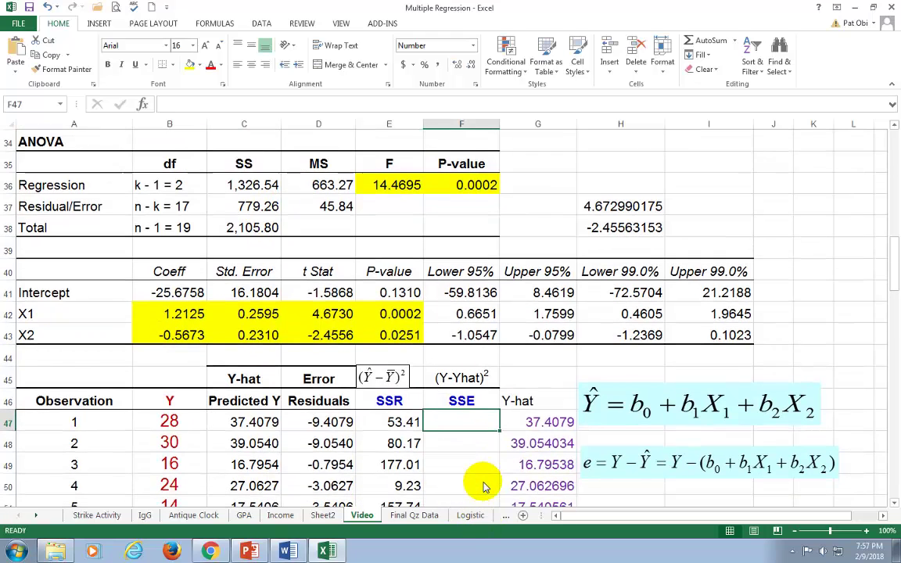
left_click(538, 422)
left_click(530, 402)
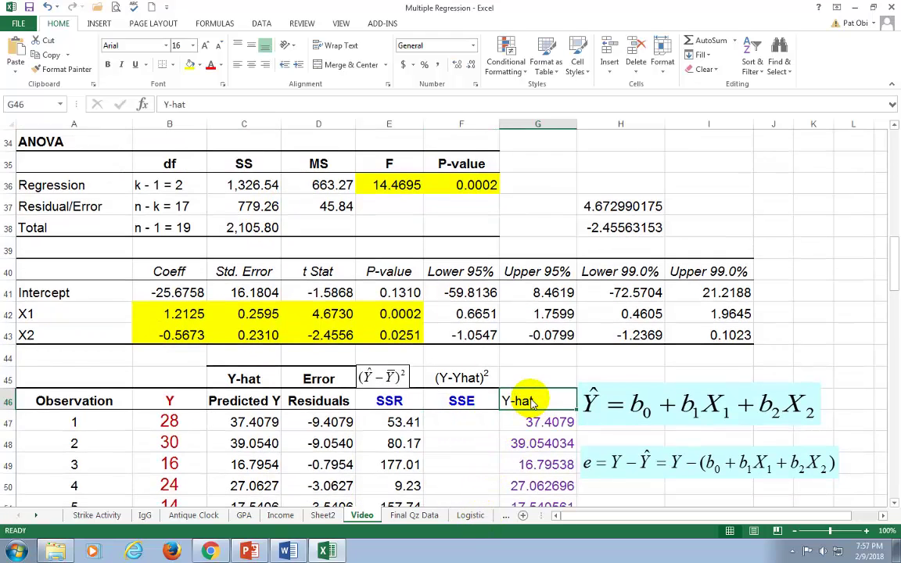
Clear the Y-hat check column in column G, from its header in G46 downward.
key("ctrl+shift+Down")
key("Delete")
scroll(530, 402, "up", 4)
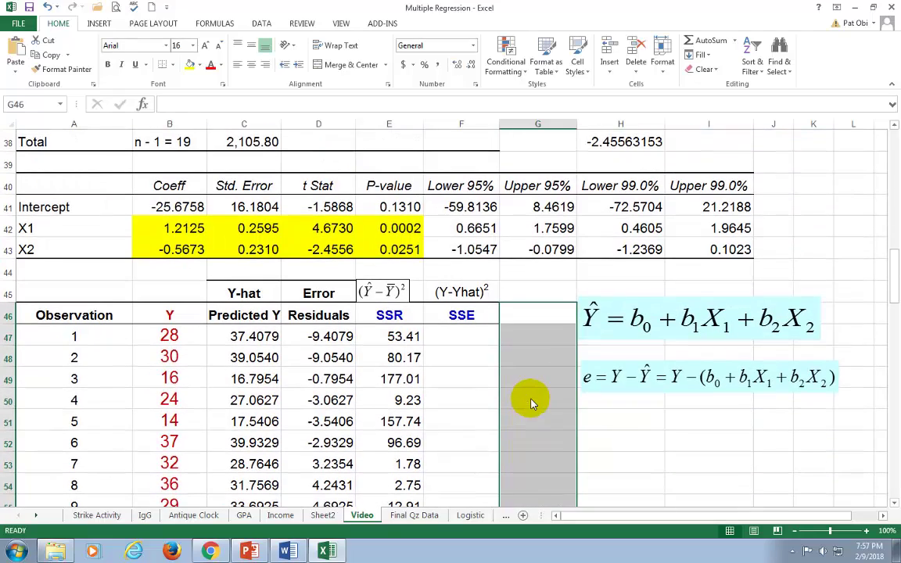
key("Left")
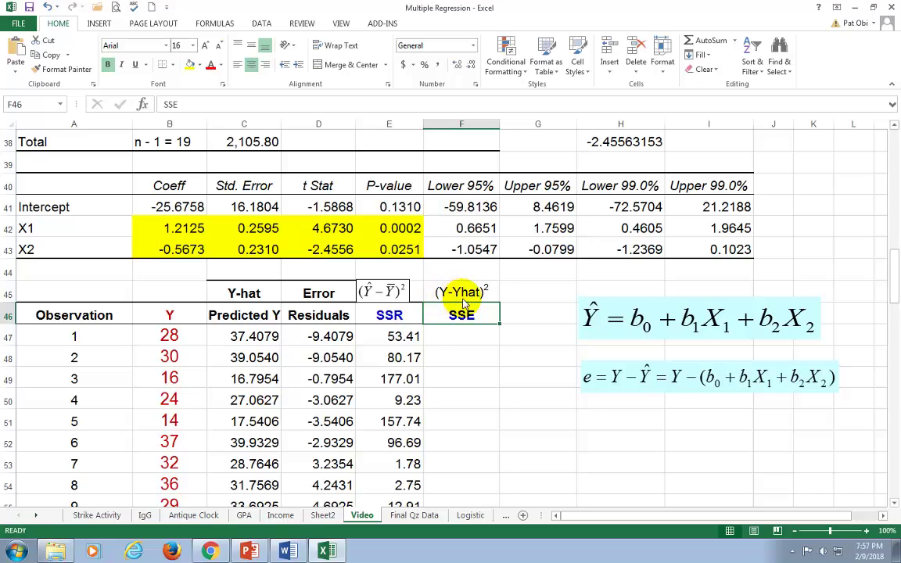
Enter the SSE formula =(B47-C47)^2 in F47 and fill it down to F66.
left_click(465, 338)
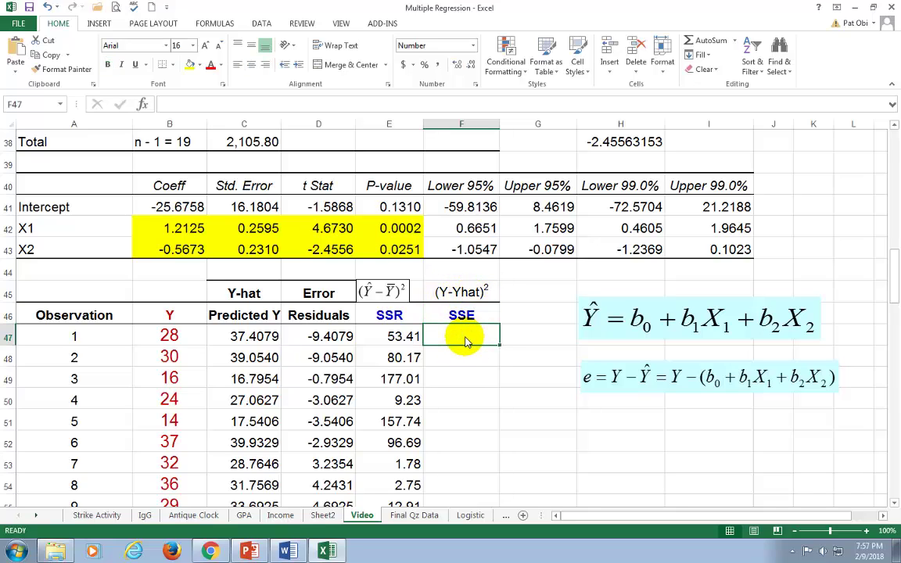
type("=(")
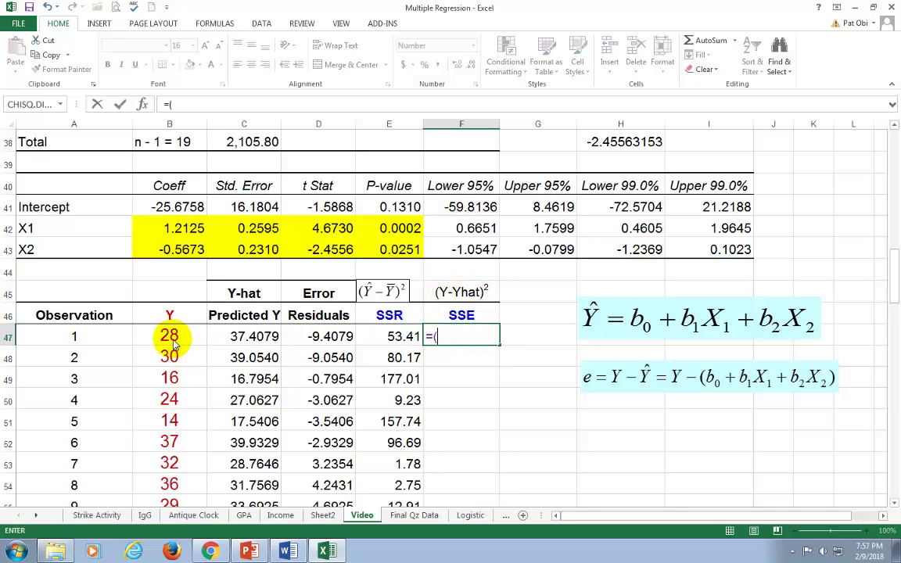
left_click(173, 341)
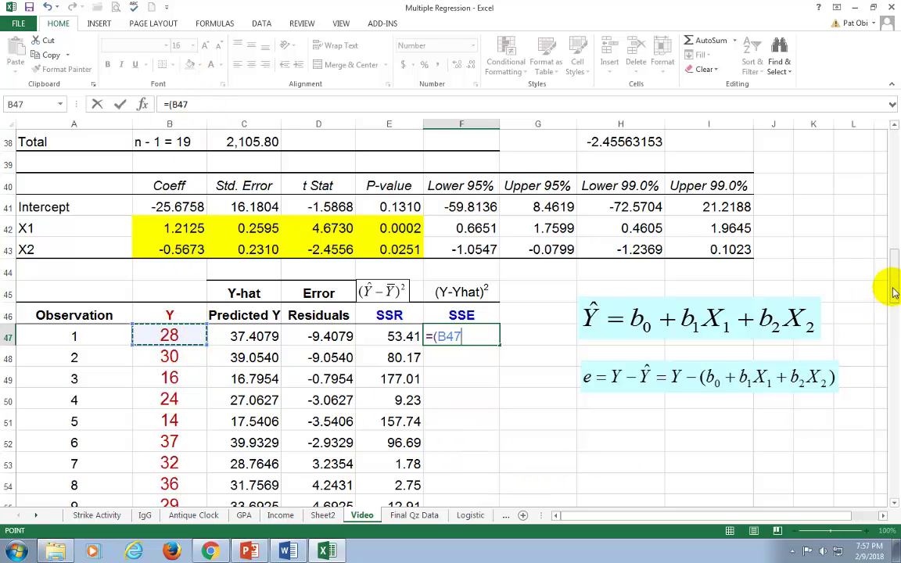
mouse_move(892, 275)
left_mouse_down()
mouse_move(893, 168)
mouse_move(893, 362)
mouse_move(892, 288)
left_mouse_up()
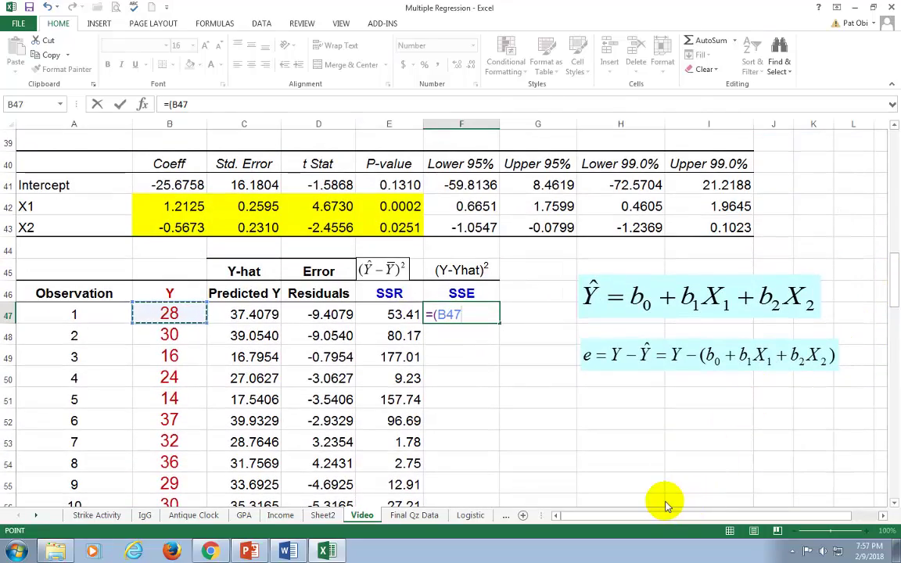
type("-")
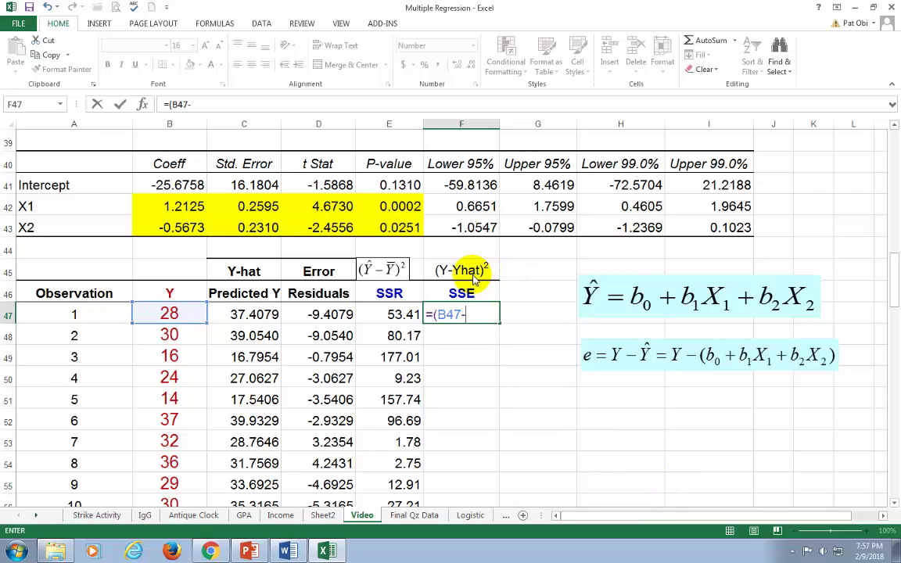
left_click(246, 314)
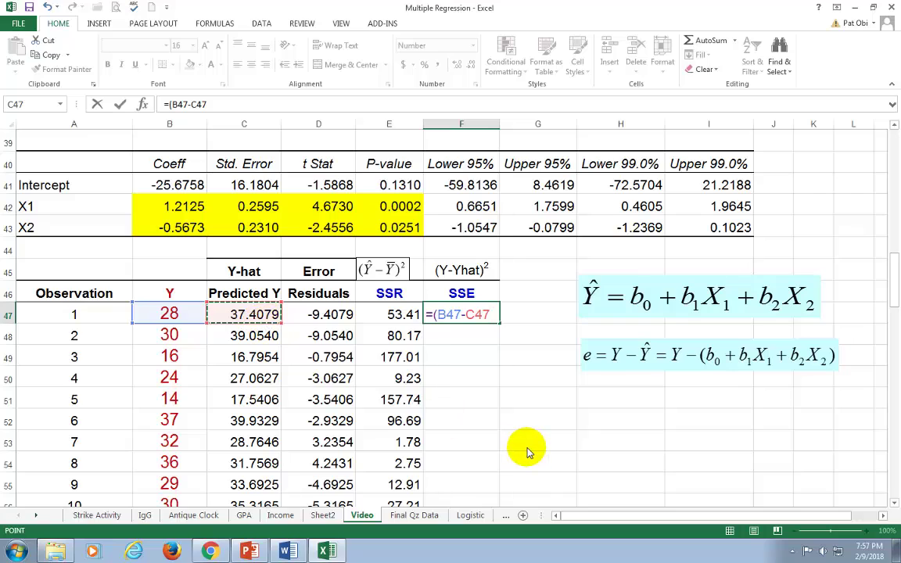
type(")^2")
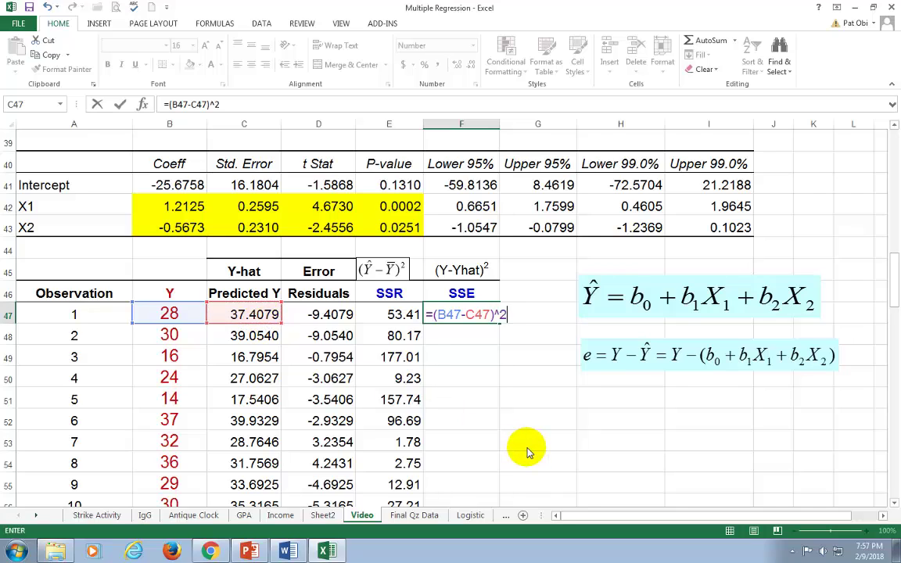
key("Return")
key("Up")
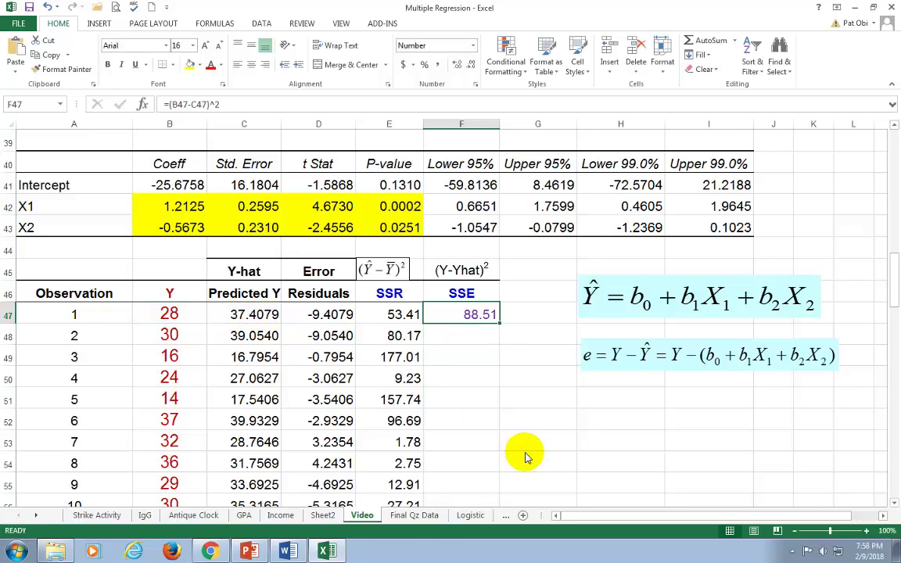
double_click(499, 324)
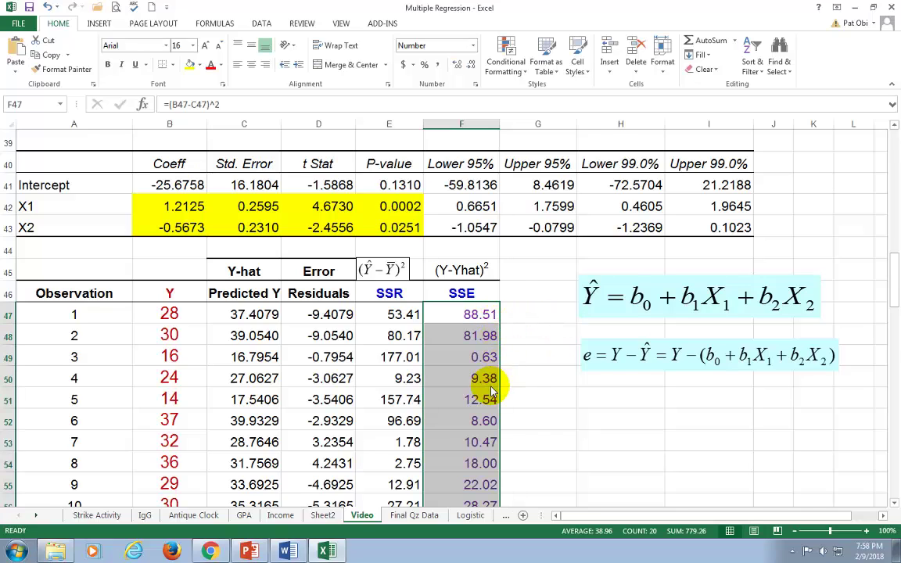
Total the SSE column in F68 with =SUM(F47:F66).
scroll(501, 380, "down", 5)
left_click(470, 439)
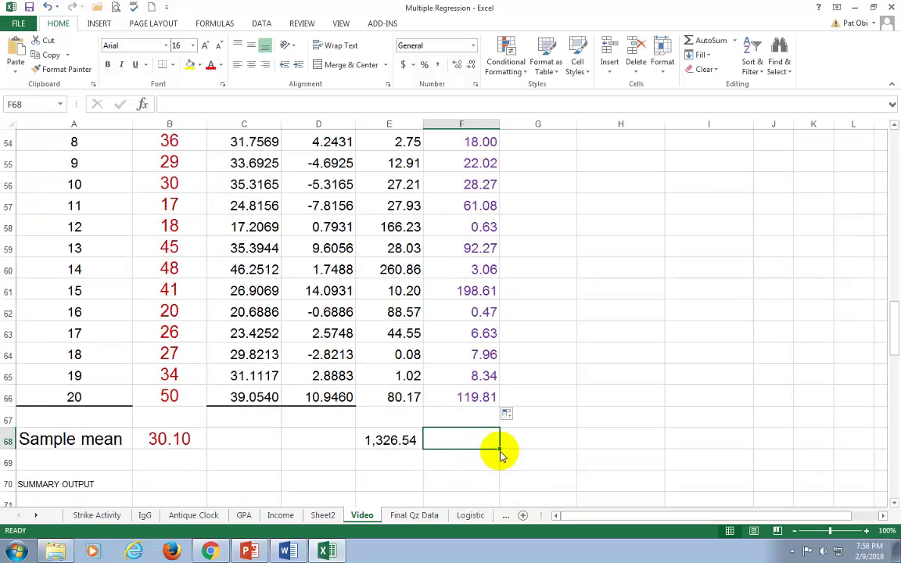
type("=sum(")
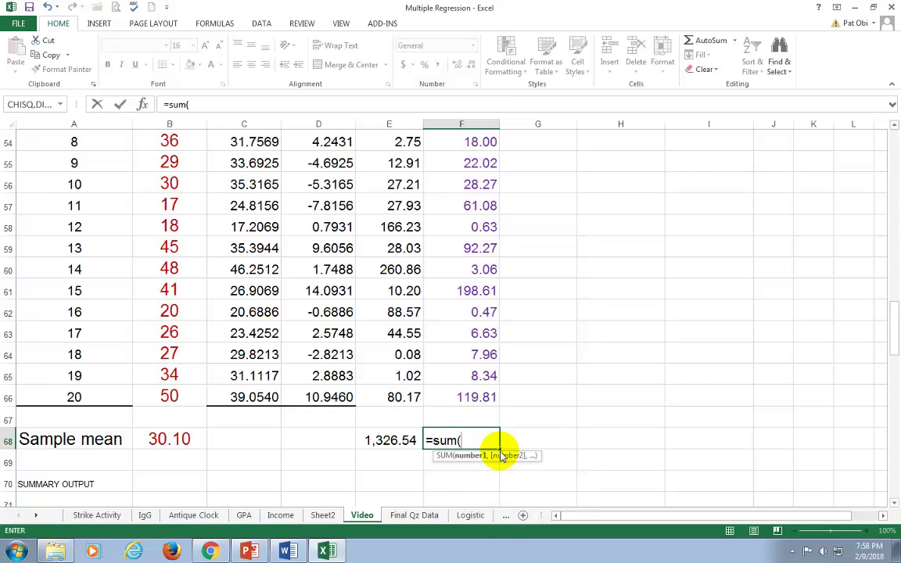
scroll(502, 457, "up", 6)
left_click(497, 449)
key("Up")
key("Up")
key("Up")
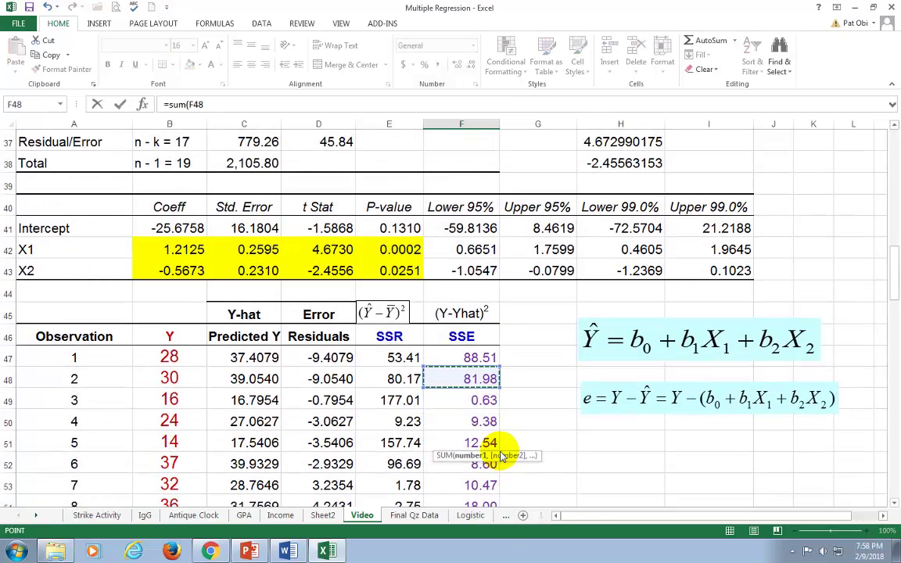
key("Up")
key("shift+Down")
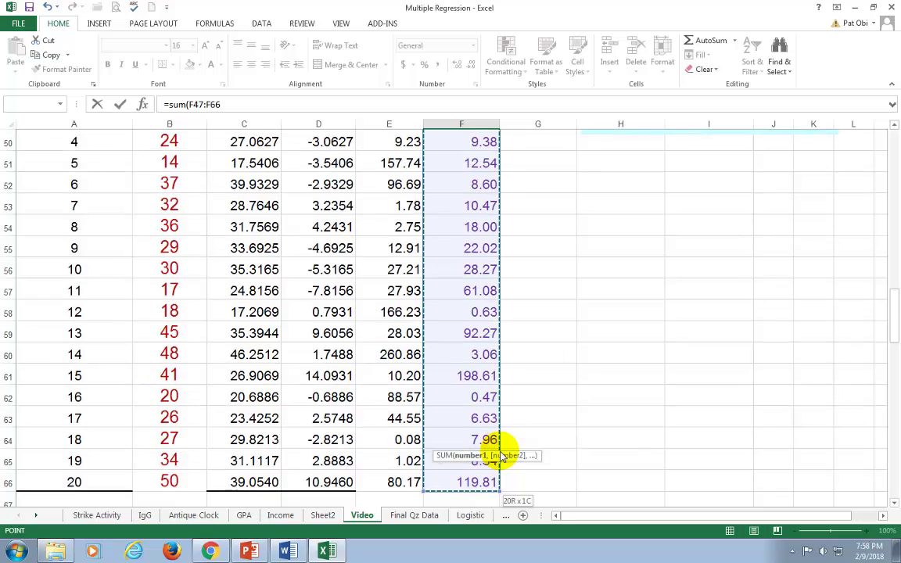
key("ctrl+Return")
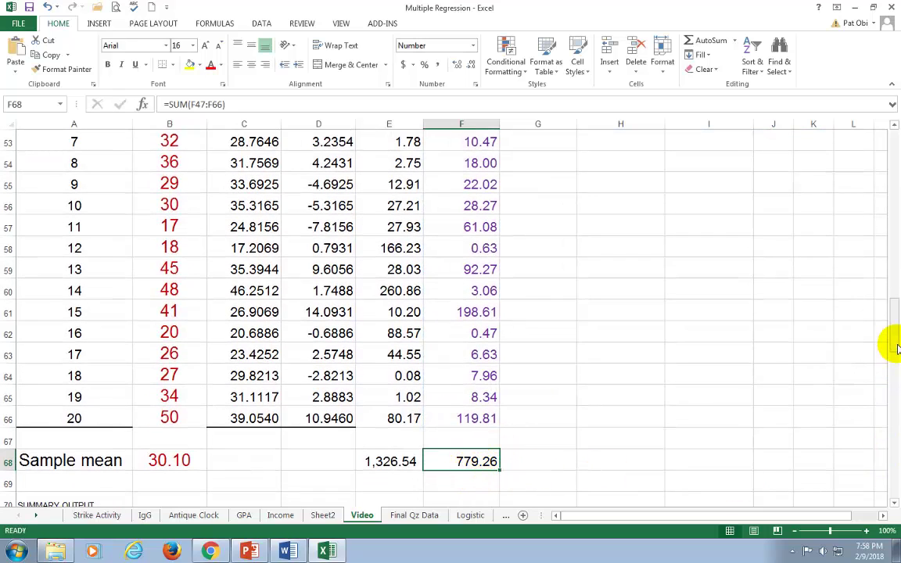
Compare the SSE total with the residual SS in C37, and review the total SS in C38 and R Square in B29.
left_click_drag(887, 346, 891, 268)
left_click(252, 311)
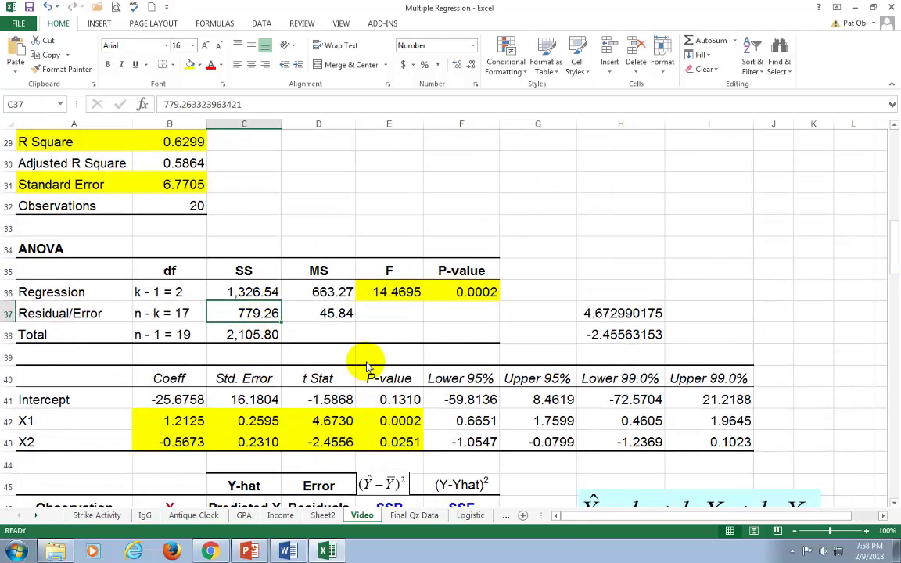
left_click_drag(235, 292, 250, 316)
left_click(247, 341)
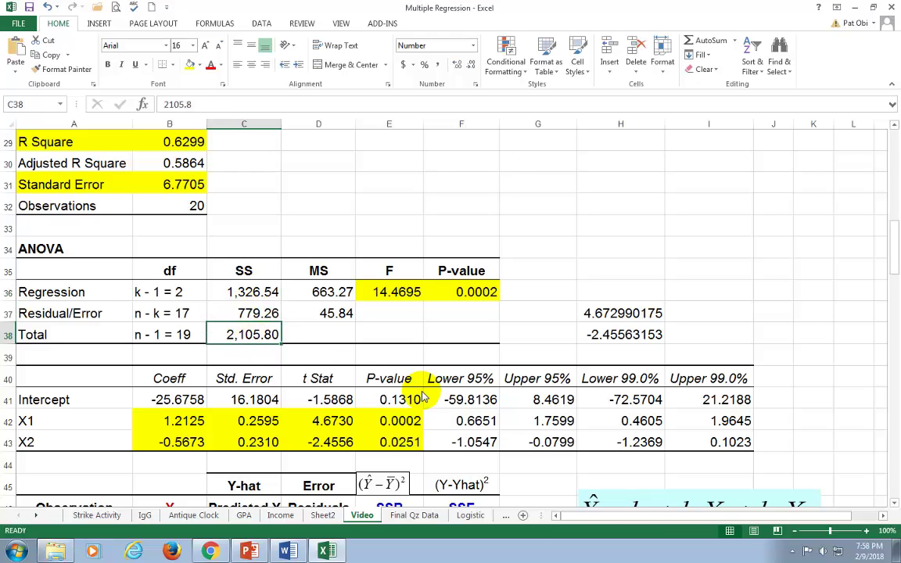
scroll(422, 364, "up", 1)
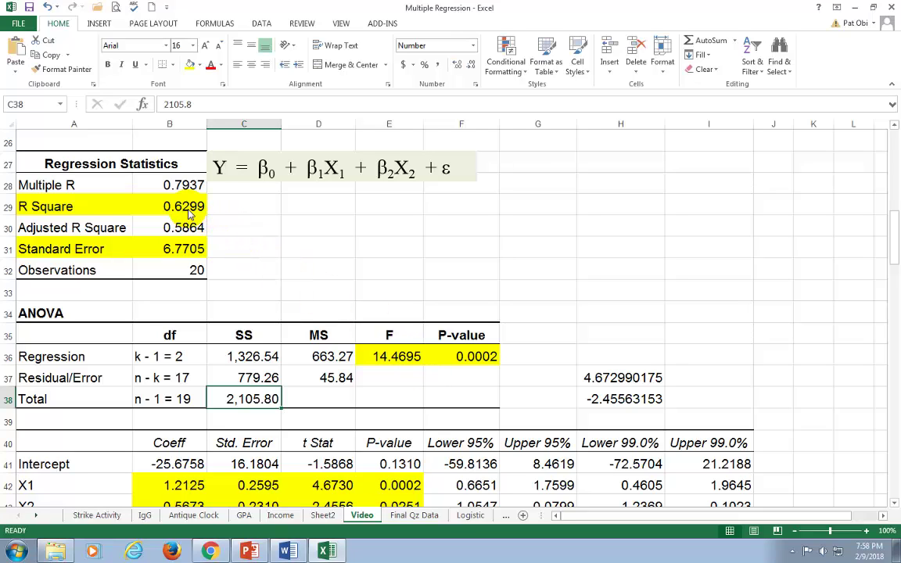
left_click(182, 211)
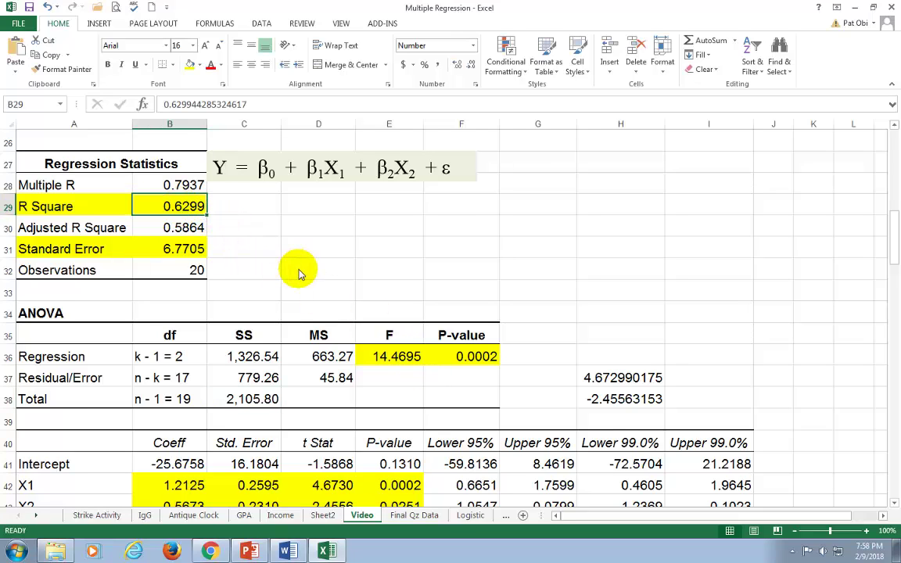
Label the R Square row in C29 with the text "coefficient of determination".
scroll(297, 267, "up", 1)
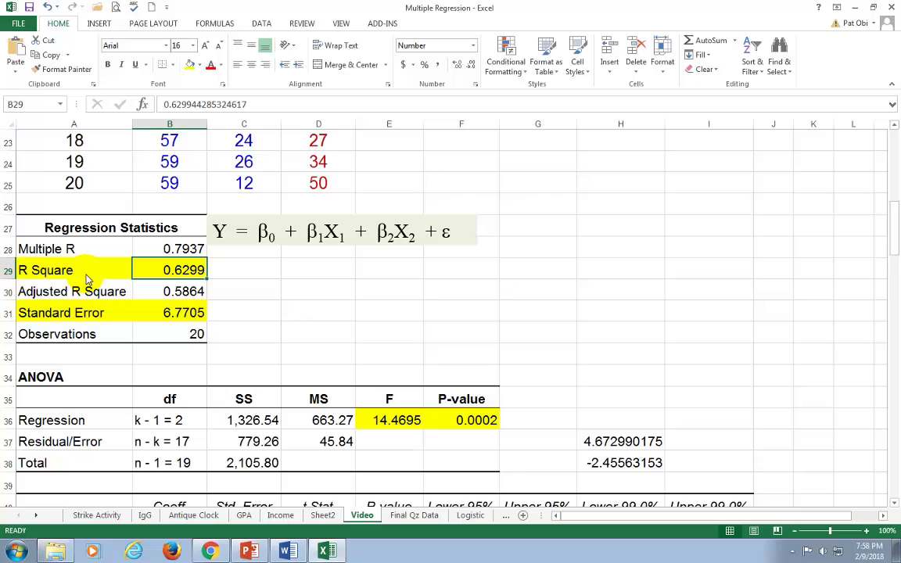
left_click(237, 270)
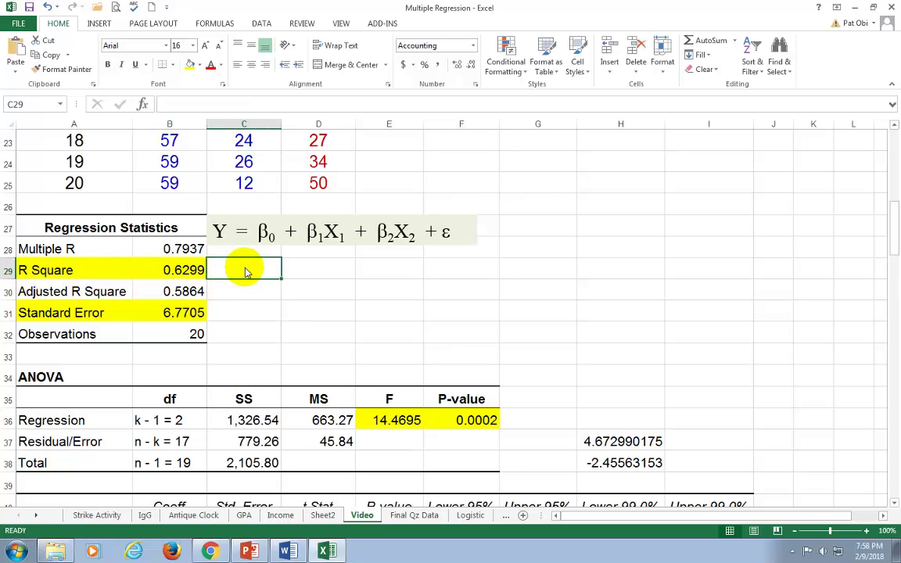
type("coefficient ")
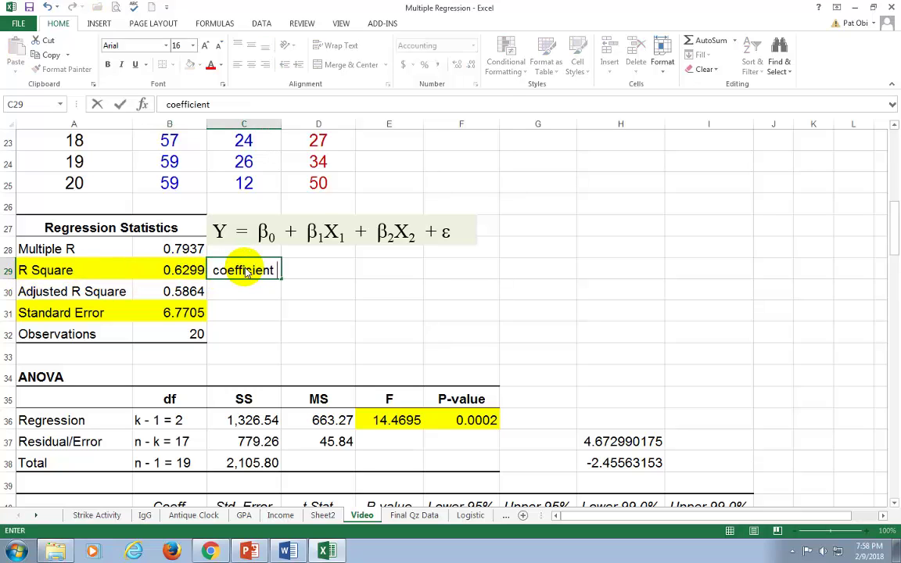
type("of determination")
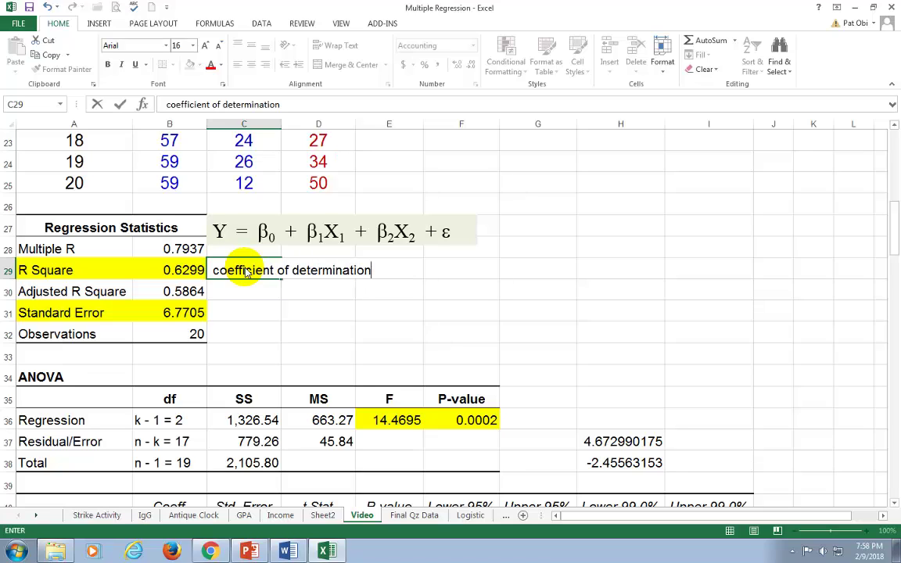
key("Return")
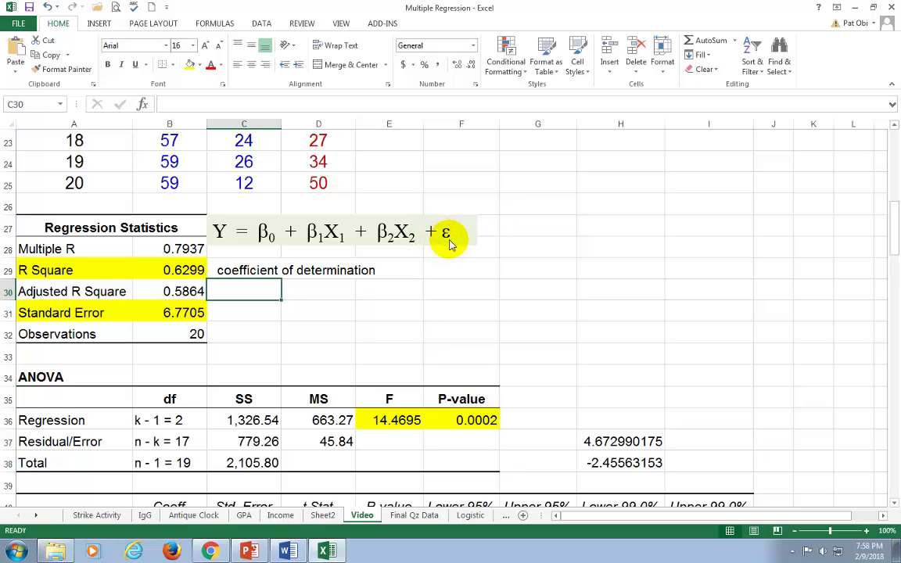
Verify R Square in F29 by dividing the regression SS by the total SS with =C36/C38.
left_click(187, 274)
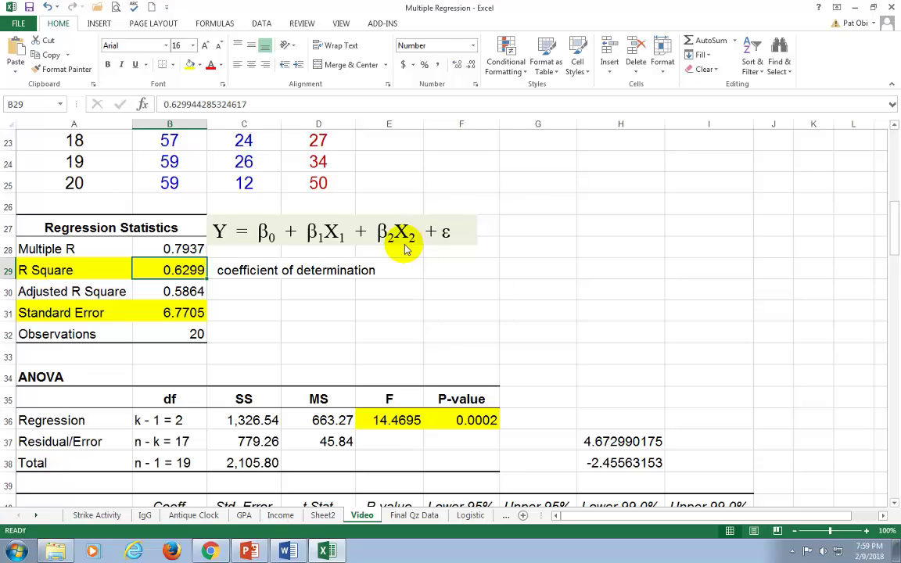
left_click(449, 271)
type("=")
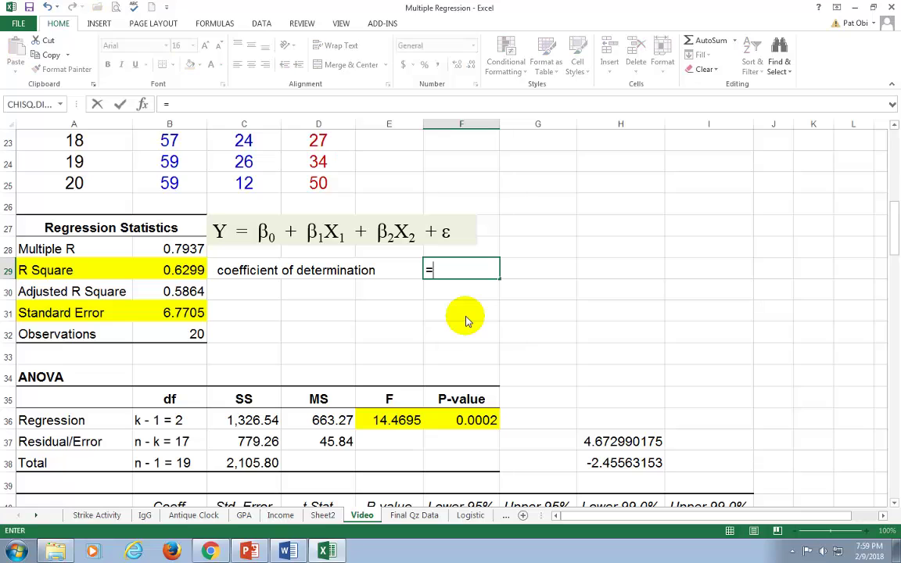
scroll(466, 318, "down", 1)
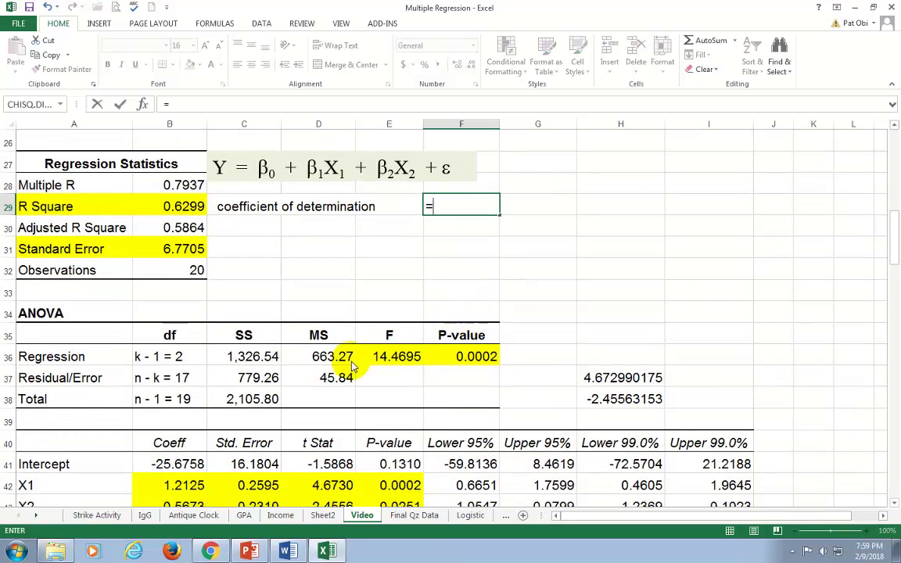
left_click(264, 362)
type("/")
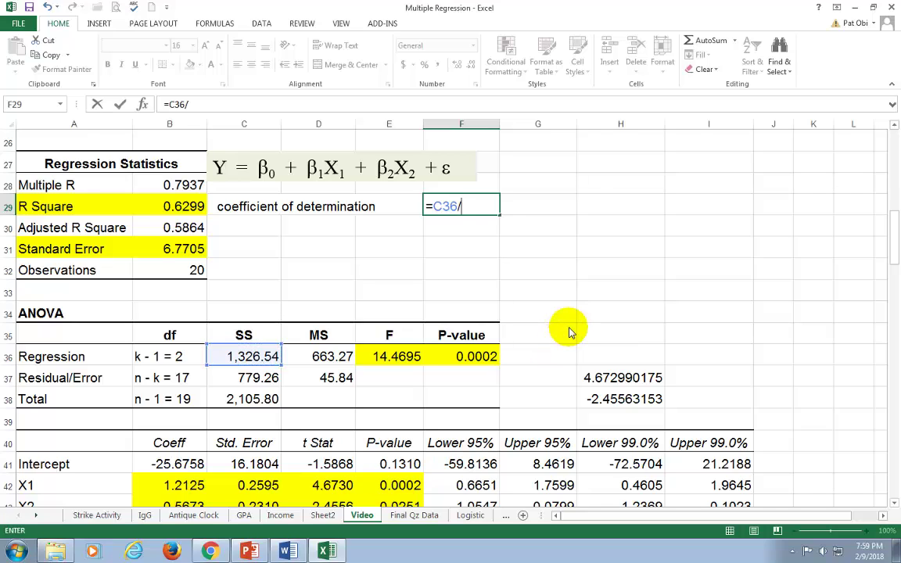
left_click(268, 398)
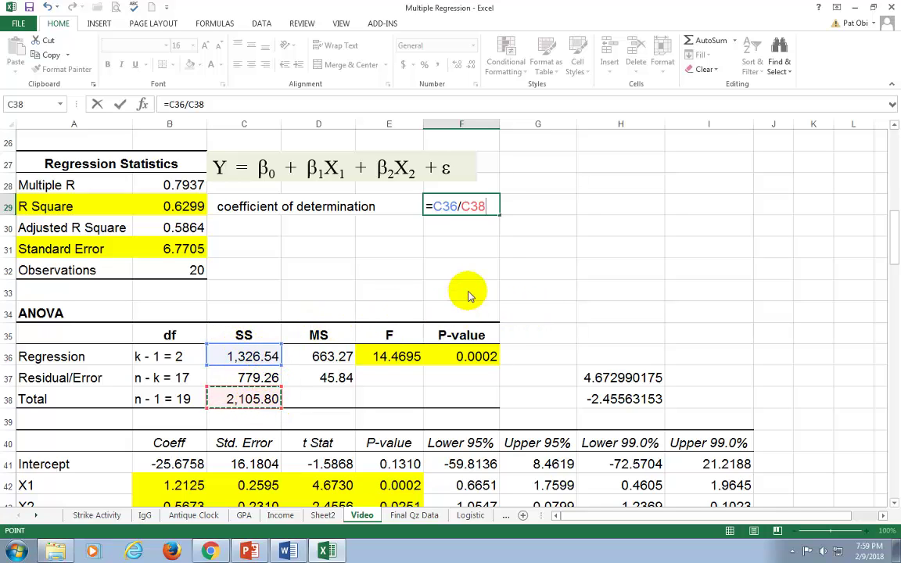
key("Return")
key("Up")
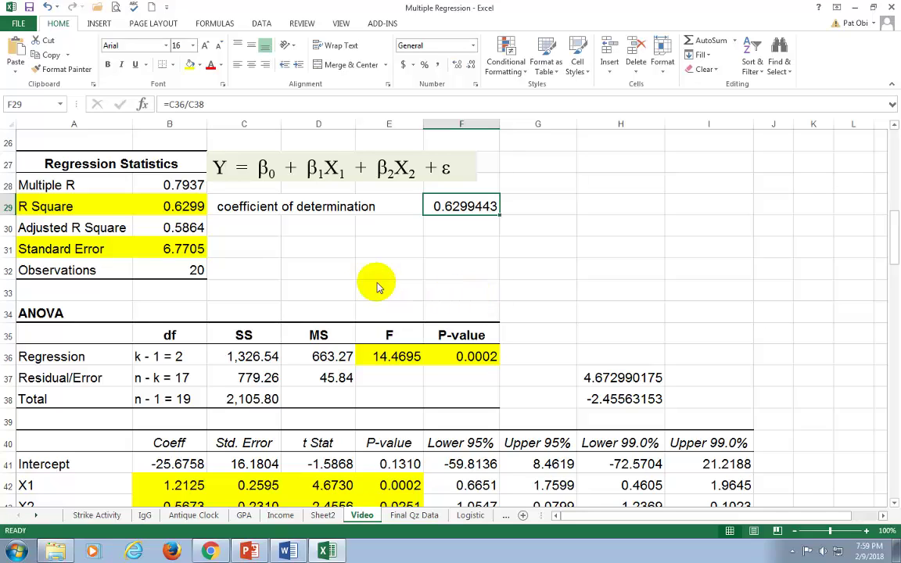
Review the R Square value in B29 together with the F statistic in E36.
left_click(185, 212)
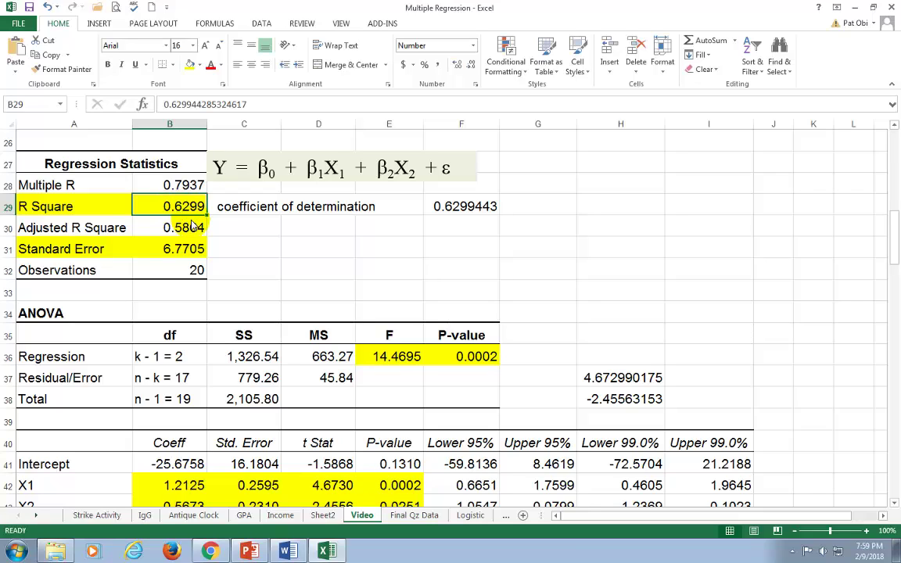
left_click(381, 362)
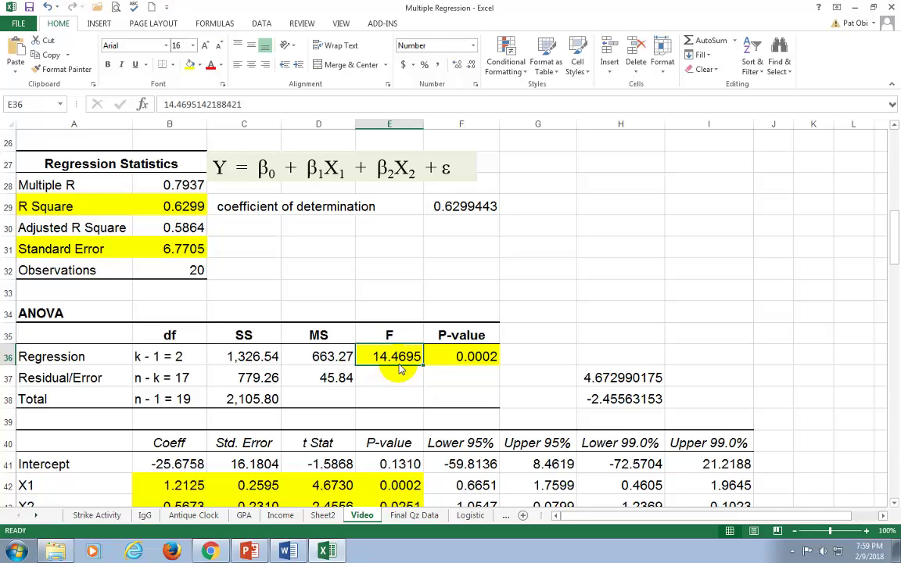
left_click(189, 209)
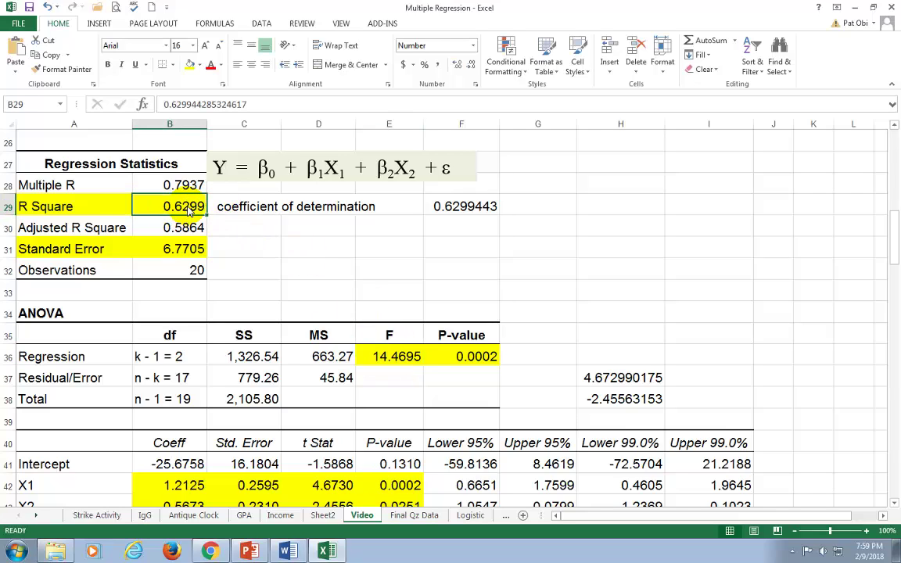